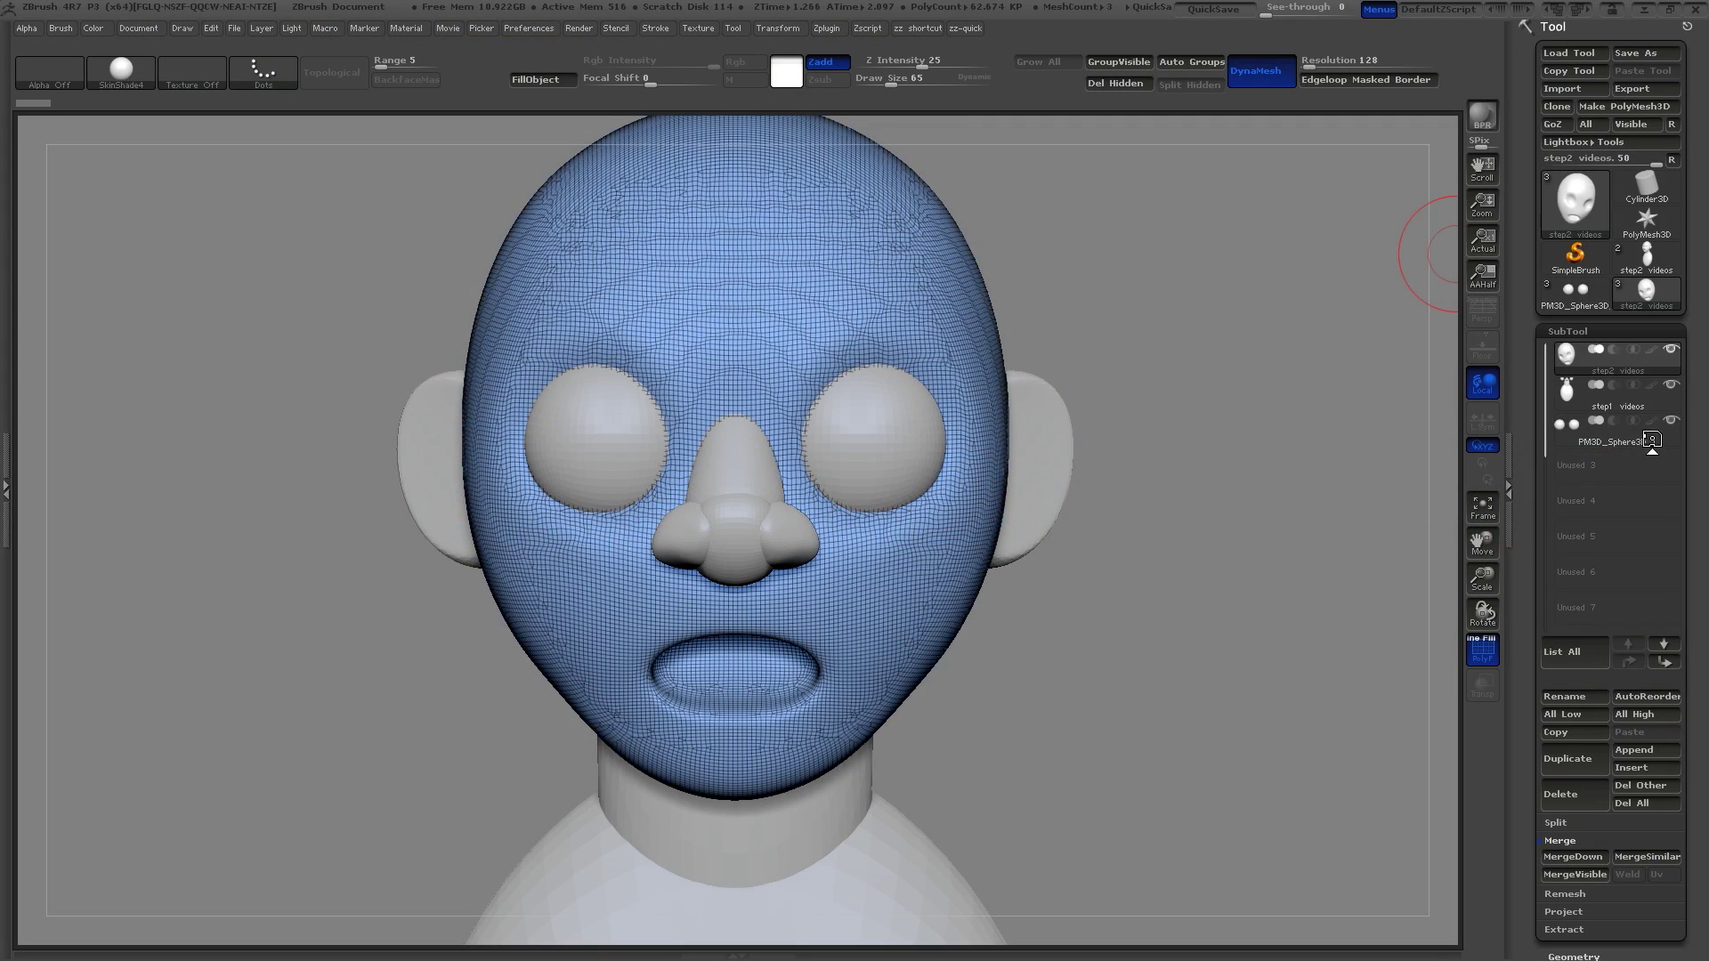
Duplicate the eyeball spheres subtool twice and assign each of the two copies its own polygroup
key(Down)
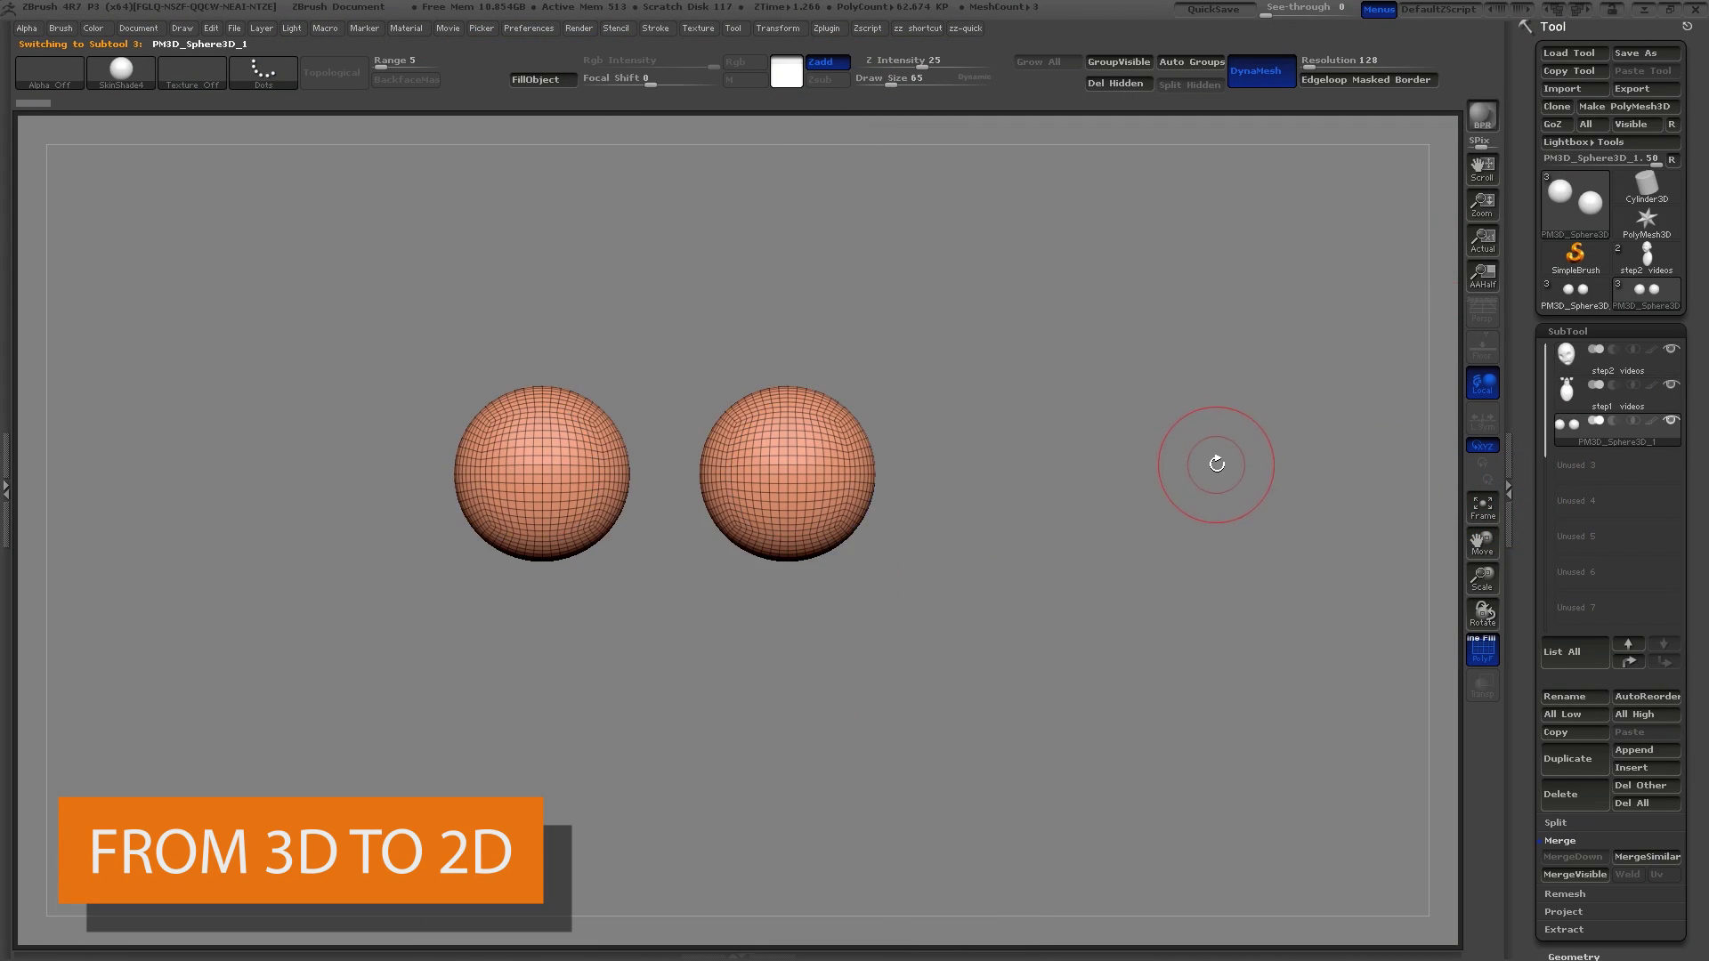
mouse_move(1213, 466)
mouse_down()
mouse_move(1232, 450)
mouse_move(1247, 526)
mouse_move(1325, 527)
mouse_up()
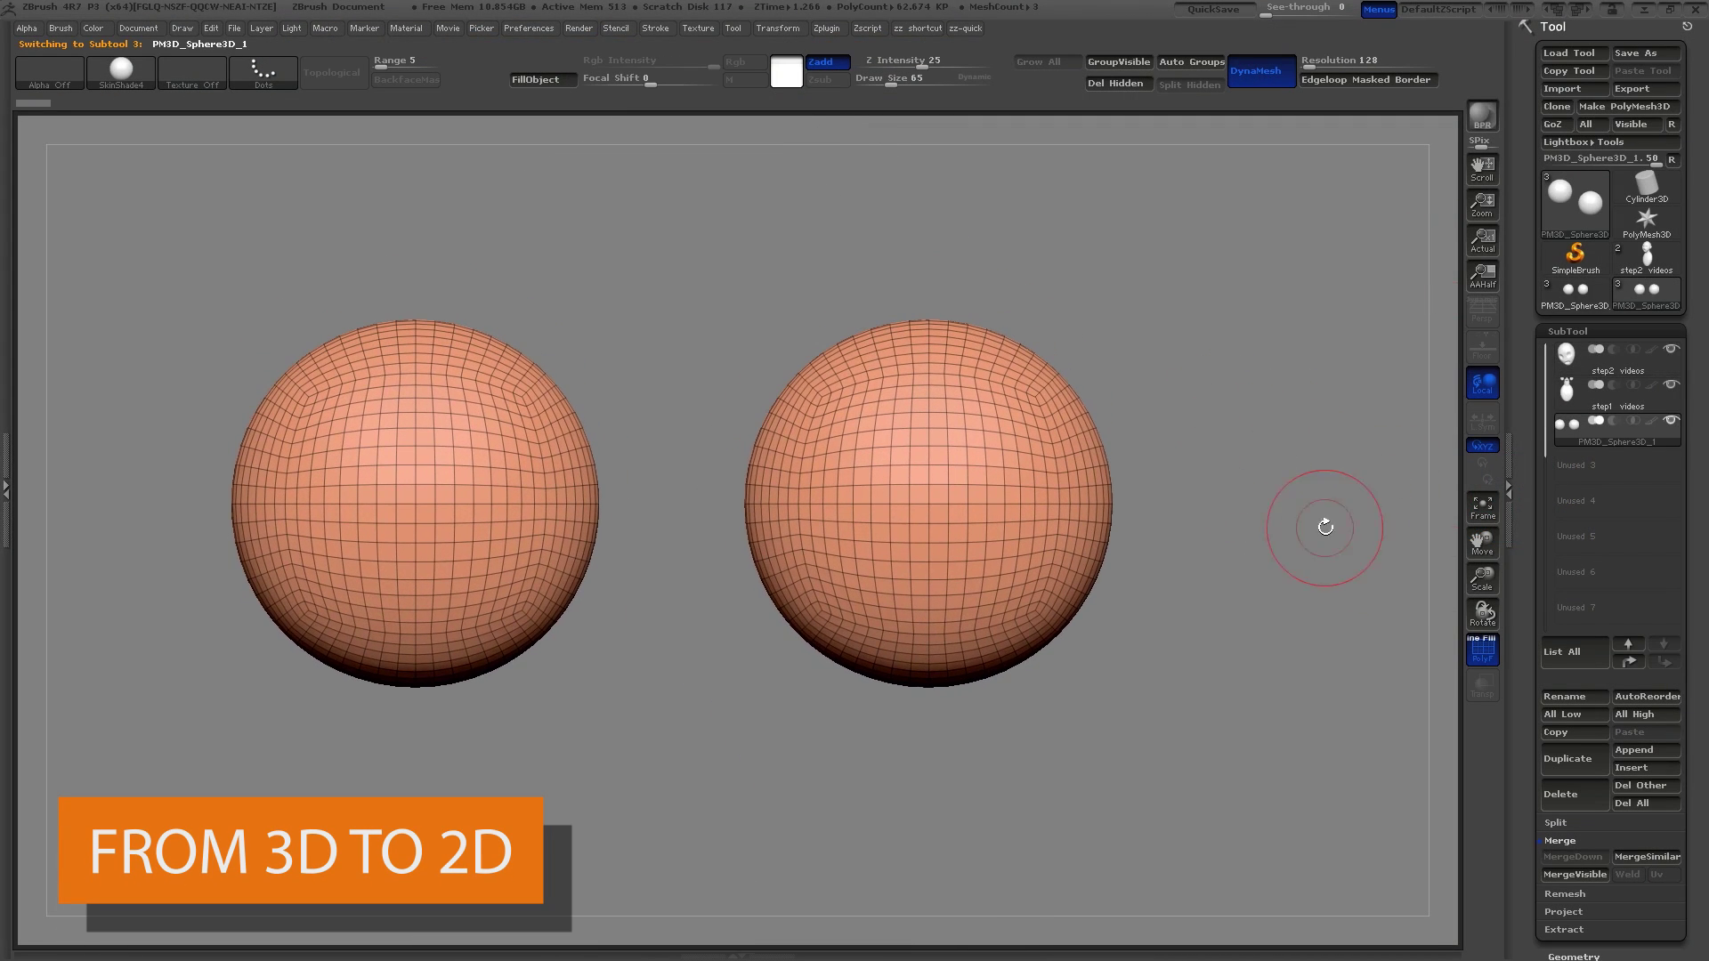
click(1578, 761)
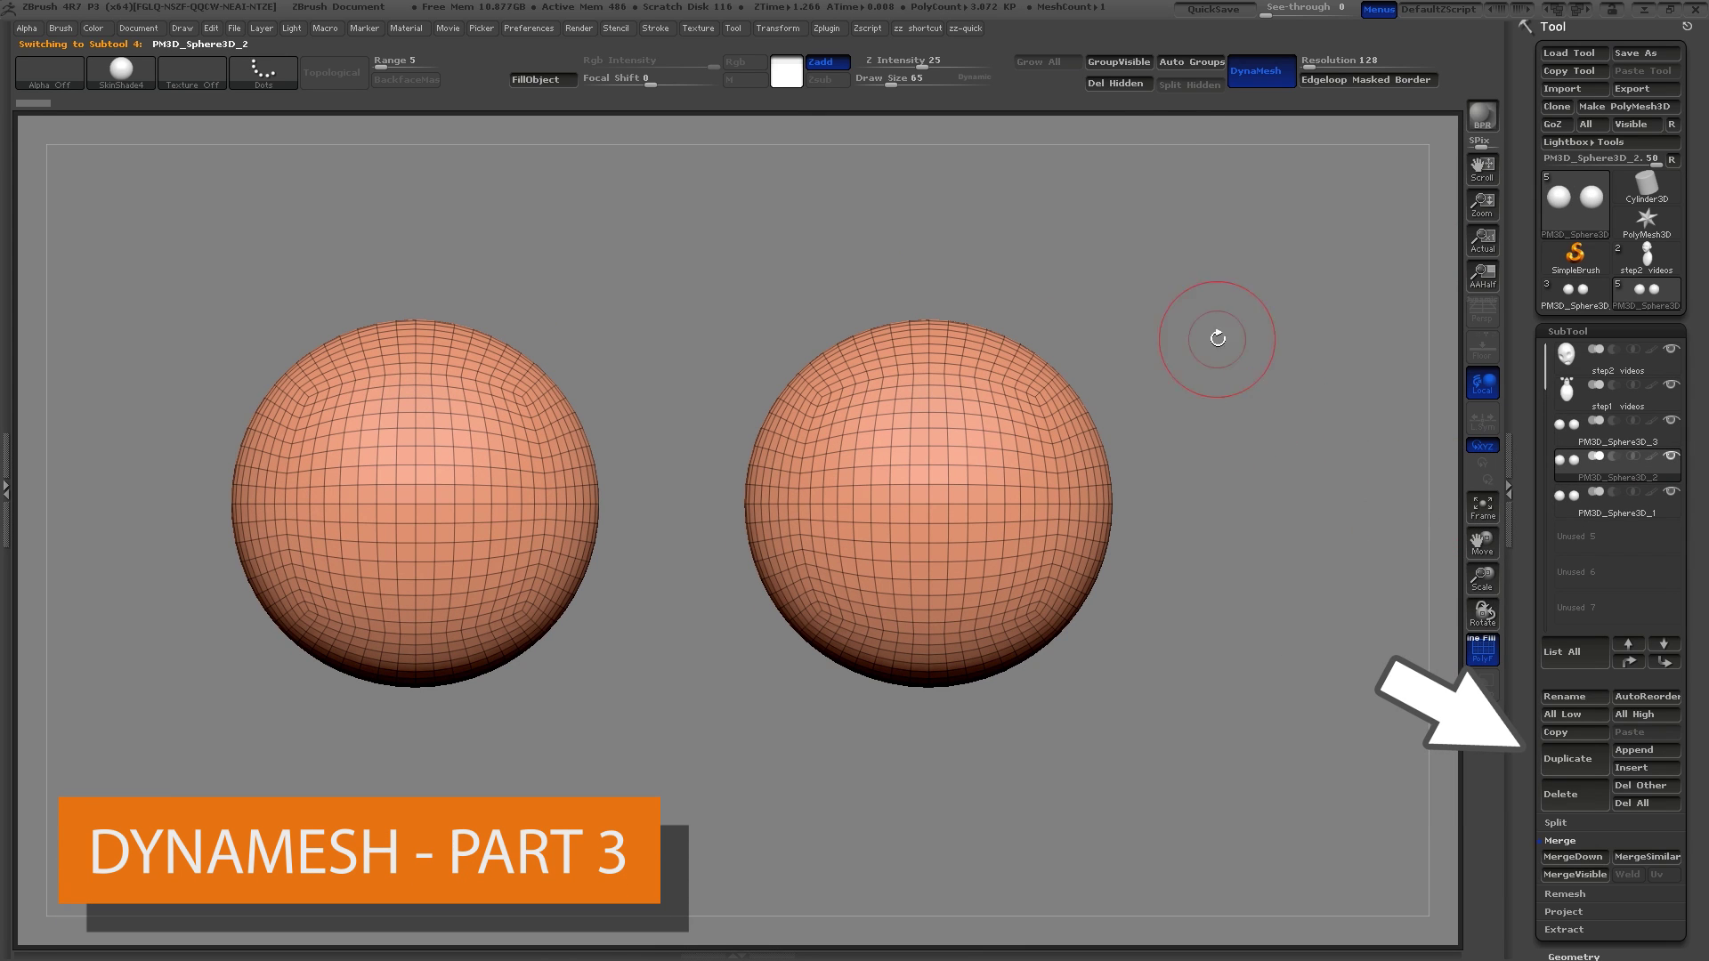
key(Down)
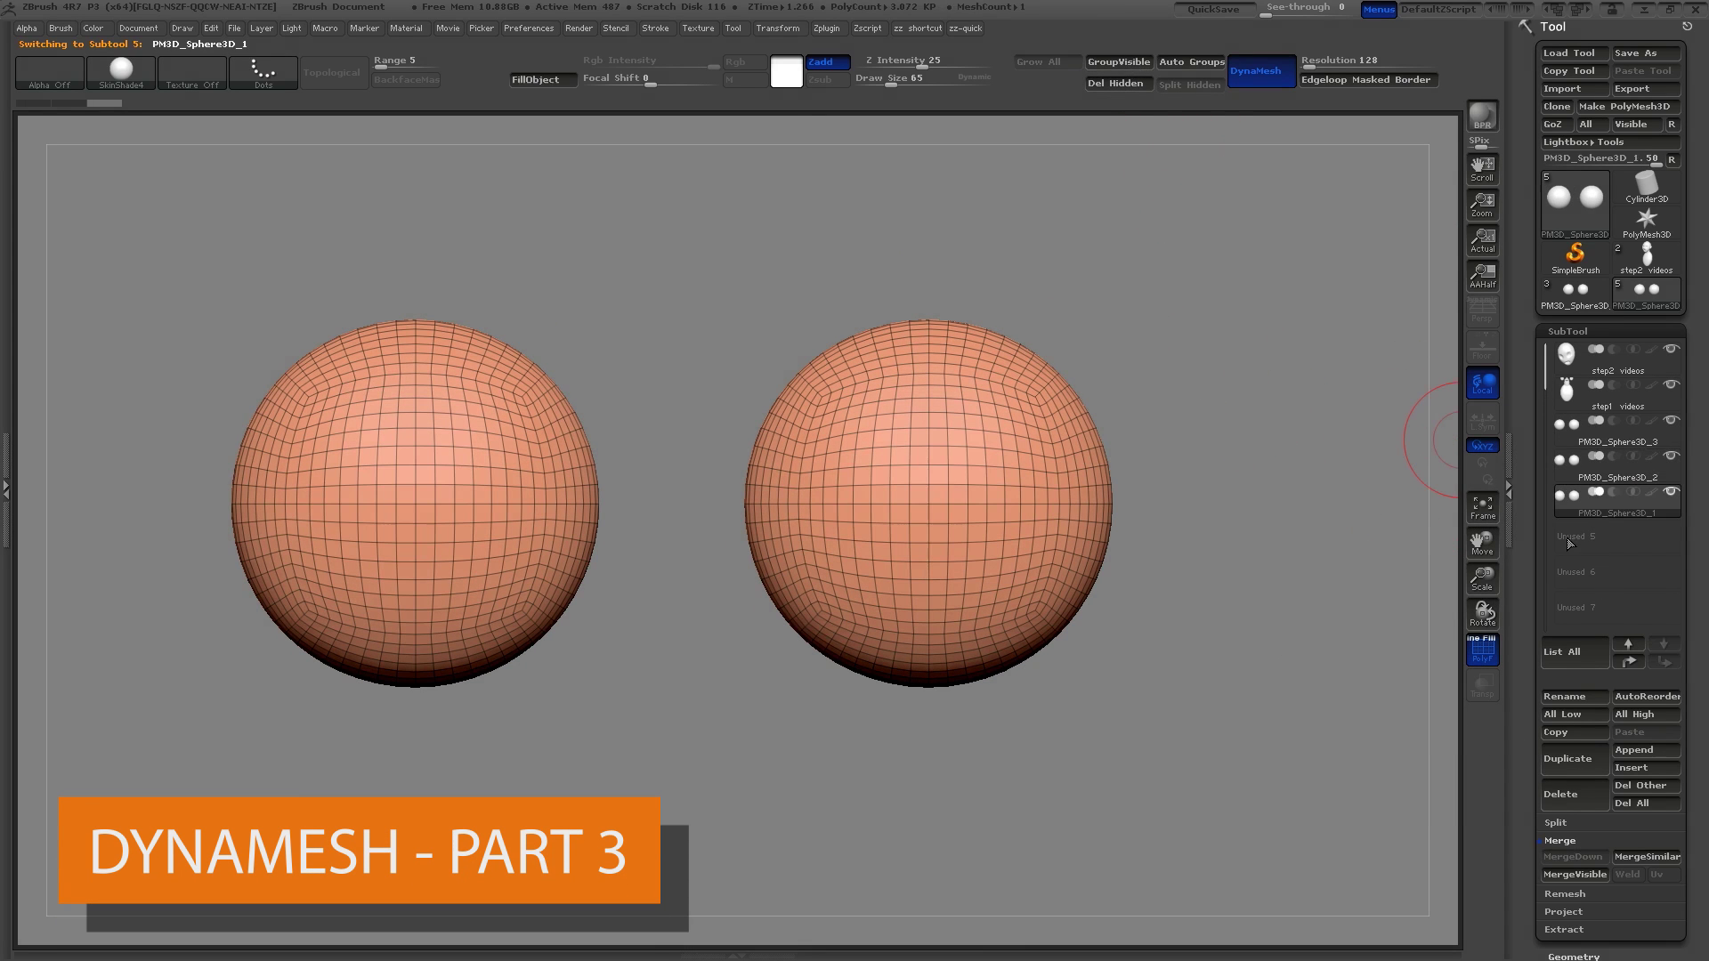
click(1146, 60)
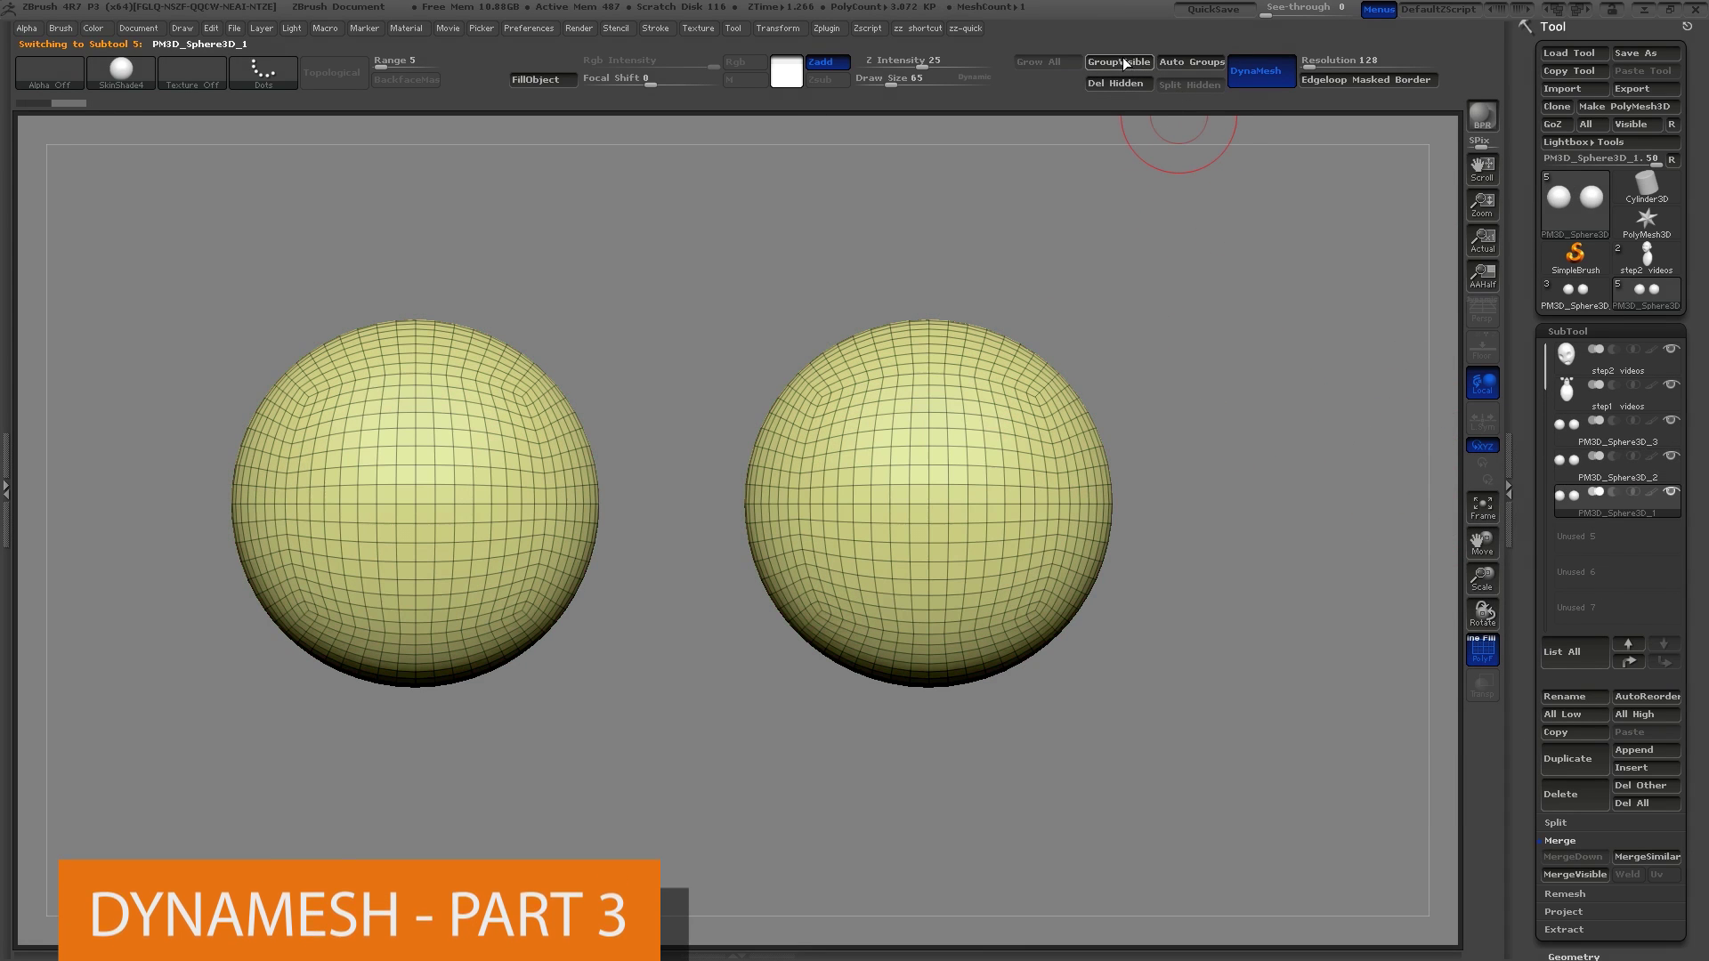
click(1616, 462)
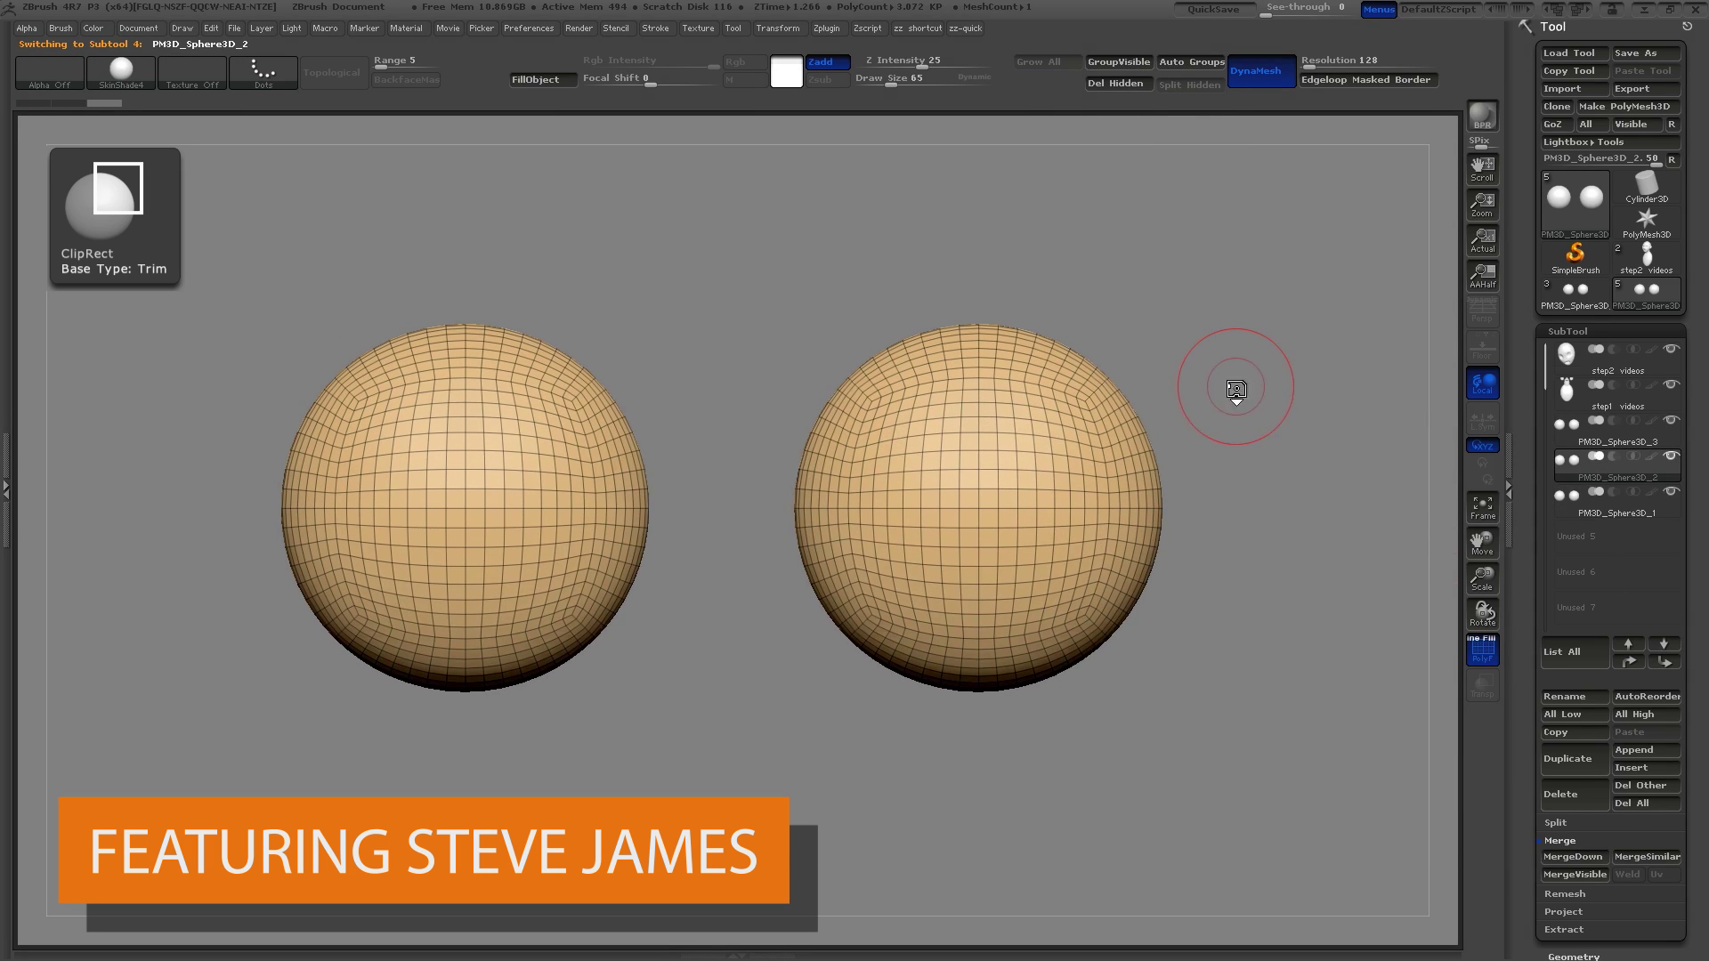
Use ClipRect to cut one sphere copy down to its upper half and the other copy to its lower half
key(b)
click(950, 500)
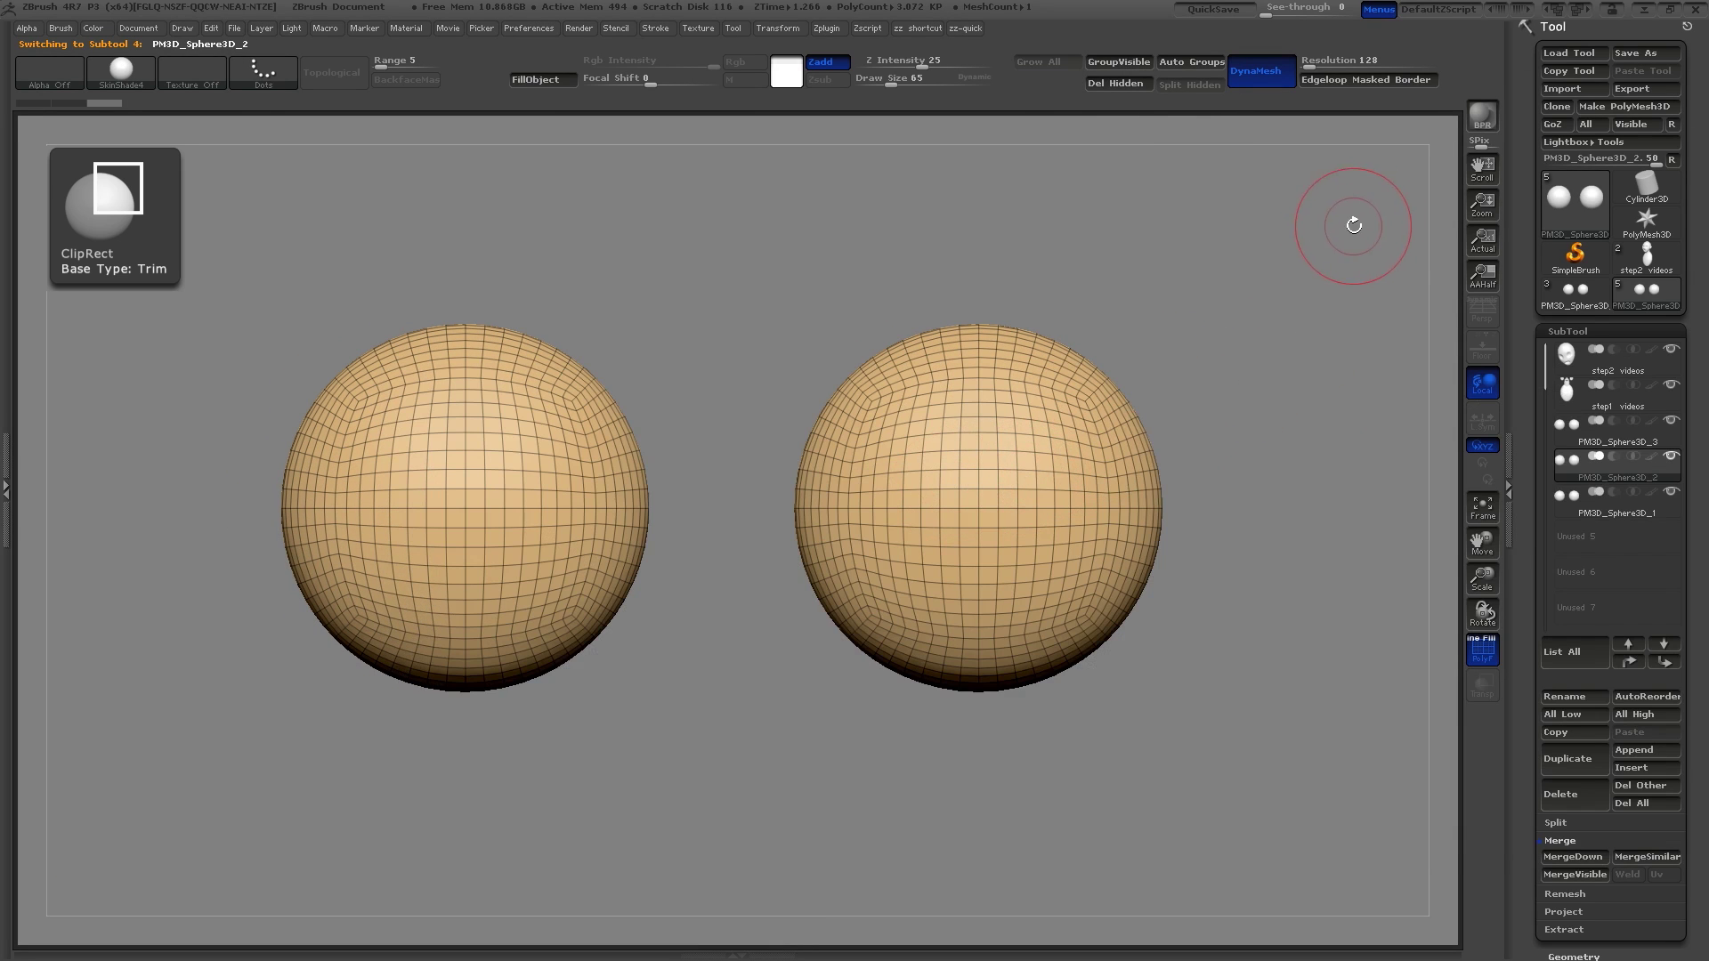
ctrl+shift+drag(1392, 225, 132, 515)
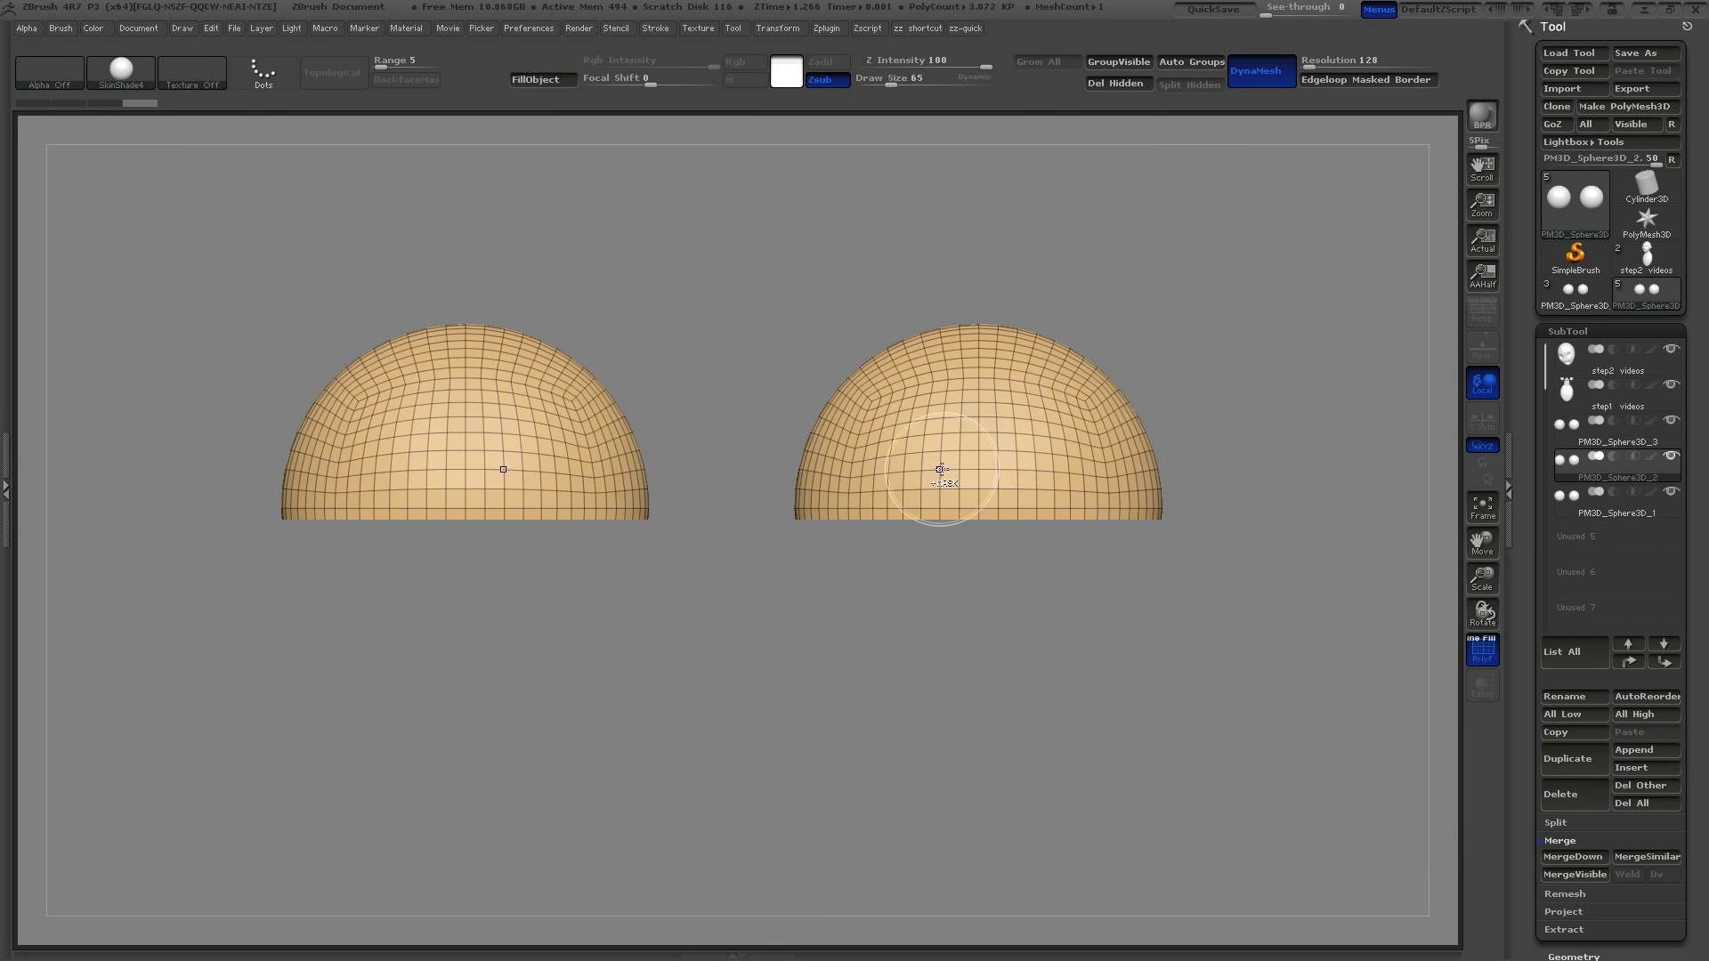
click(1629, 500)
ctrl+shift+drag(1350, 734, 104, 498)
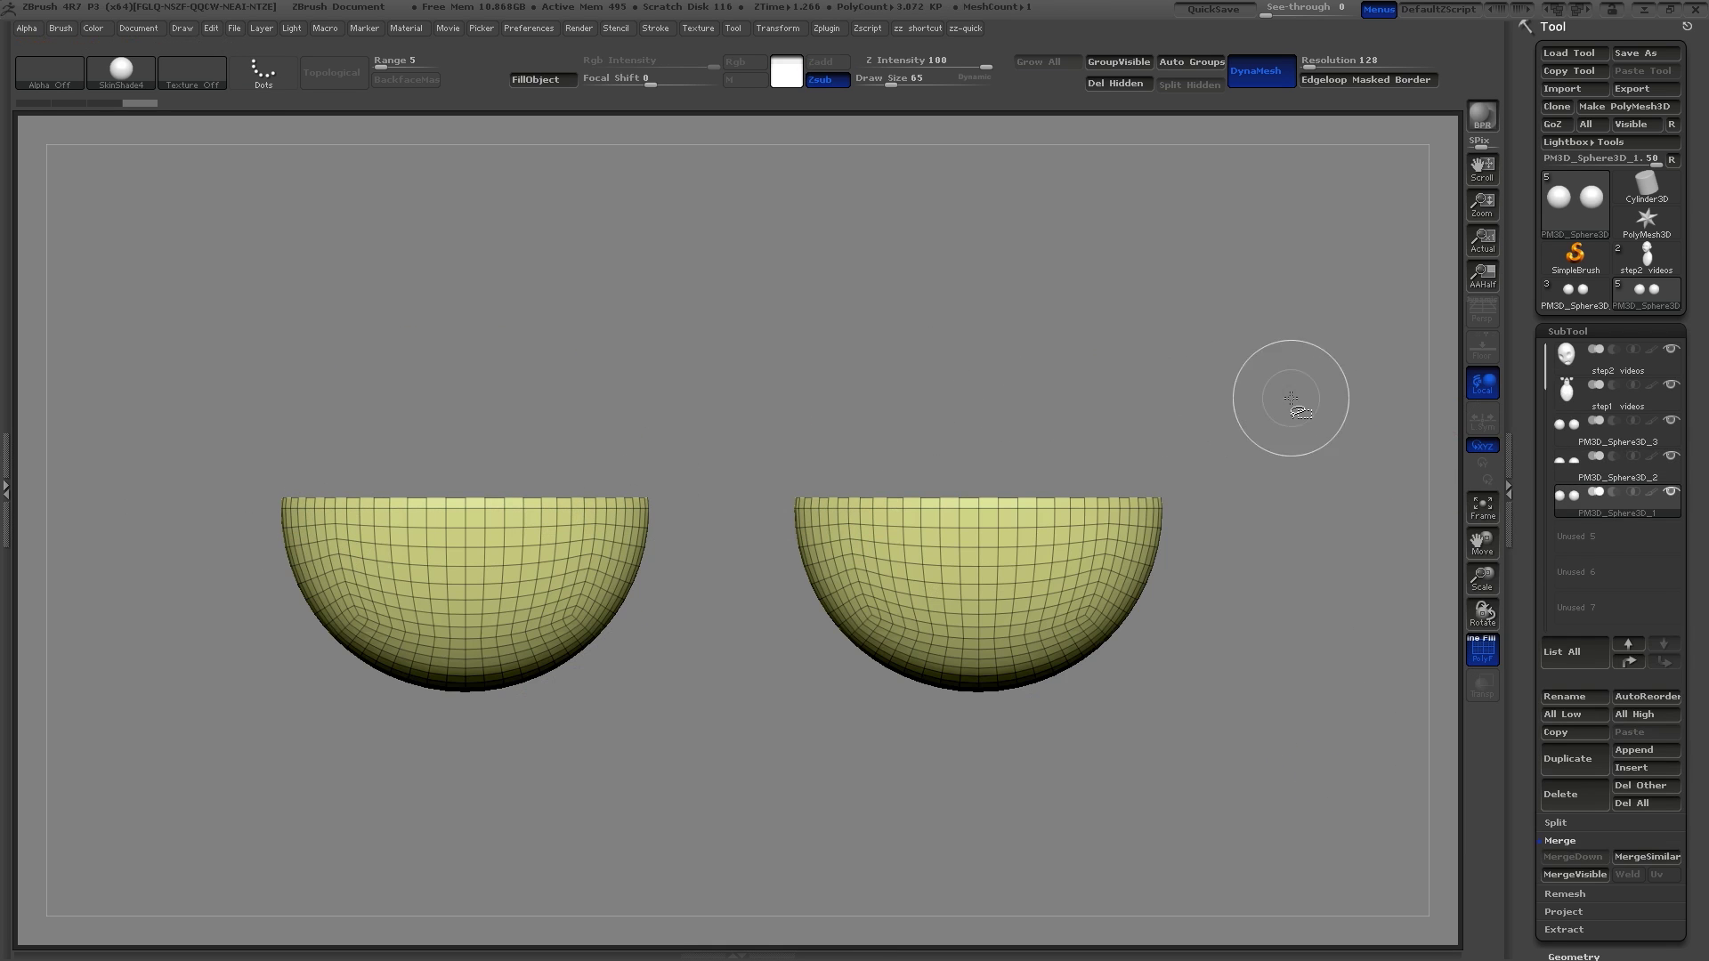
In side view, rotate the lower half-spheres downward around the eyeballs and enlarge them slightly to form lower eyelids
drag(1378, 372, 1107, 382)
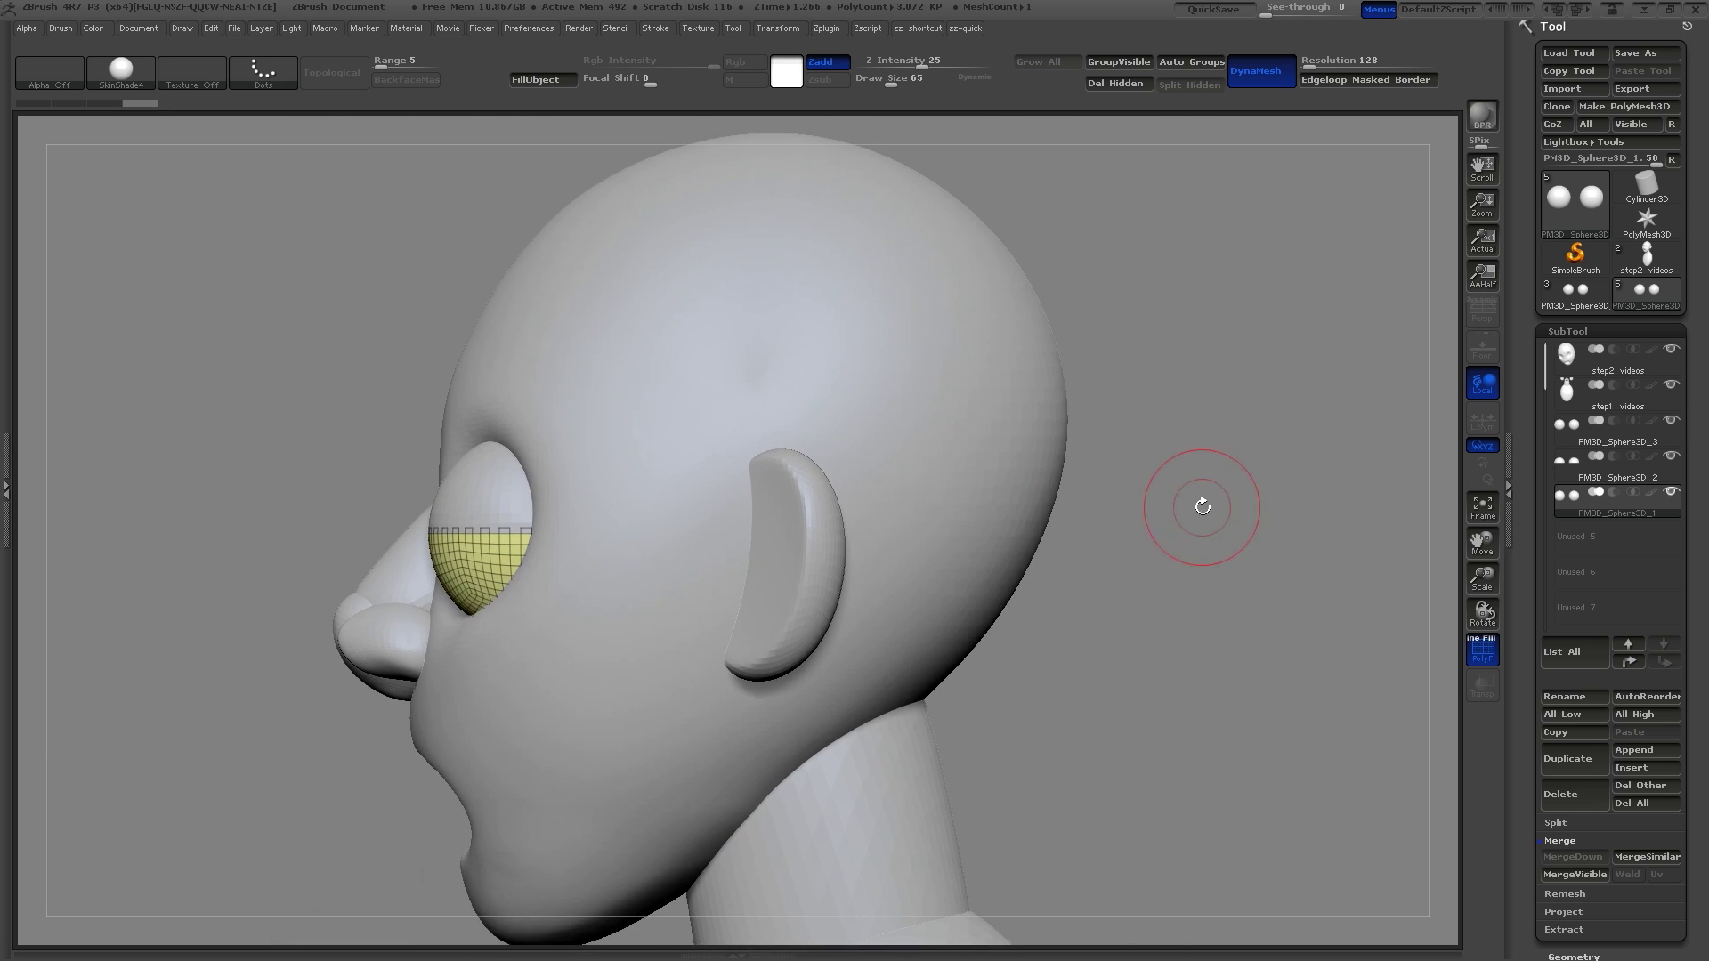
alt+drag(1201, 507, 1276, 481)
key(w)
drag(316, 509, 316, 633)
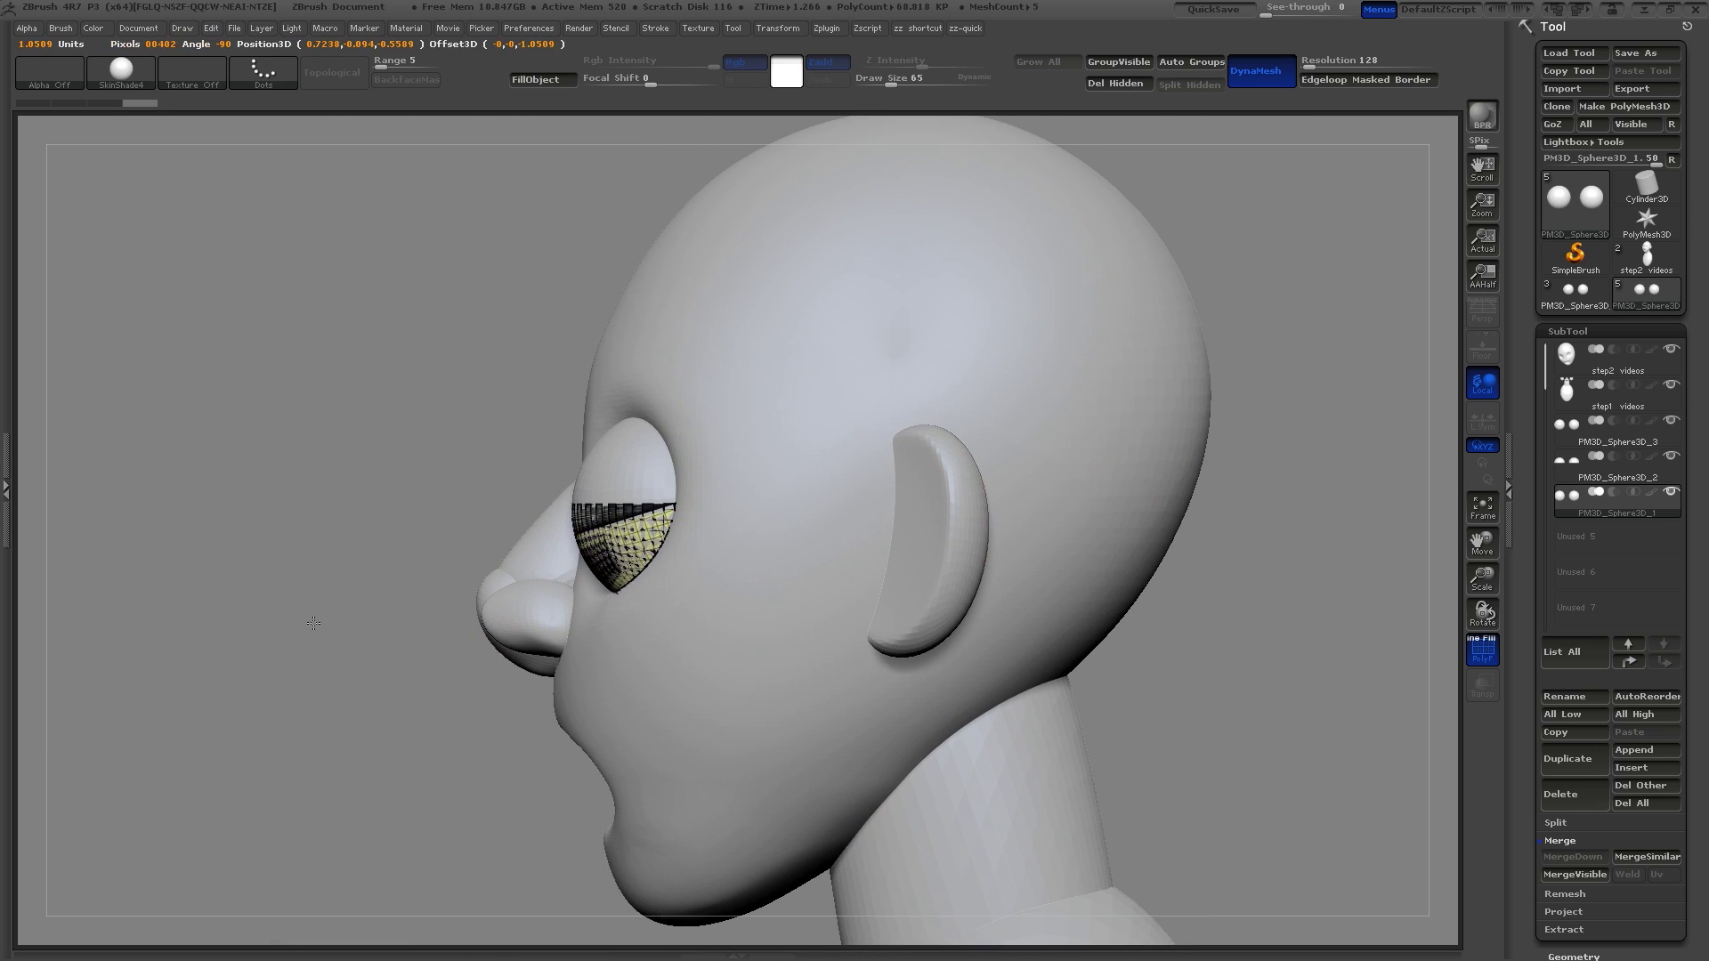
click(1476, 638)
drag(495, 510, 493, 510)
Rotate the upper half-spheres open around the eyeballs and enlarge them slightly to form upper eyelids
click(1641, 468)
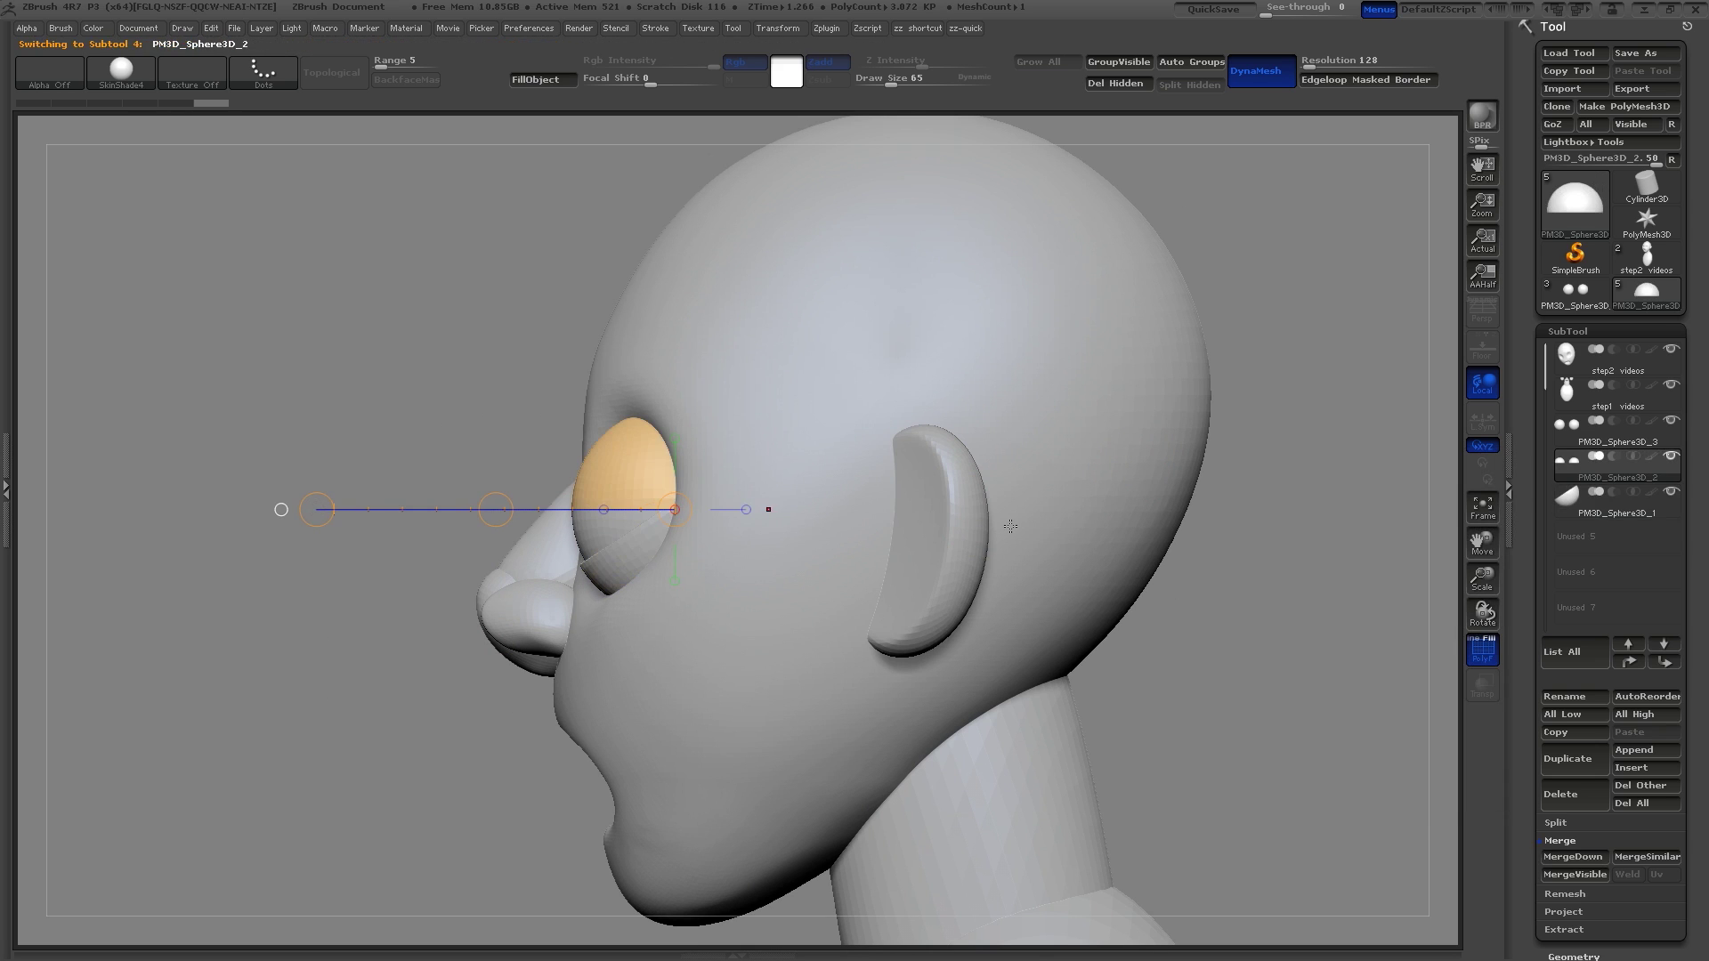
drag(318, 508, 319, 507)
drag(367, 378, 363, 437)
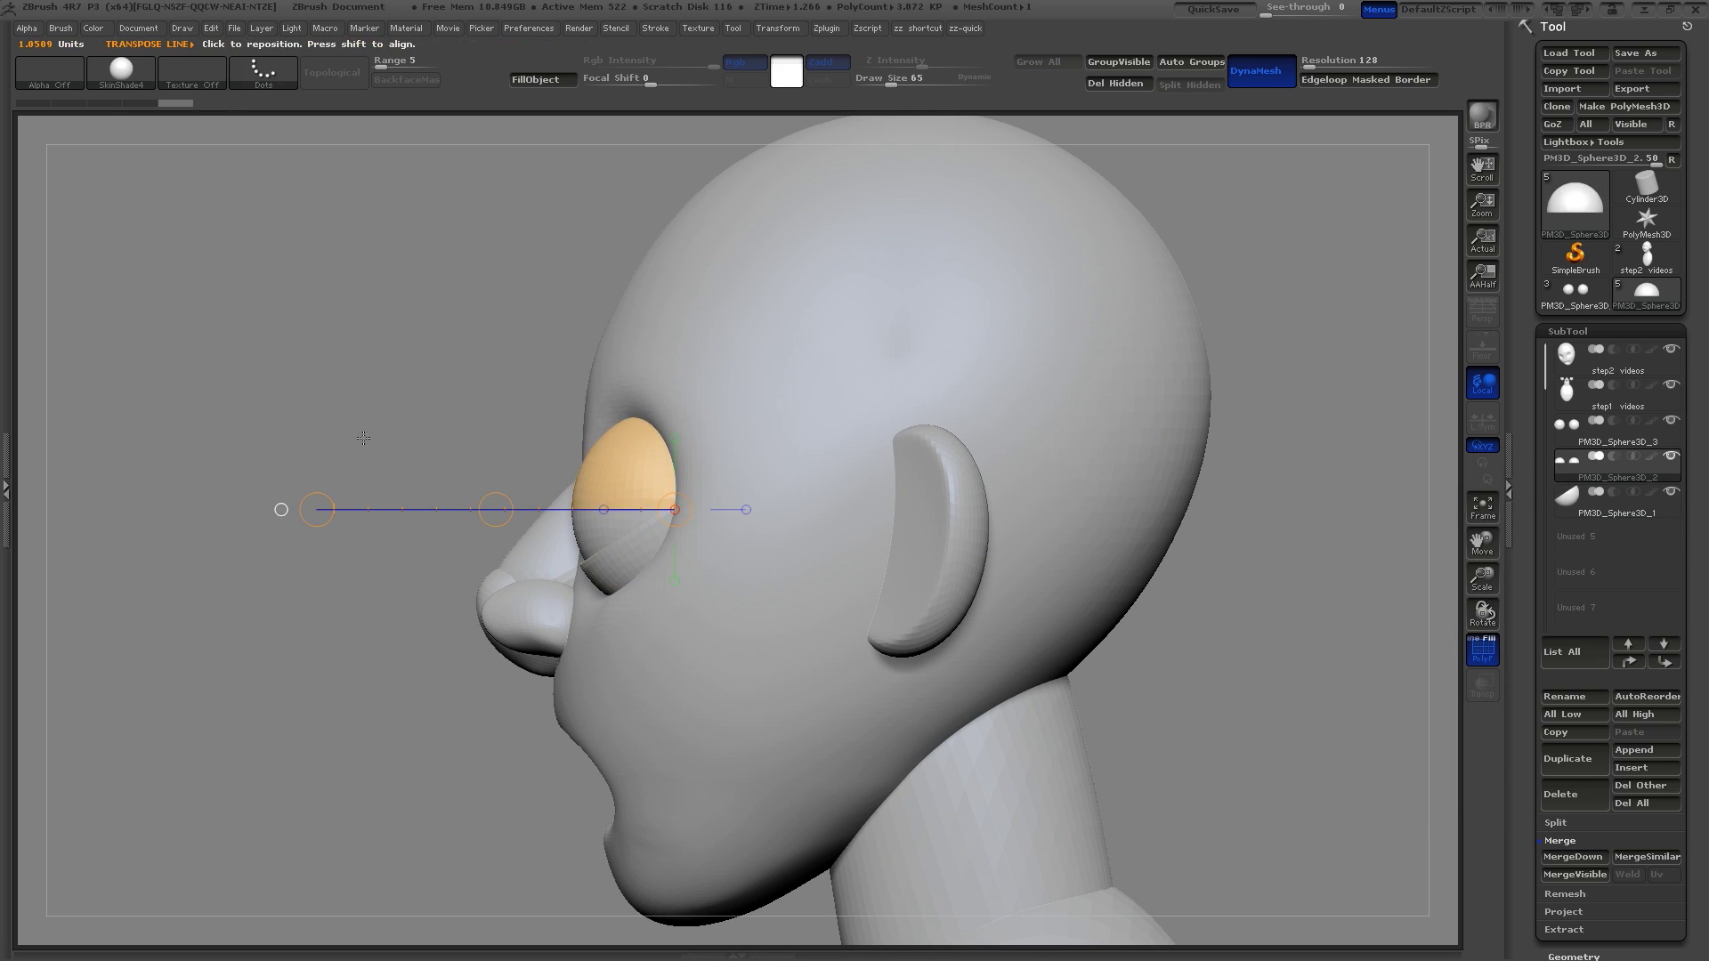
drag(316, 509, 360, 389)
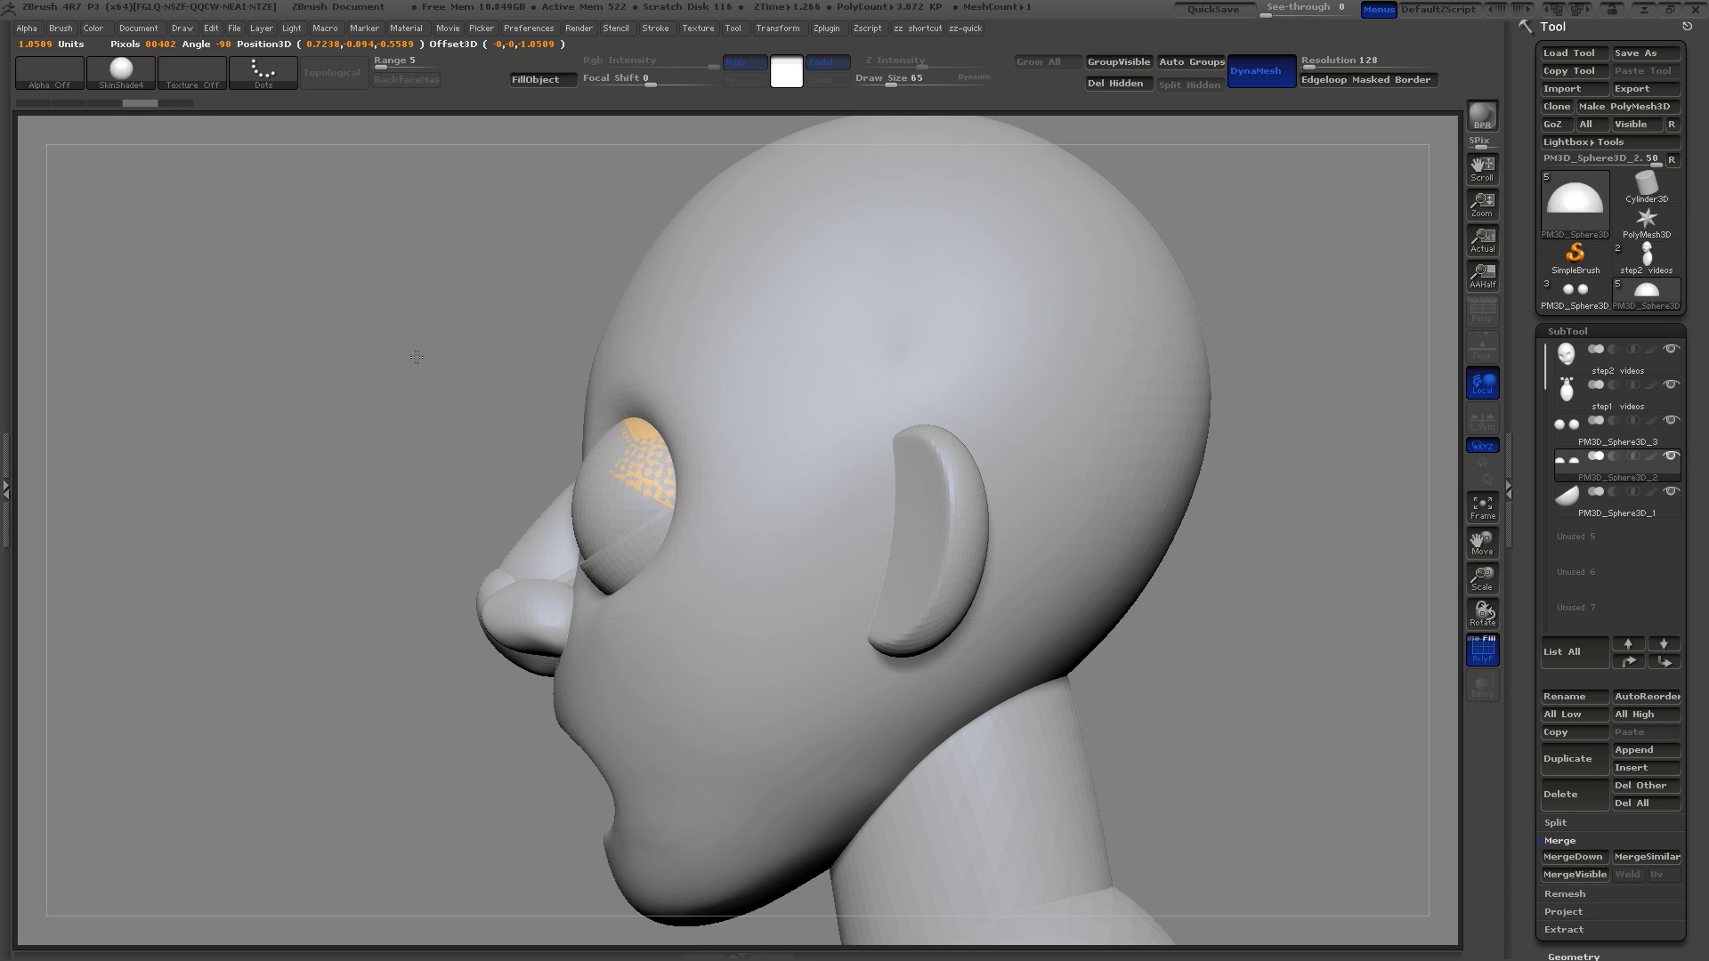
drag(486, 507, 480, 508)
drag(312, 511, 428, 685)
Shape the upper eyelids symmetrically with a Move brush at size 251, pulling their inner corners down beside the nose
mouse_move(1117, 451)
alt+mouse_down()
mouse_move(1309, 417)
mouse_move(1332, 477)
alt+mouse_up()
key(s)
drag(1242, 441, 1320, 426)
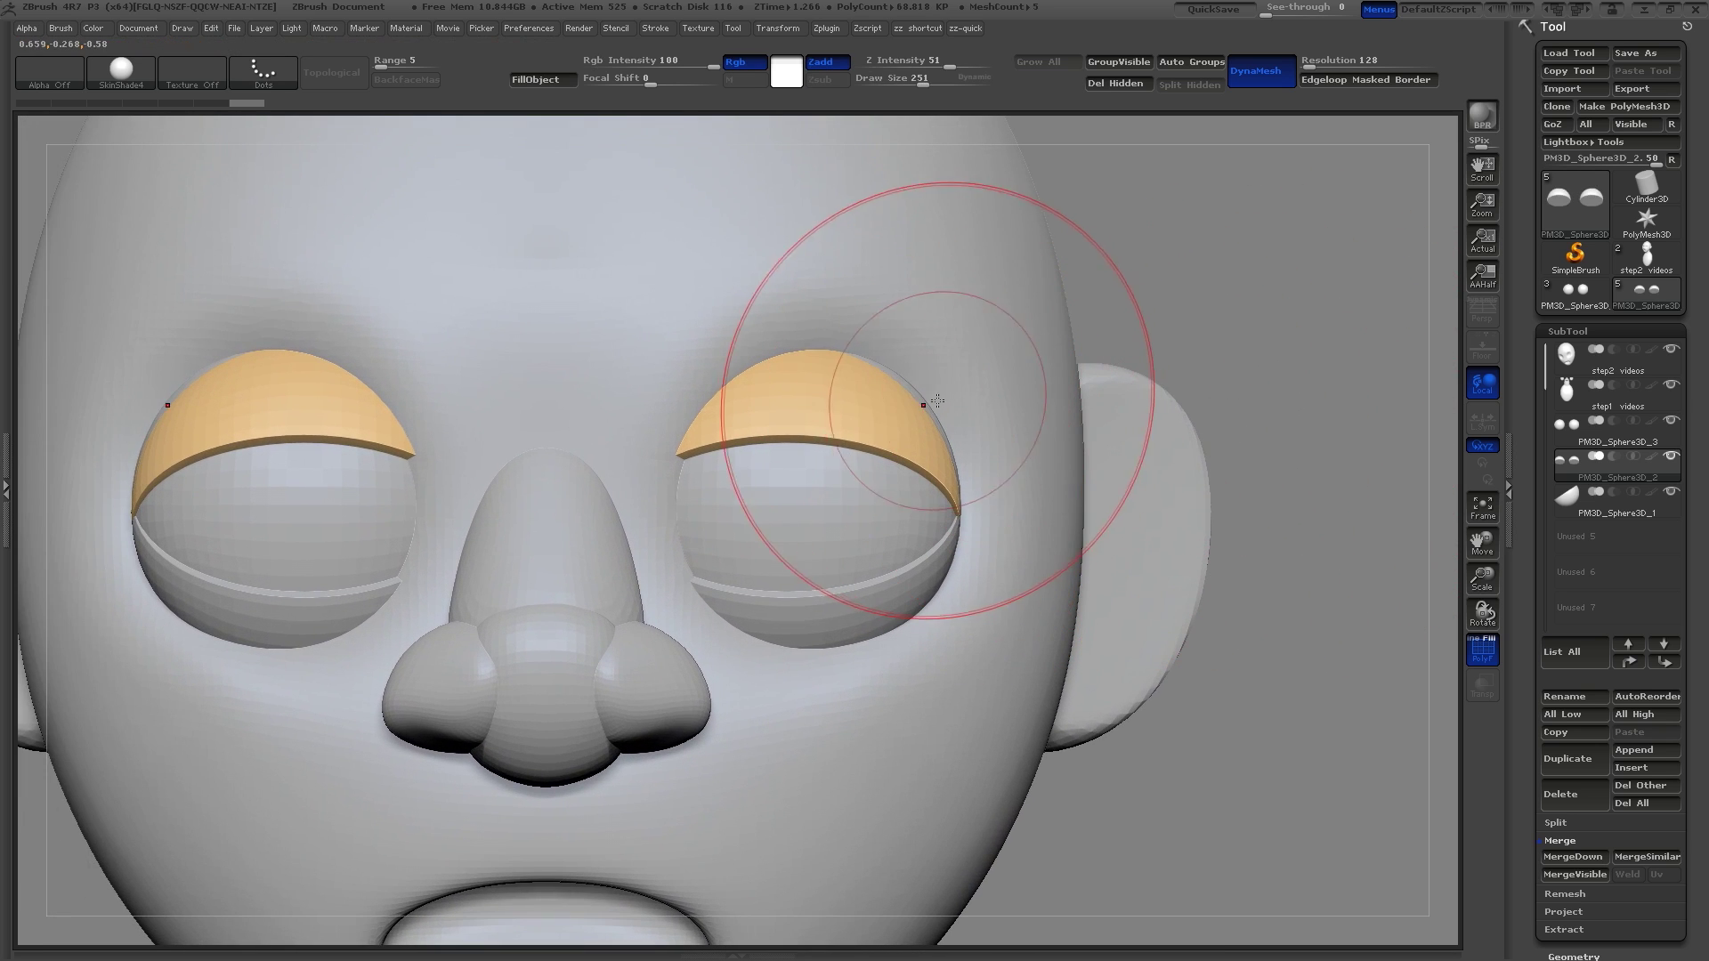
key(b)
key(m)
key(v)
drag(768, 361, 774, 353)
mouse_move(676, 454)
mouse_down()
mouse_move(642, 536)
mouse_move(648, 592)
mouse_up()
drag(755, 444, 752, 410)
key(ctrl+z)
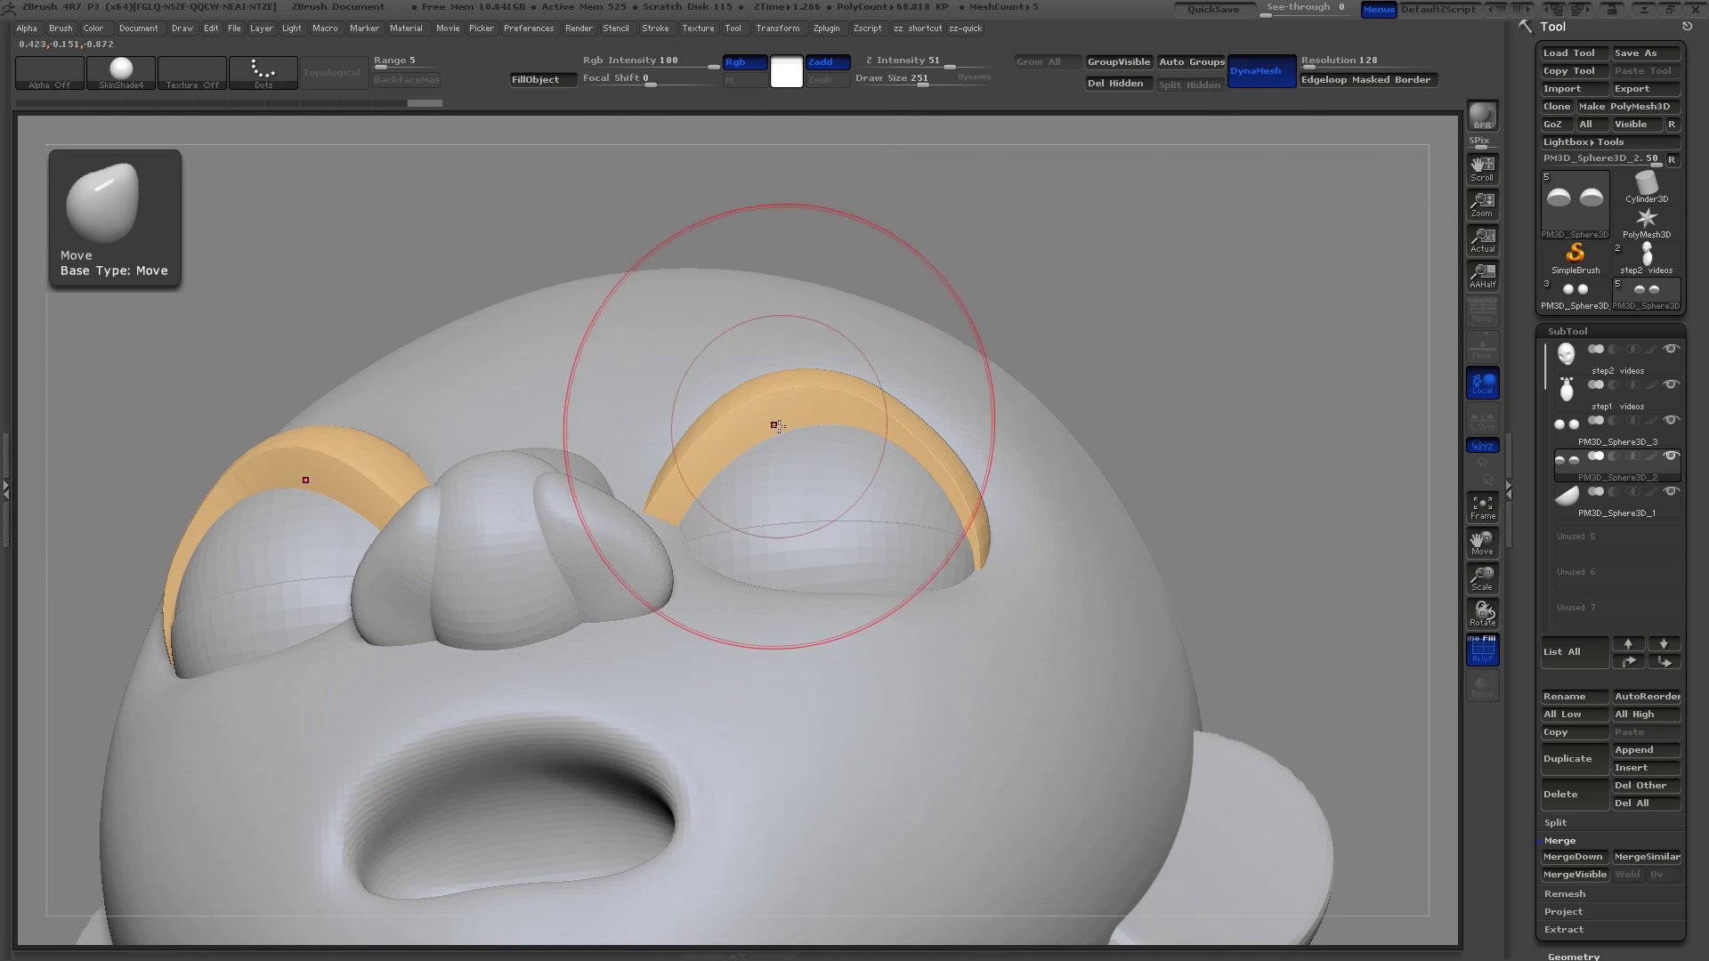
drag(763, 422, 783, 443)
drag(672, 504, 691, 523)
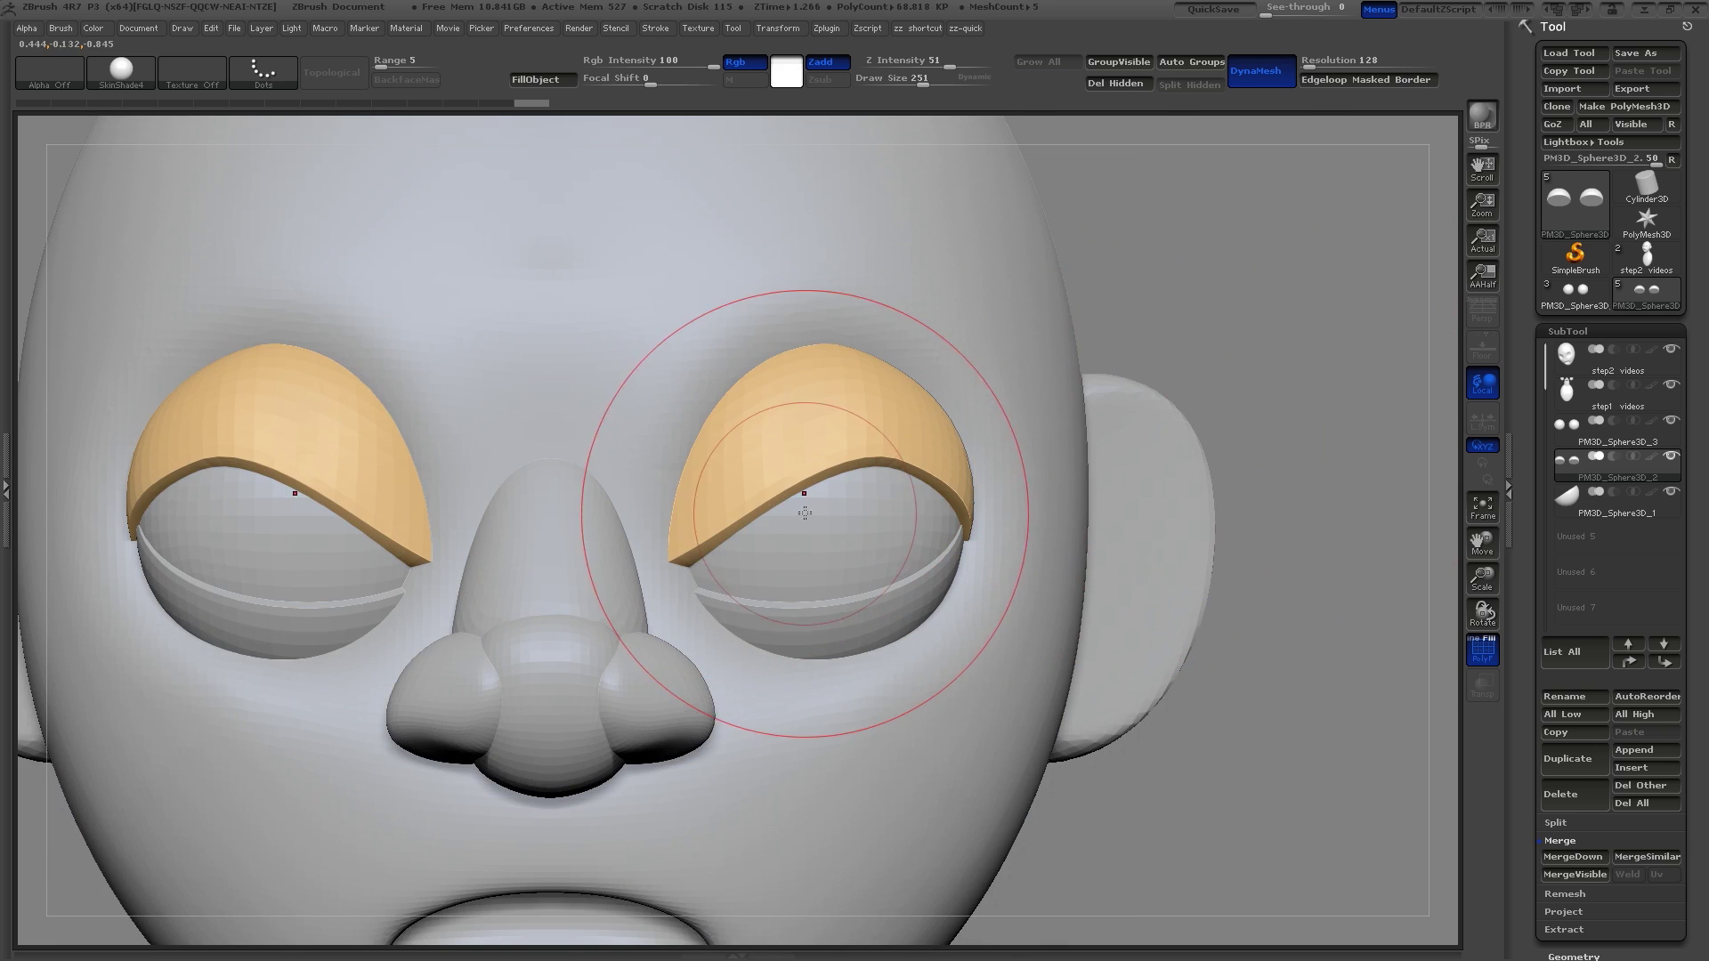
Arch the upper eyelids' lower edges with the Move brush, refining them with draw size 128
mouse_move(805, 513)
mouse_down()
mouse_move(804, 492)
mouse_move(753, 481)
mouse_move(689, 543)
mouse_move(710, 536)
mouse_up()
key(s)
drag(763, 477, 762, 471)
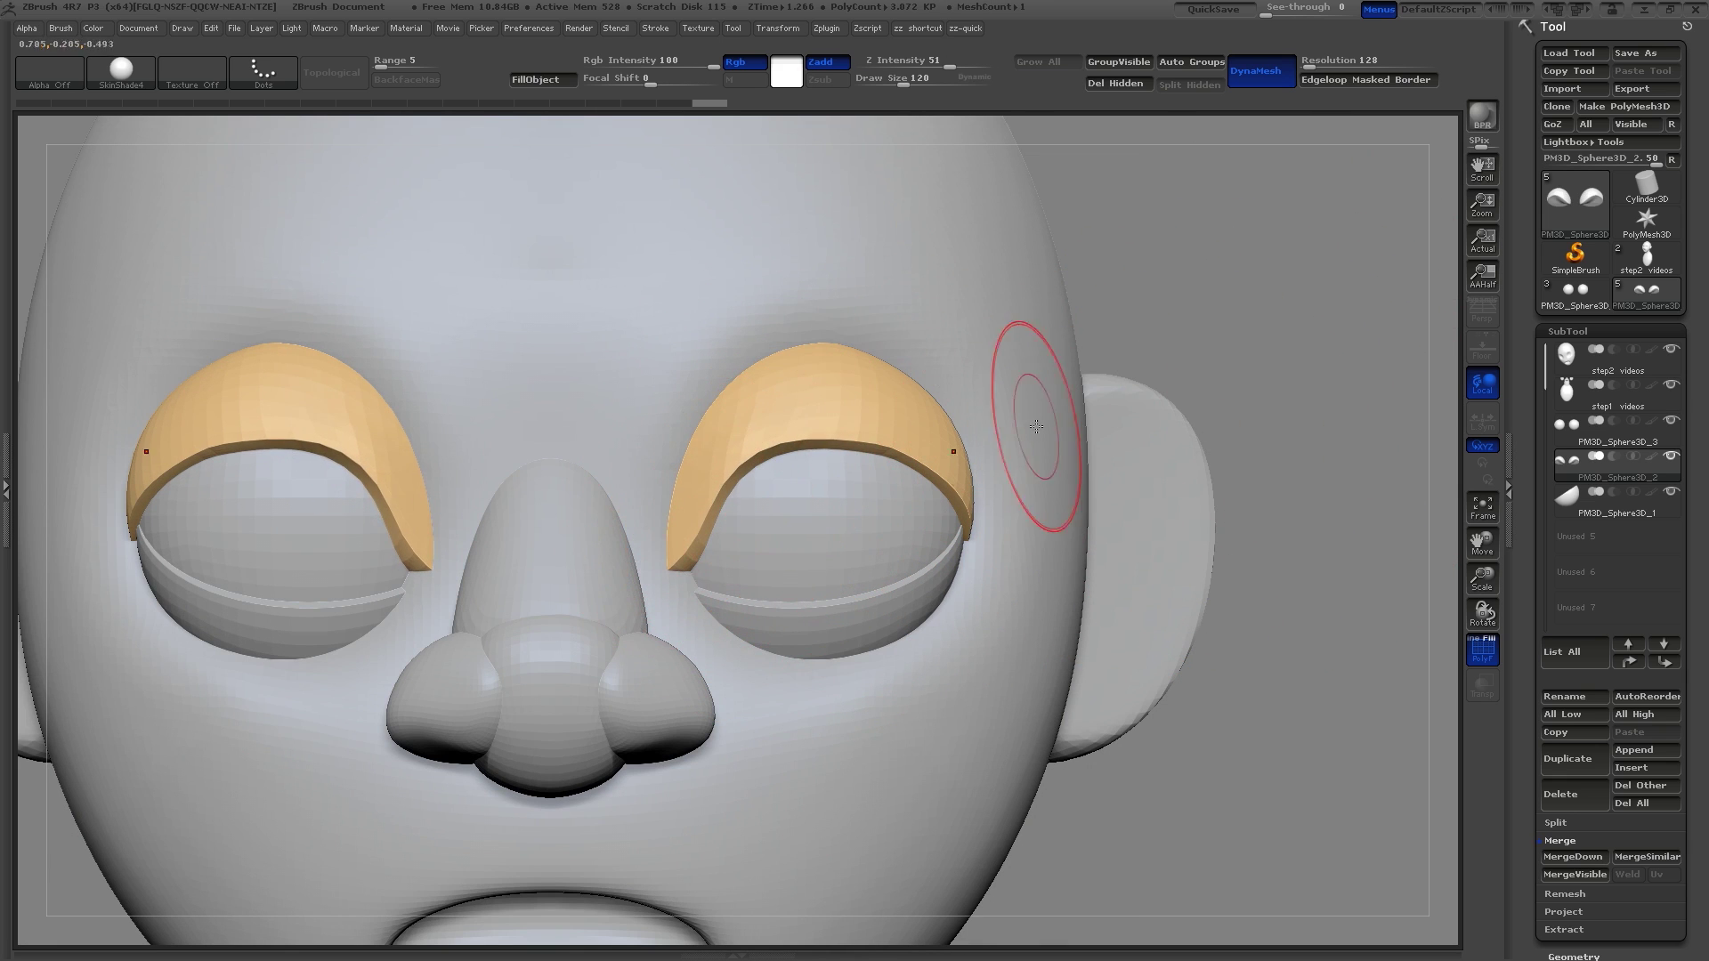
Extend the lower eyelids' inner corners toward the nose with the Move brush at size 244
click(1630, 513)
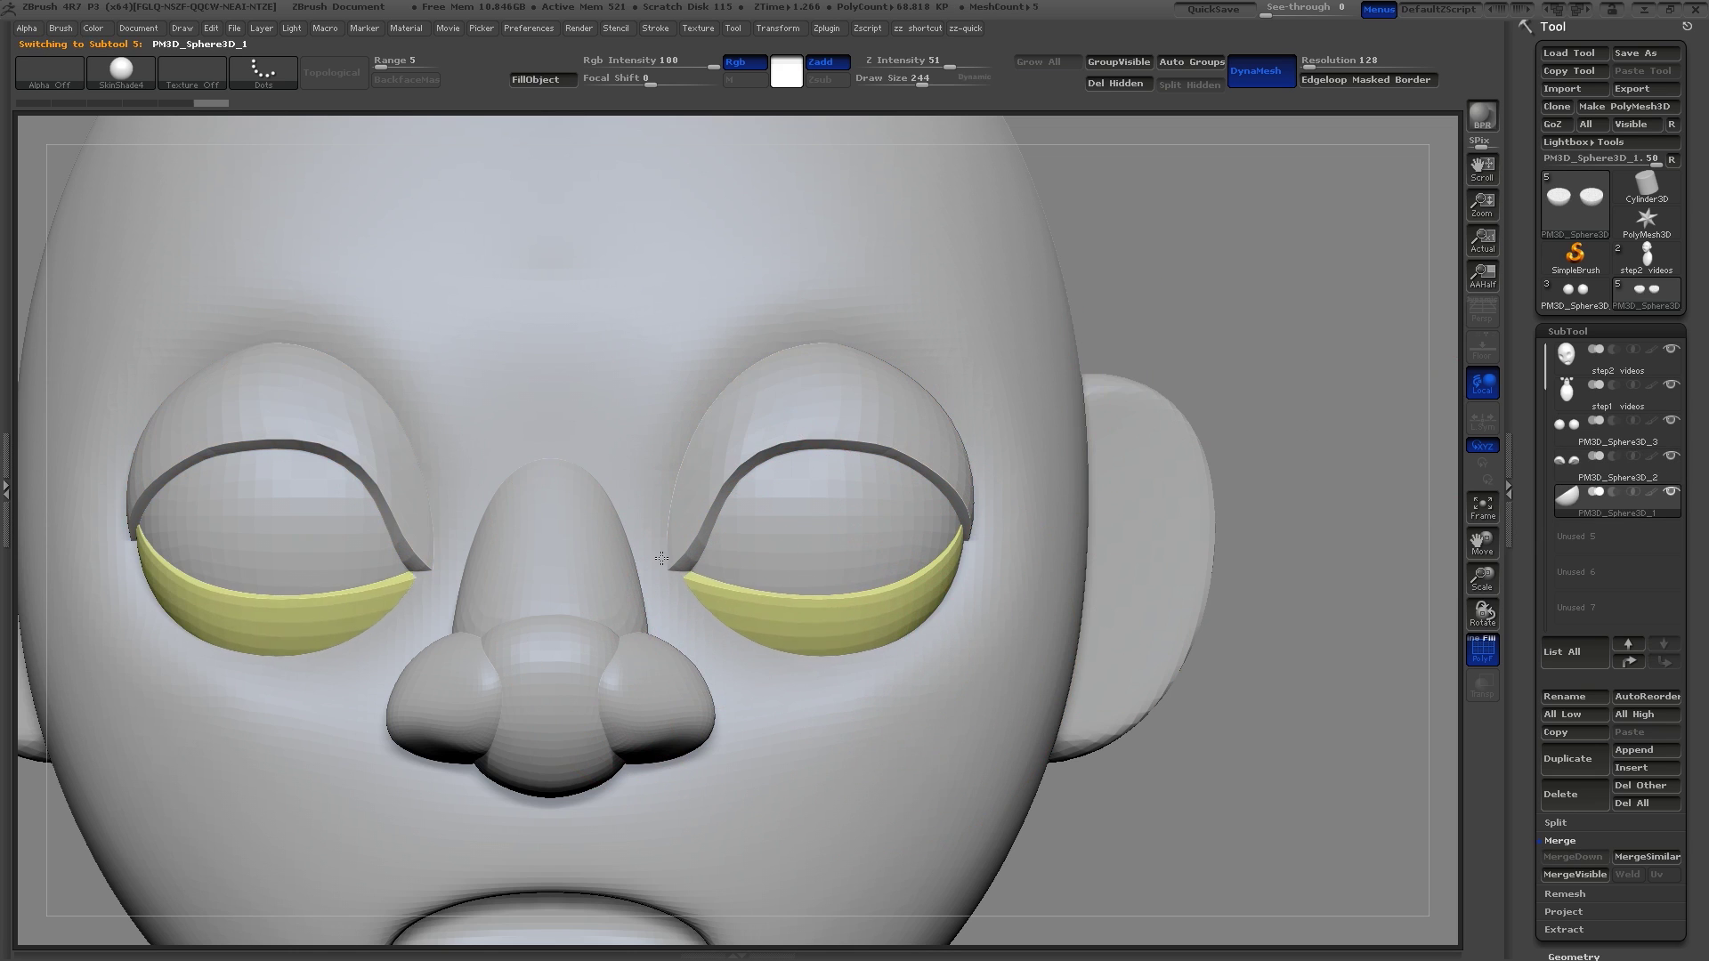
drag(660, 555, 743, 595)
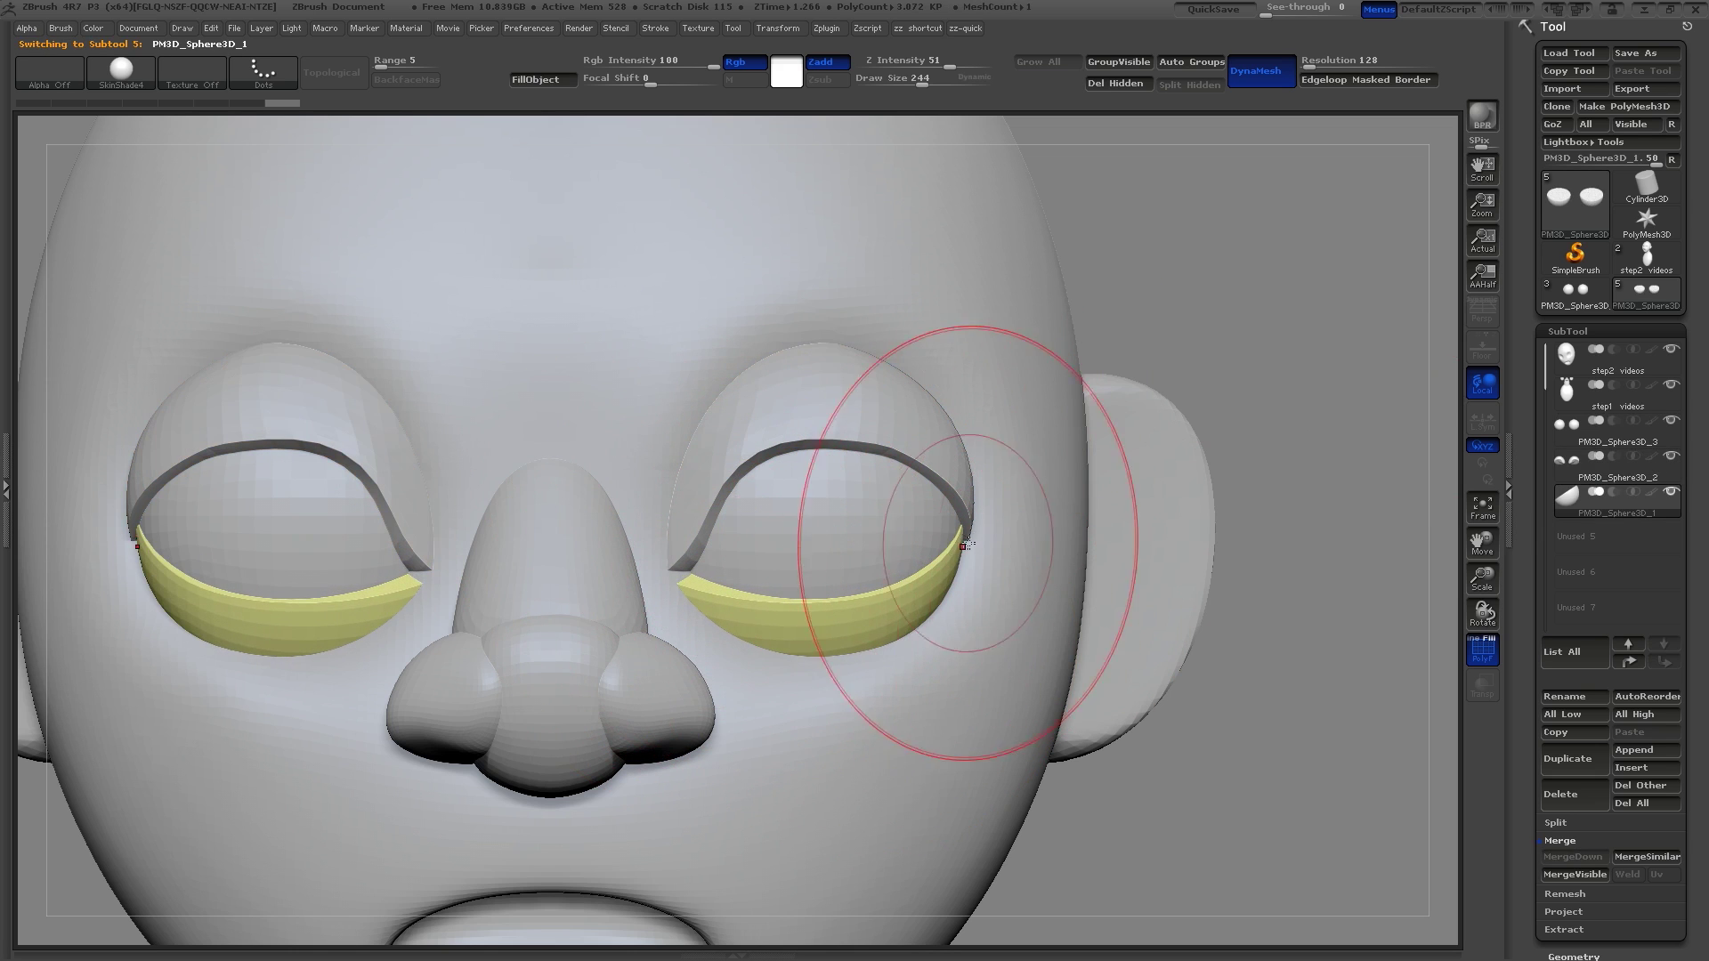
key(f)
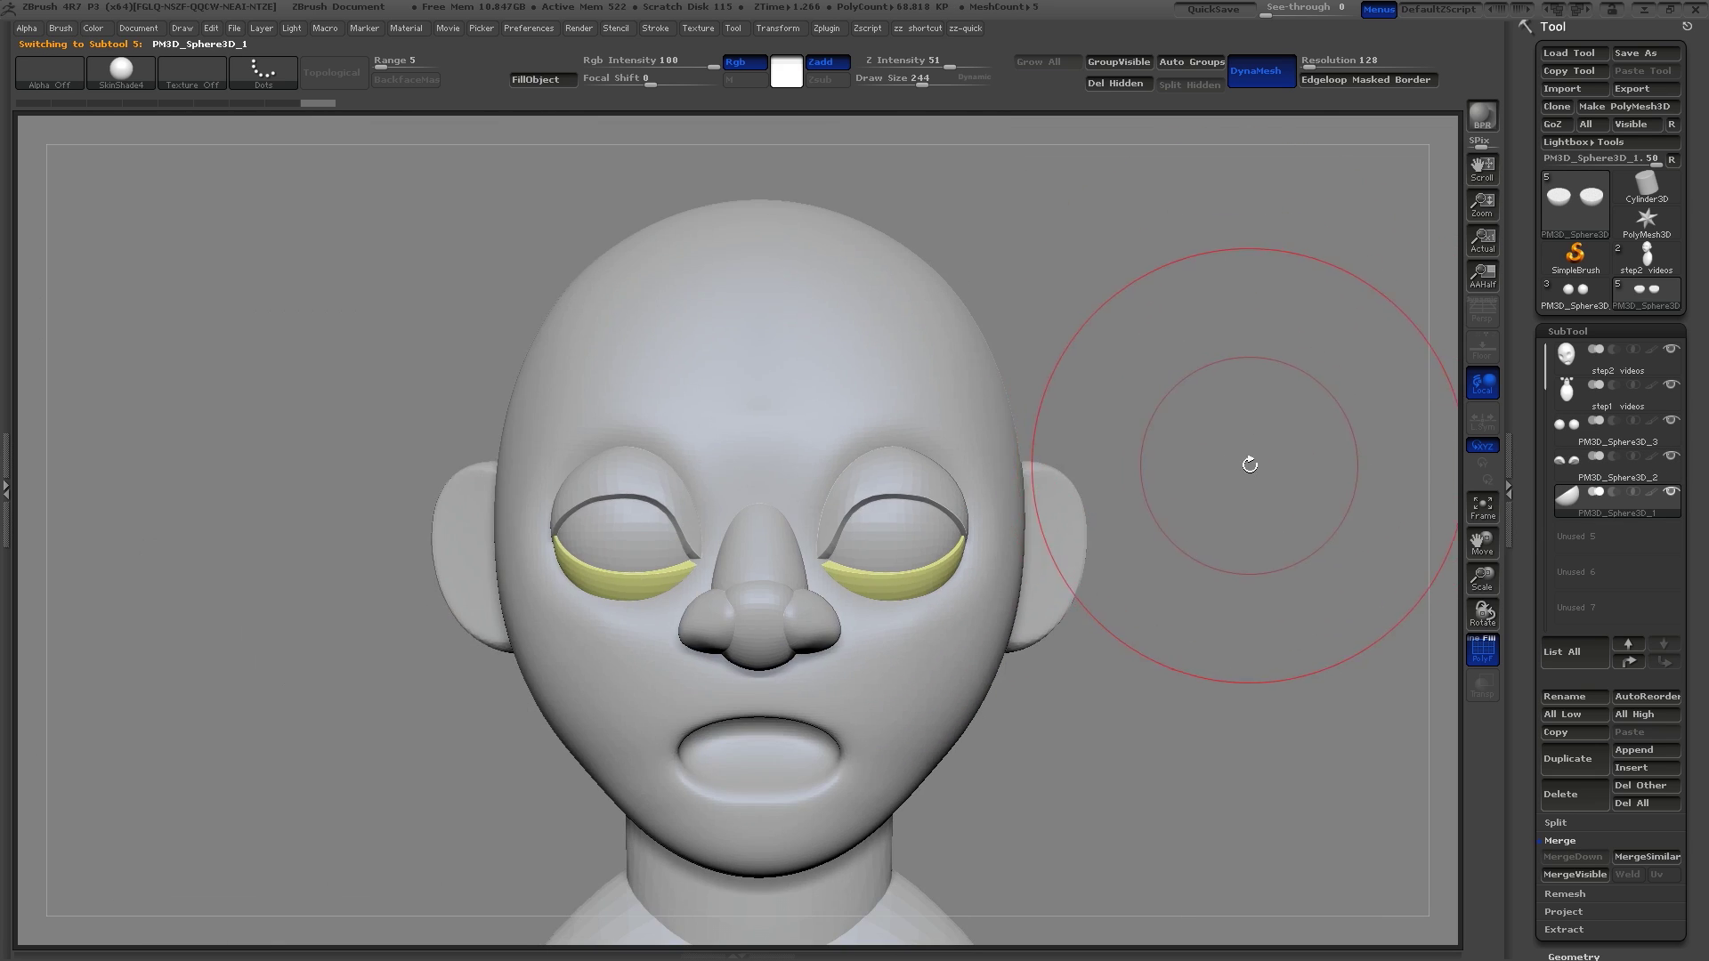
drag(1224, 344, 1304, 491)
Merge the eyeballs, upper eyelids and lower eyelids into a single subtool with MergeDown
click(1634, 438)
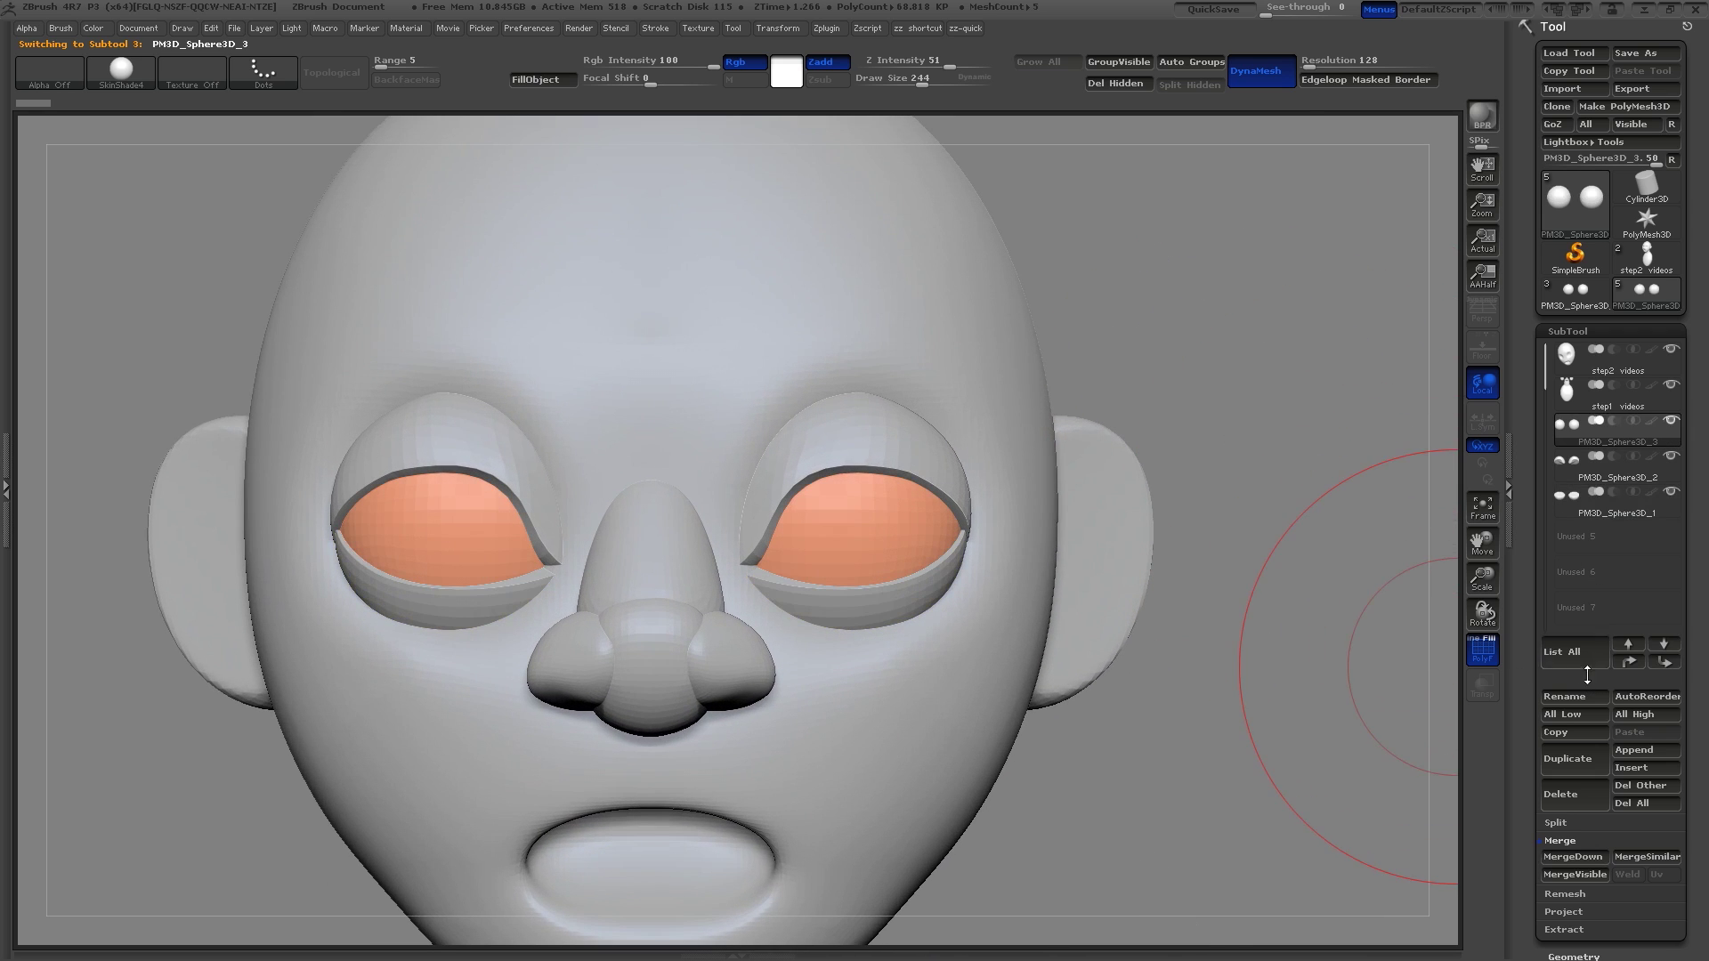
click(1574, 857)
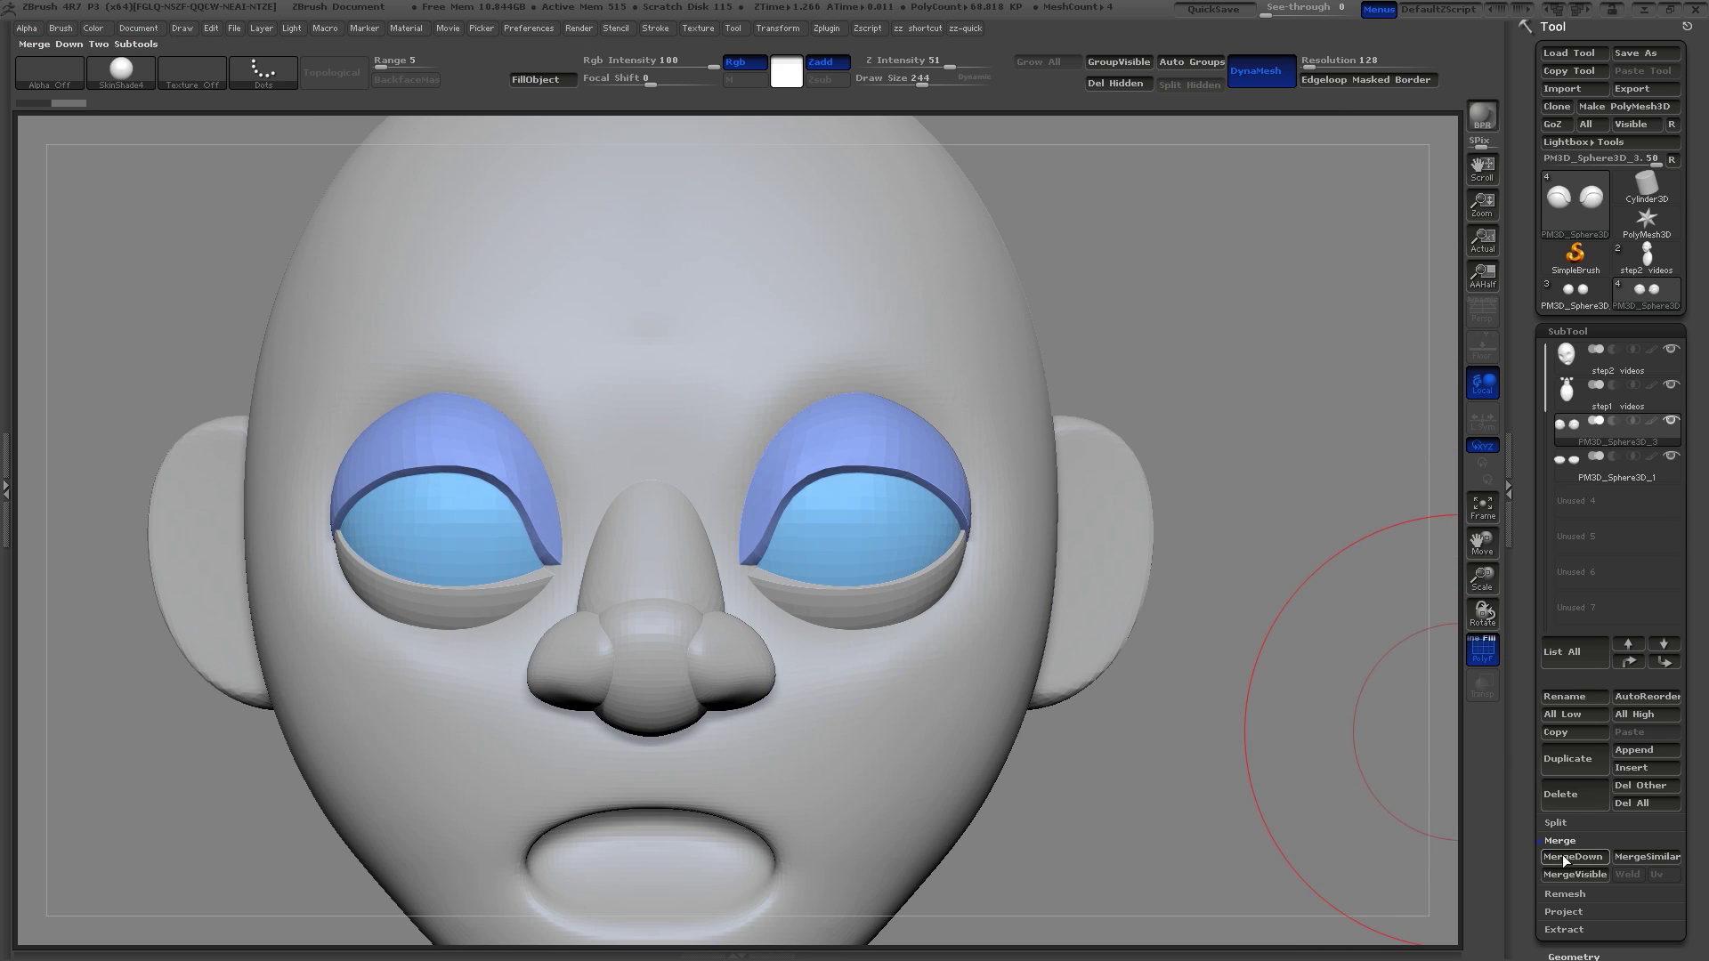
click(1568, 858)
Rotate the merged eyes and eyelids slightly so their outer corners tilt upward, and return to draw mode
key(w)
drag(1303, 538, 1295, 446)
drag(1087, 534, 1083, 525)
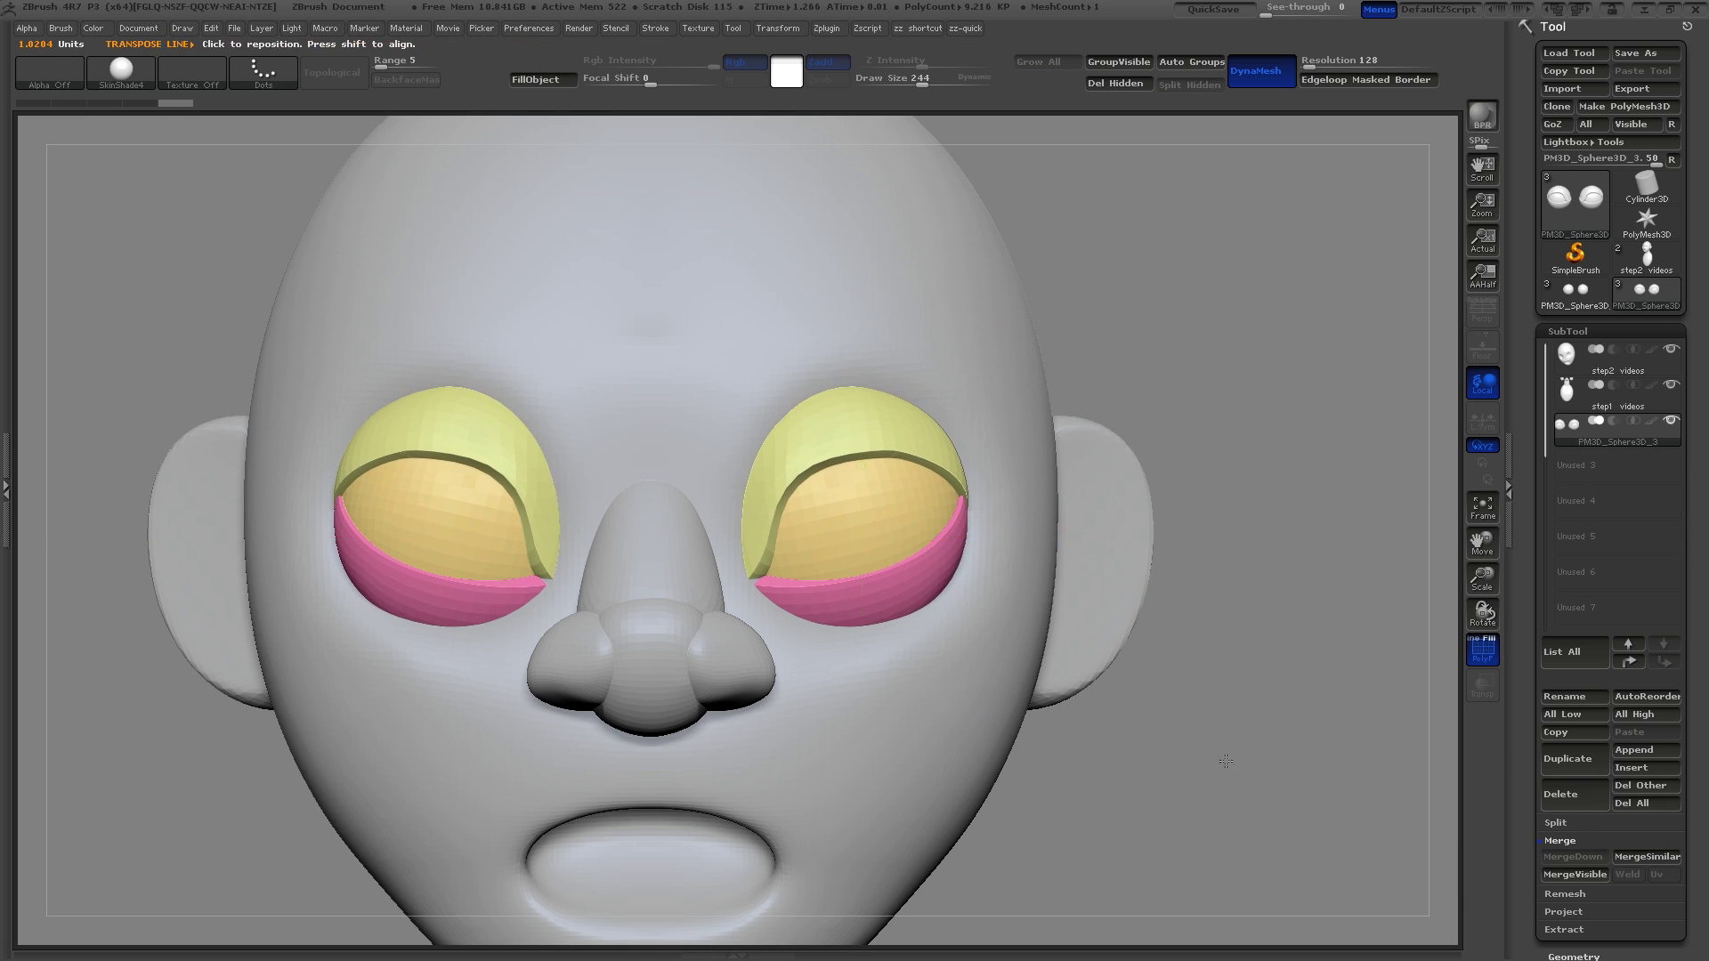
alt+drag(1228, 751, 1220, 681)
drag(1219, 680, 1189, 665)
key(q)
mouse_move(1213, 541)
alt+mouse_down()
mouse_move(1232, 652)
mouse_move(1213, 656)
alt+mouse_up()
key(s)
mouse_move(1300, 527)
alt+mouse_down()
mouse_move(1242, 504)
mouse_move(1263, 510)
alt+mouse_up()
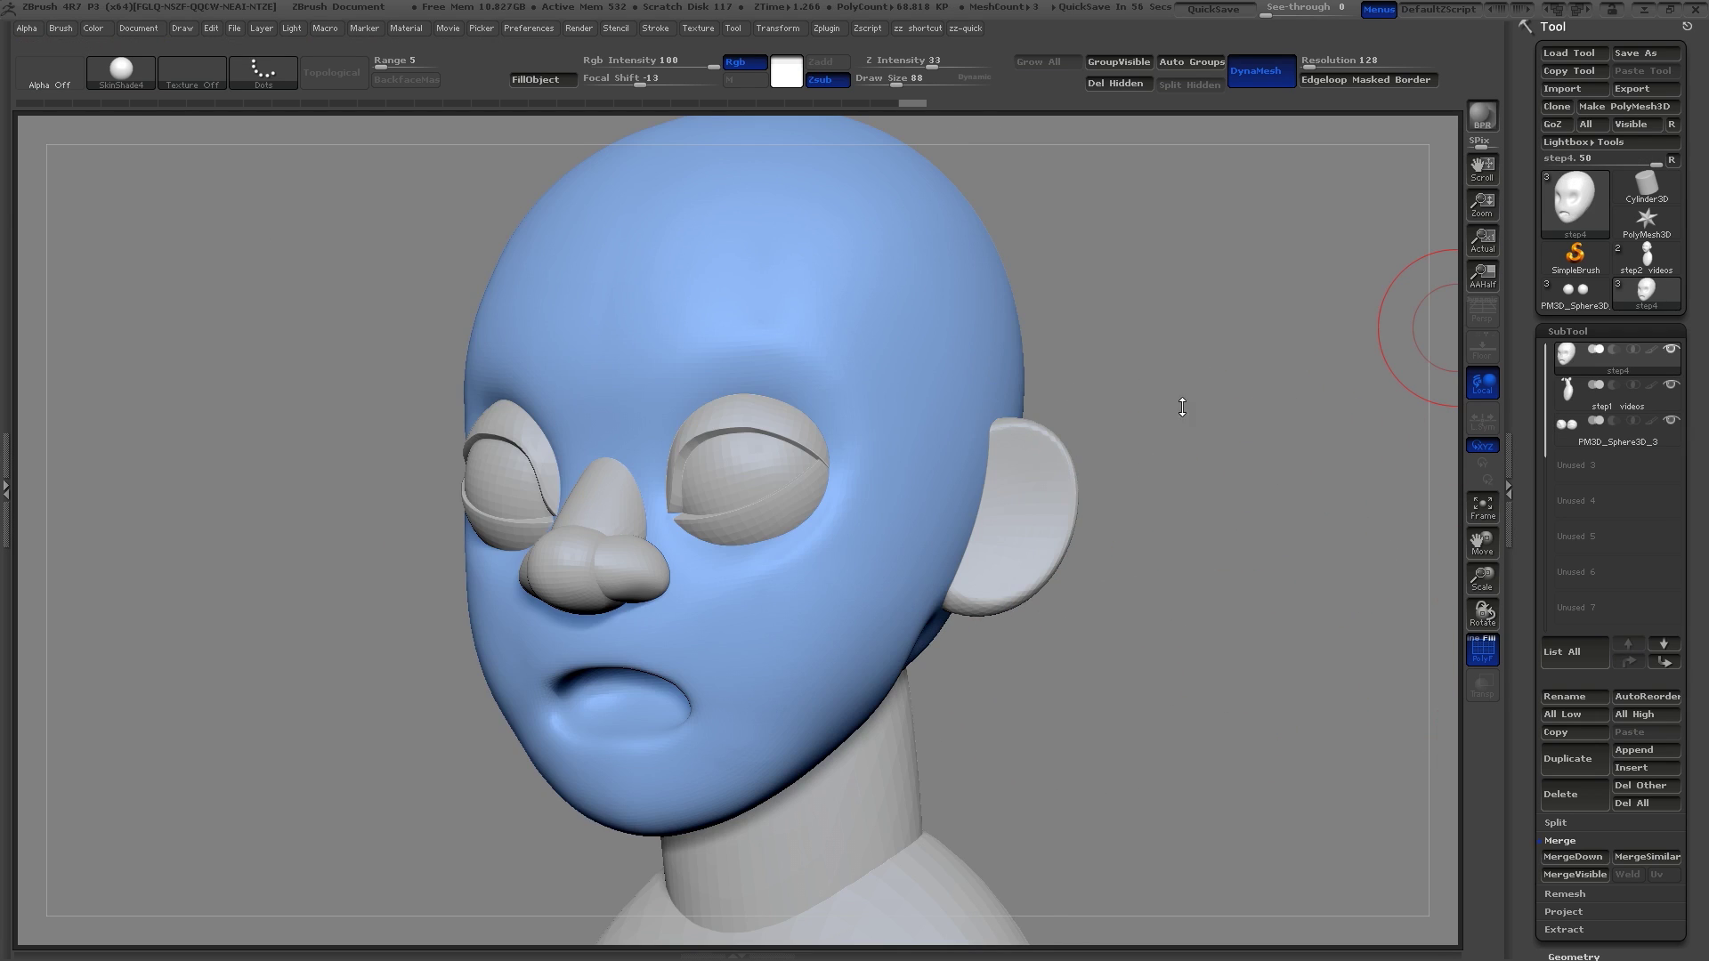
Isolate the eyeball polygroup in the merged eyes subtool and split the eyeballs from the eyelids into separate subtools
drag(1179, 406, 1222, 409)
key(s)
drag(1222, 409, 1213, 408)
alt+click(759, 495)
ctrl+shift+click(752, 490)
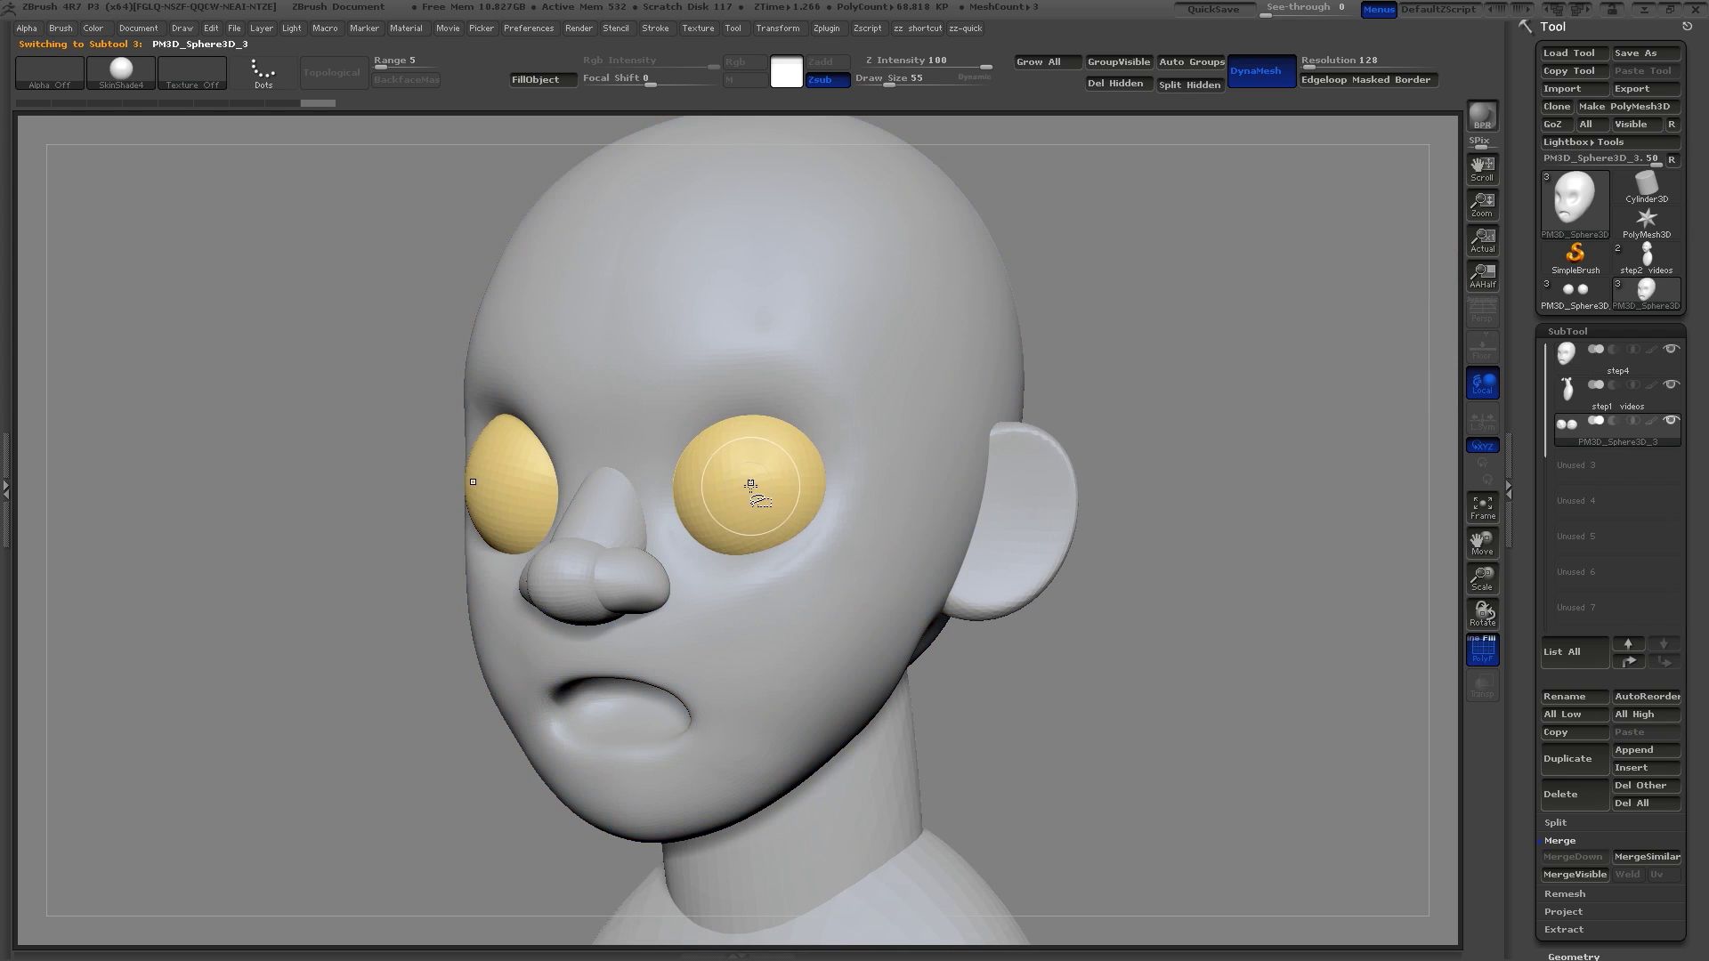
ctrl+shift+click(1215, 341)
click(1177, 82)
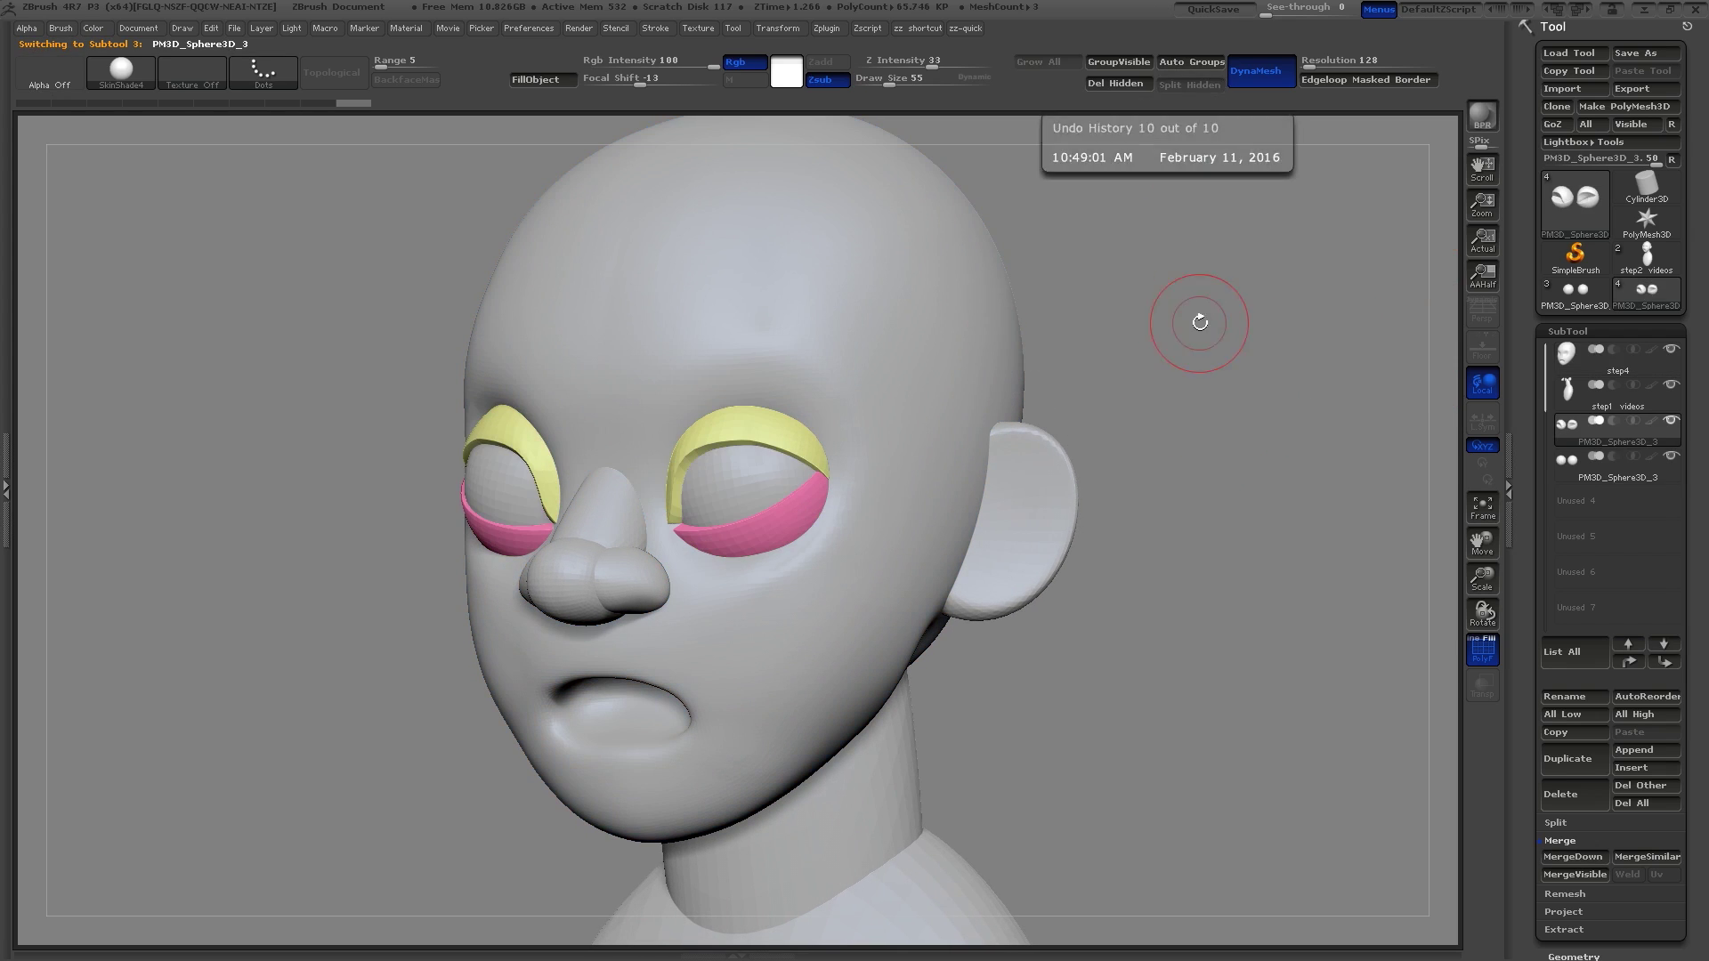
Merge the head subtool down with the body and the eyelids, leaving the eyeballs separate
drag(1201, 350, 1485, 351)
click(1631, 366)
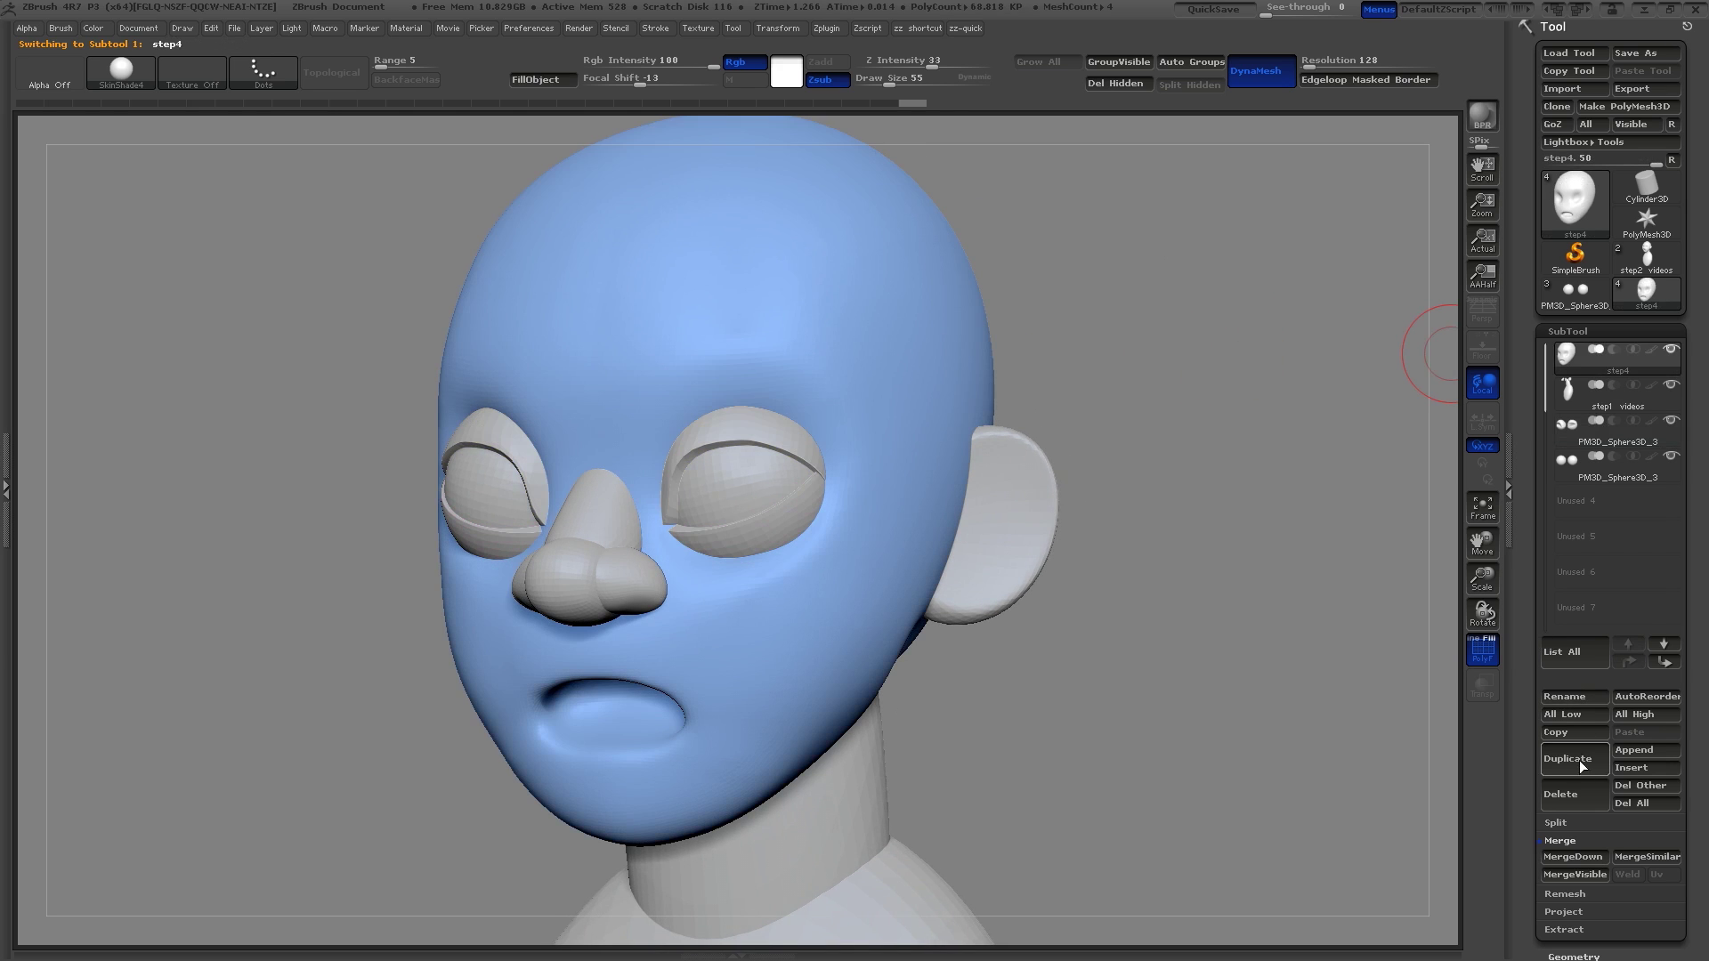
click(1574, 857)
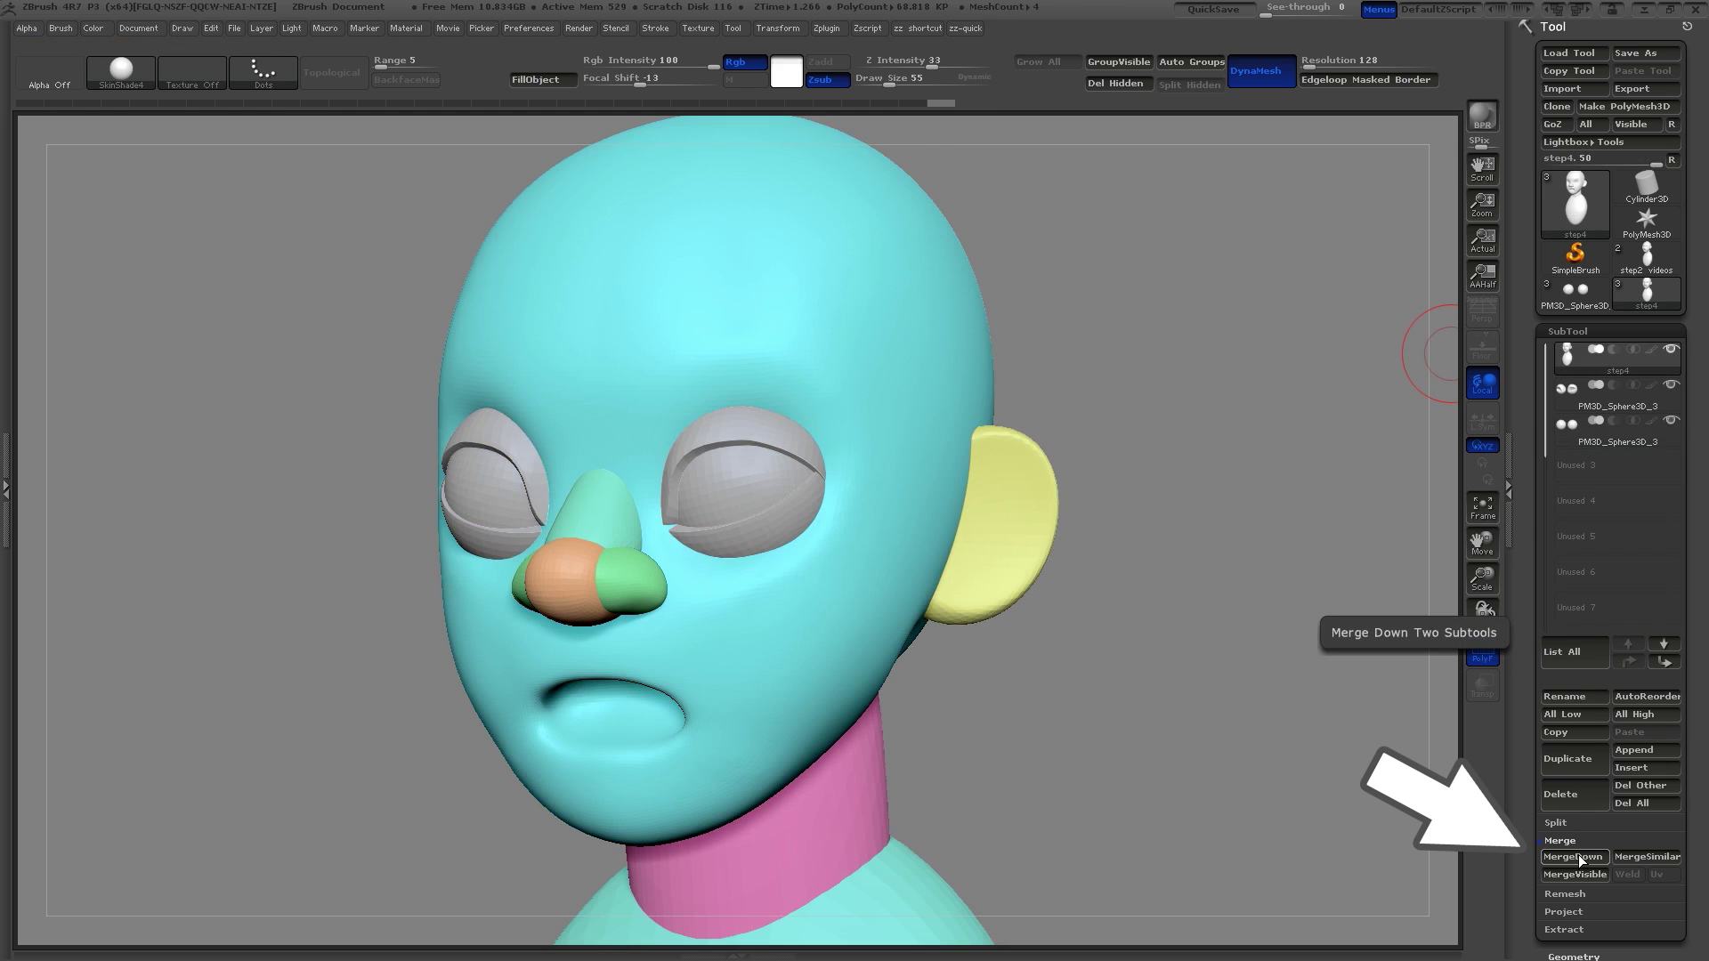
click(1574, 856)
Reshape the ears with the Move Topological brush, tucking in the lower edges and pulling the upper edges outward
mouse_move(1259, 640)
mouse_down()
mouse_move(1246, 657)
mouse_move(1214, 633)
mouse_move(1206, 657)
mouse_move(1171, 649)
mouse_up()
key(s)
drag(1072, 629, 1093, 644)
key(b)
key(m)
key(t)
key(s)
mouse_move(974, 605)
mouse_down()
mouse_move(989, 602)
mouse_move(931, 580)
mouse_up()
drag(977, 465, 990, 441)
key(s)
drag(1006, 502, 1021, 504)
Adjust the mouth area with small Move Topological strokes at a changed brush size
drag(1132, 564, 1218, 590)
key(s)
drag(702, 696, 709, 695)
drag(689, 712, 673, 701)
Widen the sides of the head with the Move Topological brush, enlarging the draw size to about 402
drag(1205, 638, 1155, 620)
drag(1062, 492, 1101, 492)
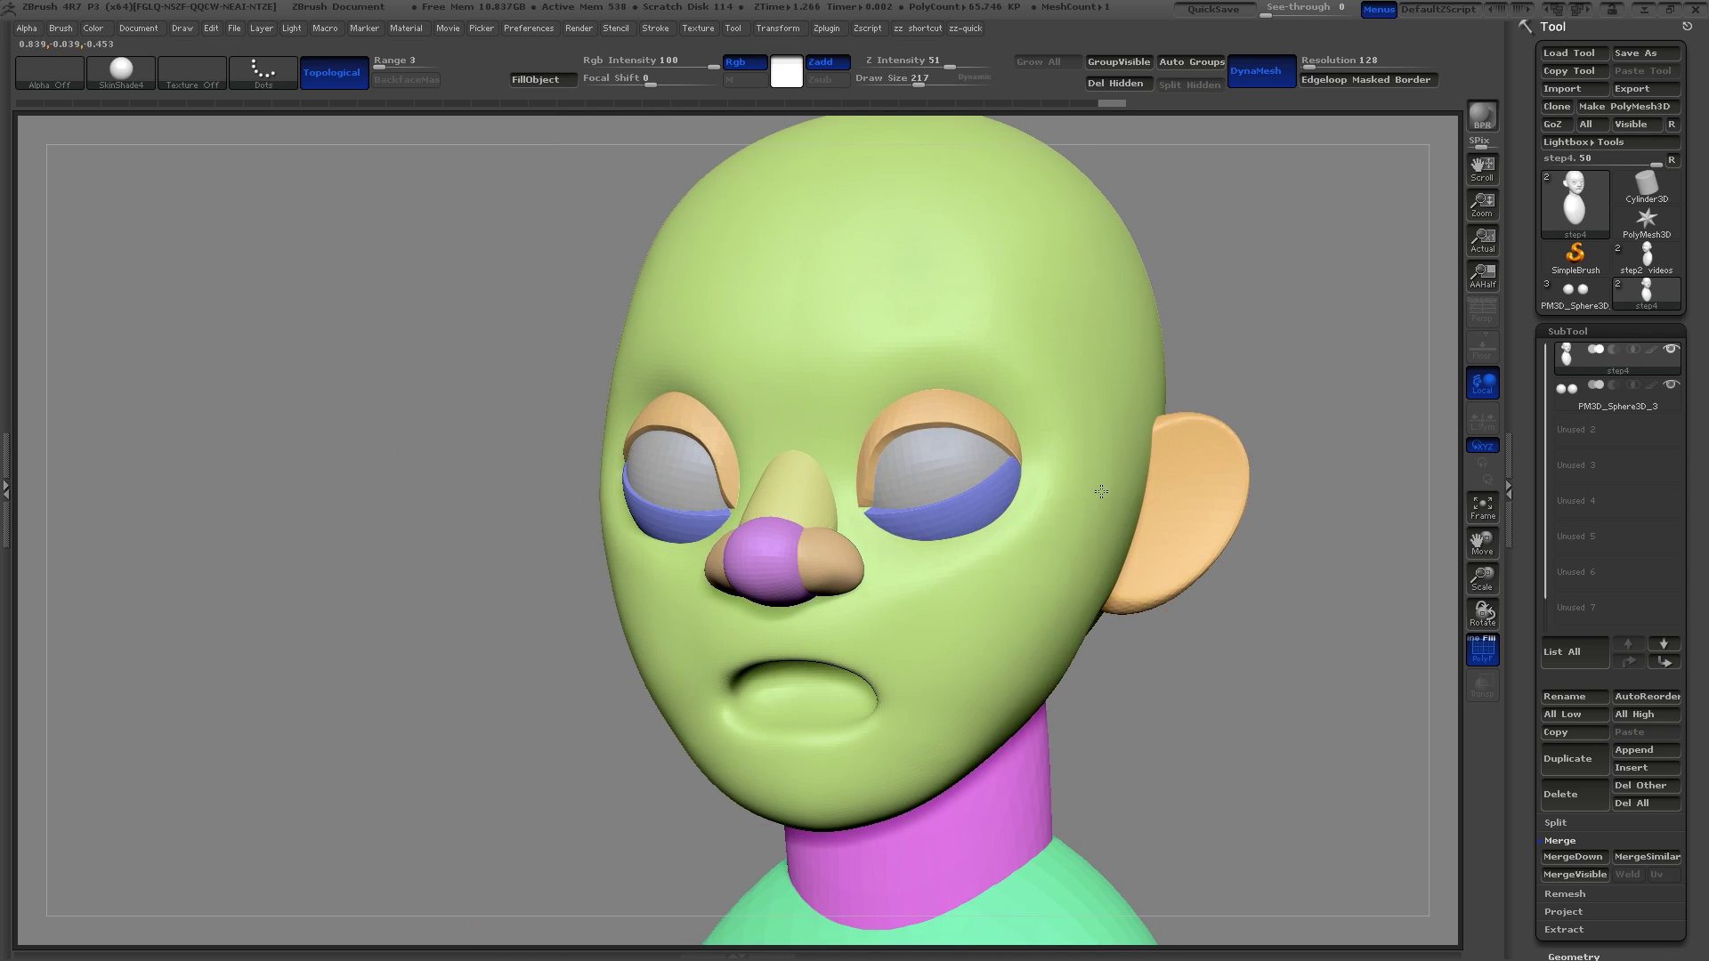
drag(1106, 404, 1115, 401)
drag(1344, 369, 1276, 498)
key(s)
drag(1080, 386, 1100, 387)
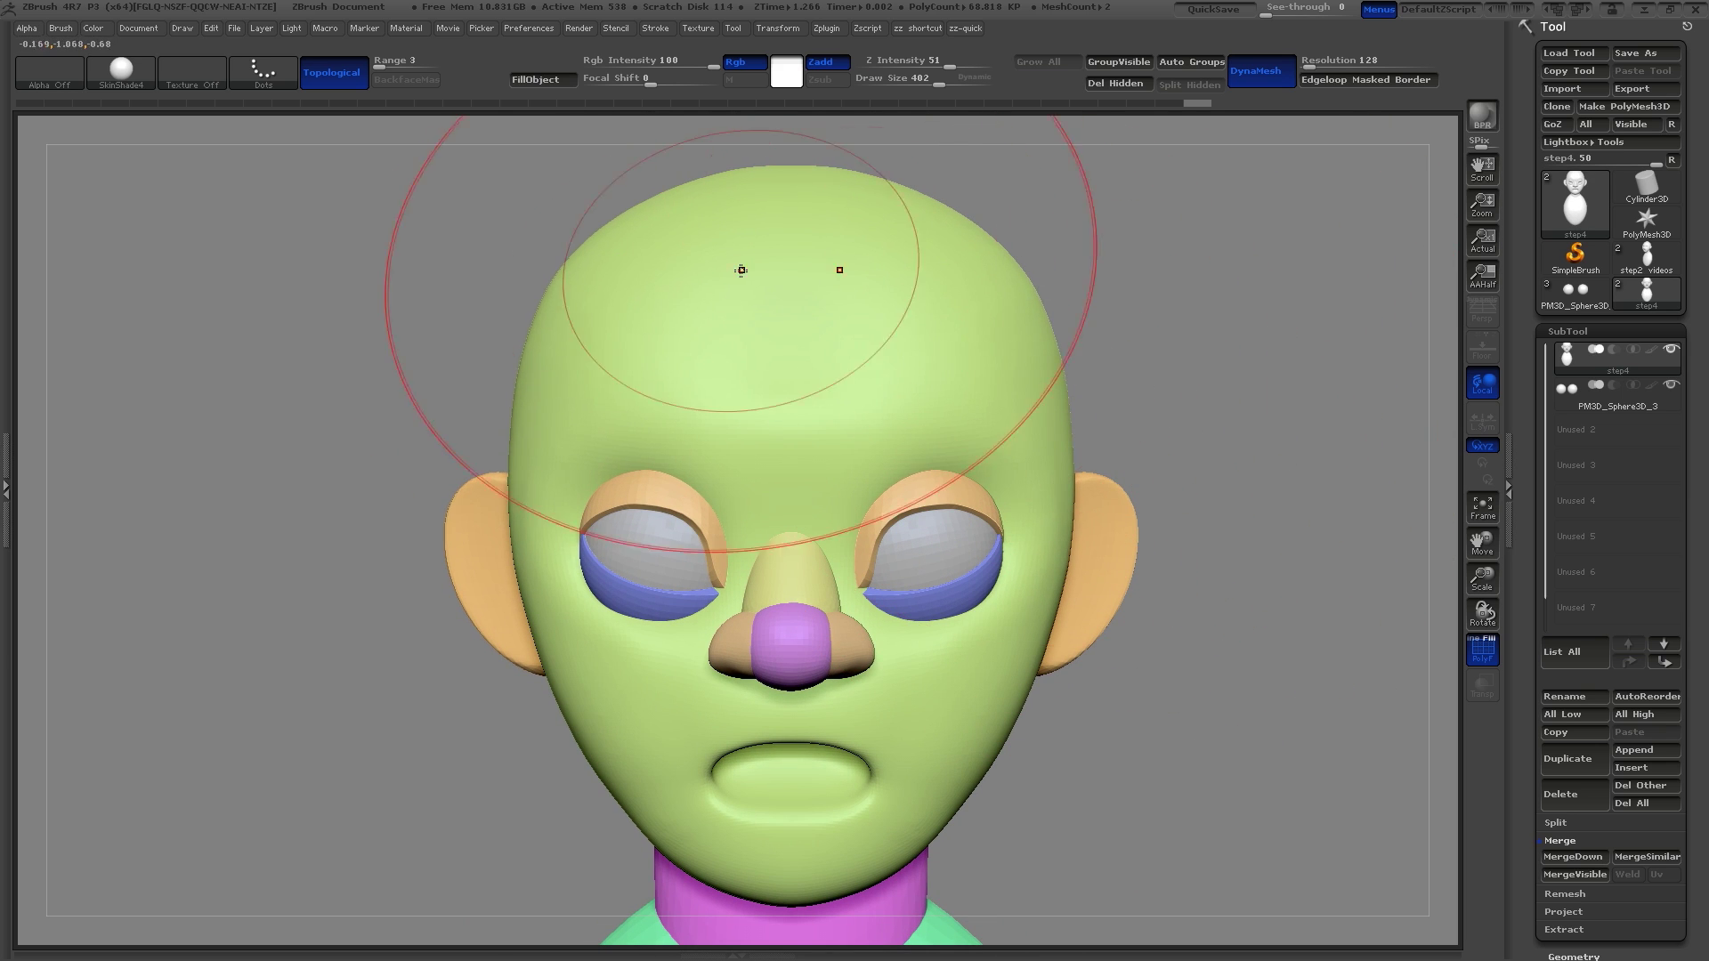
Reshape the jaw and pull the upper lip area forward in profile, using Move Topological with draw size 272
mouse_move(1305, 477)
mouse_down()
mouse_move(1251, 370)
mouse_move(1201, 531)
mouse_move(1234, 453)
mouse_up()
mouse_move(1255, 570)
mouse_down()
mouse_move(1183, 595)
mouse_move(1308, 603)
mouse_up()
key(s)
mouse_move(634, 791)
mouse_down()
mouse_move(671, 826)
mouse_move(642, 807)
mouse_up()
key(s)
drag(527, 680, 502, 682)
drag(536, 668, 520, 665)
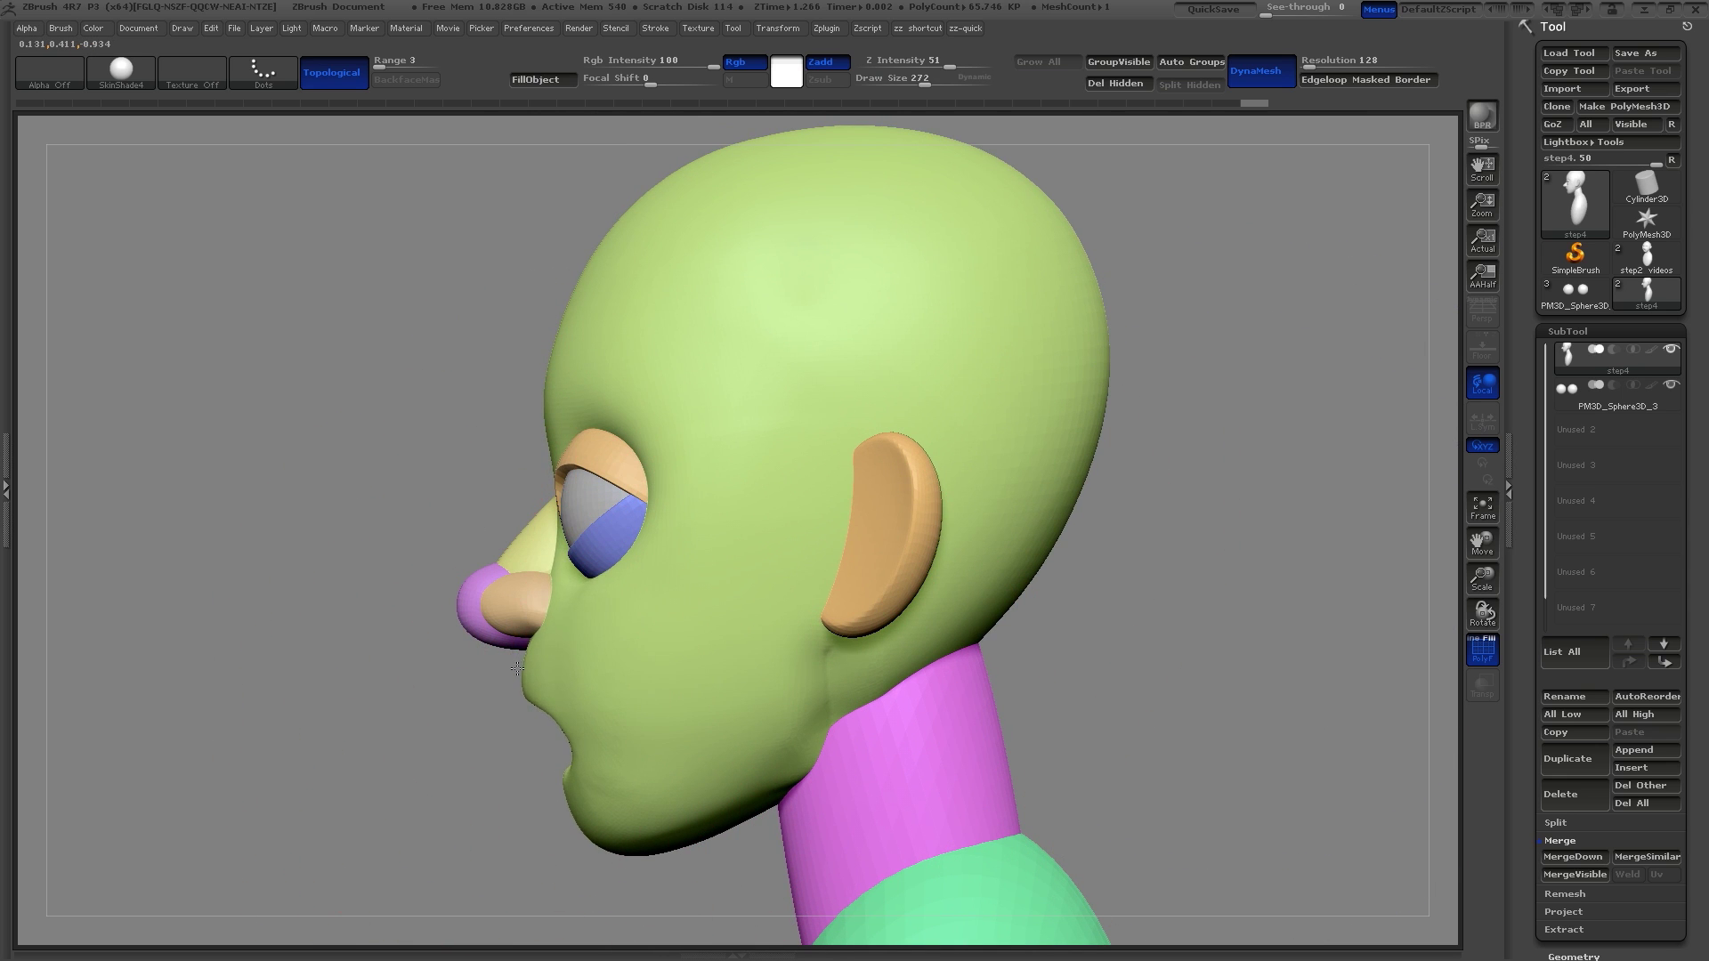
Insert a sphere at each shoulder of the torso with a mesh insert brush and symmetry
mouse_move(1148, 570)
mouse_down()
mouse_move(1347, 584)
mouse_move(1249, 607)
mouse_move(1282, 596)
mouse_move(1087, 720)
mouse_move(1032, 734)
mouse_move(1076, 650)
mouse_move(1133, 686)
mouse_up()
key(b)
key(i)
click(888, 741)
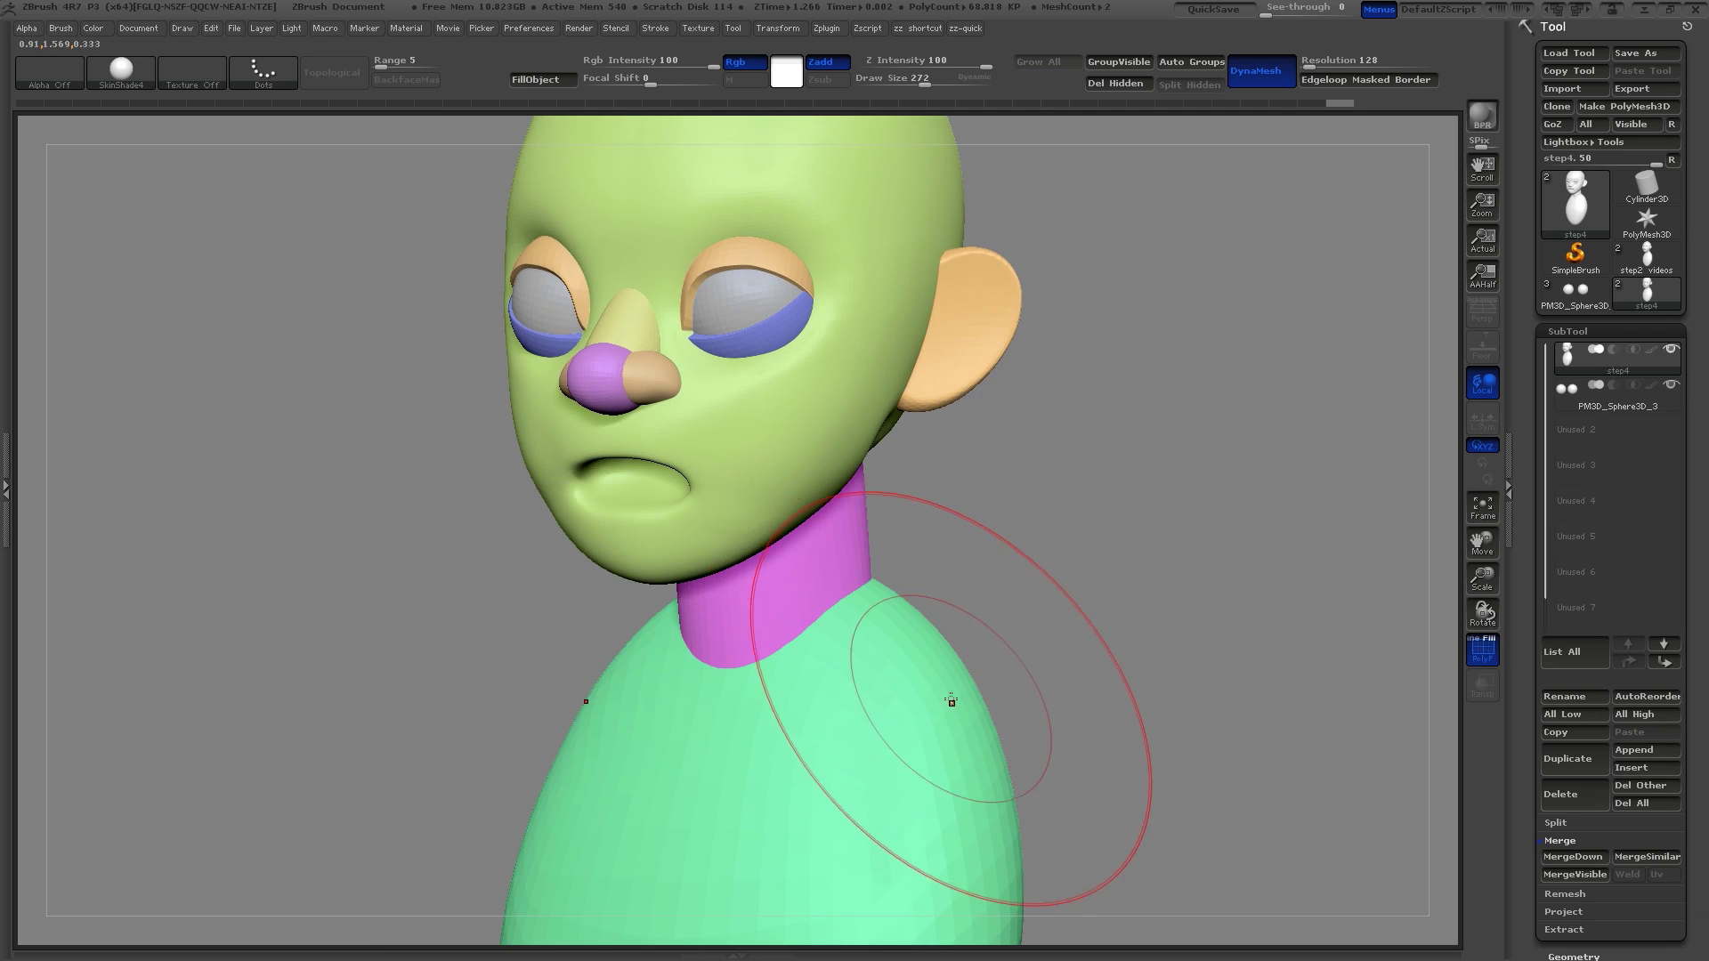
drag(956, 705, 961, 592)
mouse_move(1108, 602)
shift+mouse_down()
mouse_move(1015, 640)
mouse_move(1064, 671)
shift+mouse_up()
Push the upper inner parts of the shoulder spheres toward the neck with the Move brush at size 198
key(s)
key(b)
key(m)
key(v)
drag(1184, 620, 1293, 623)
key(s)
mouse_move(881, 653)
mouse_down()
mouse_move(857, 652)
mouse_move(825, 609)
mouse_up()
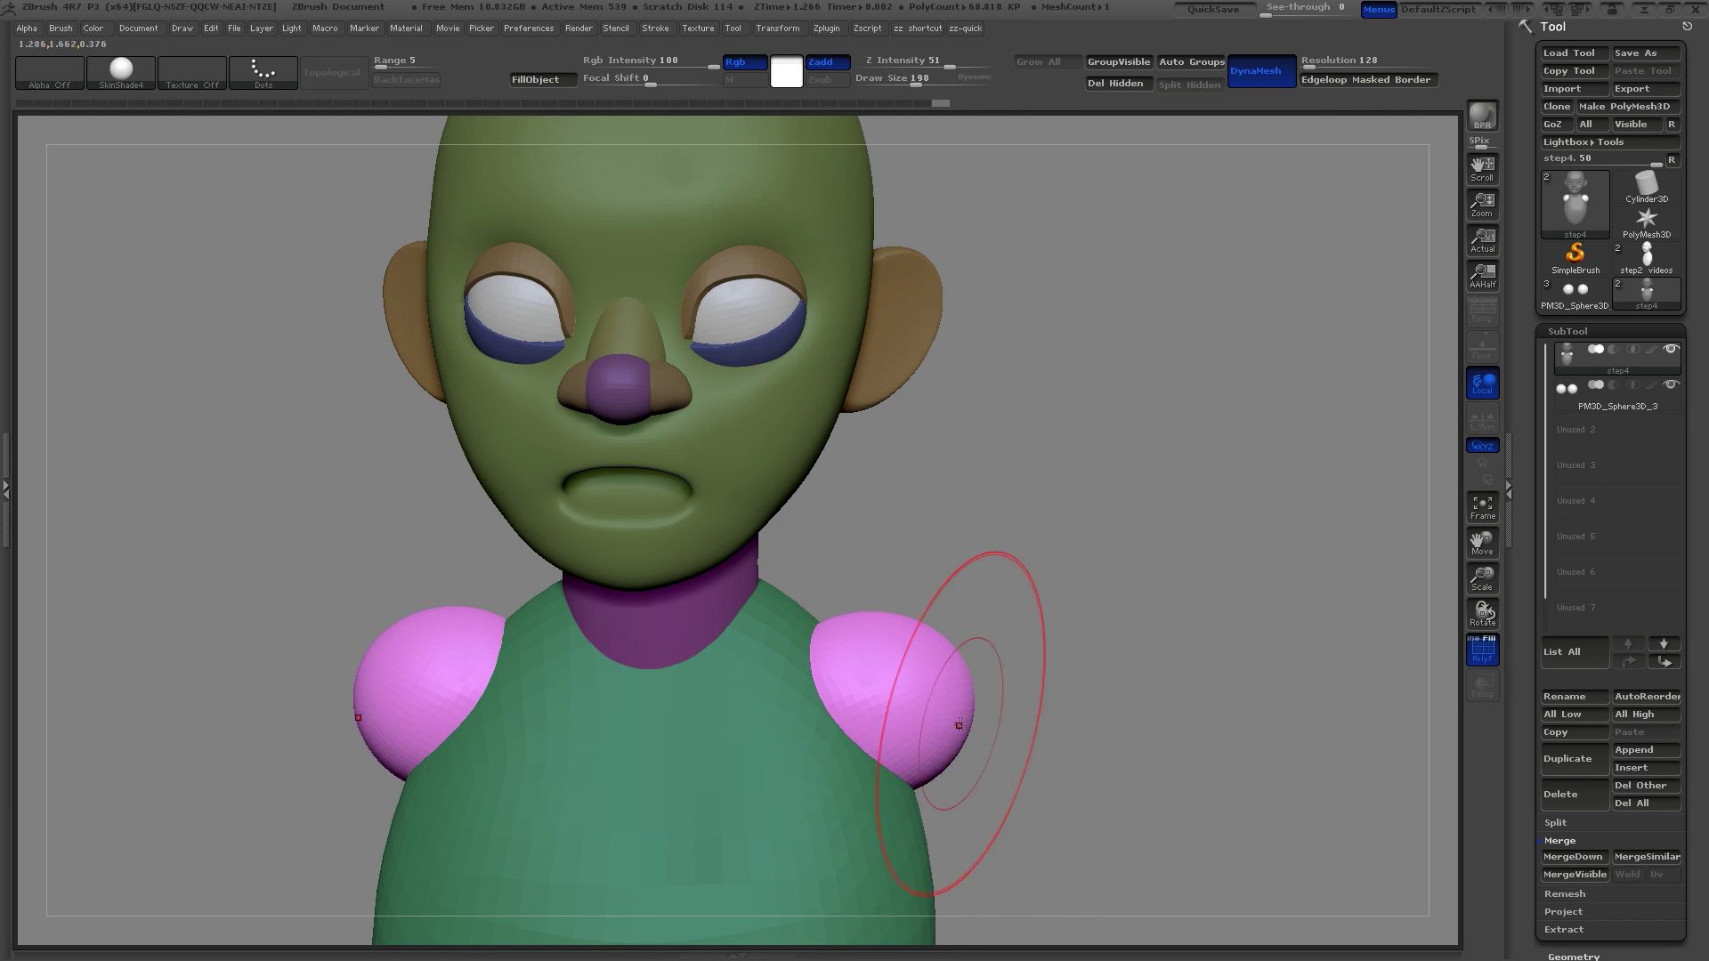
Reshape the outer sides and undersides of the shoulder spheres with the Move brush at varied sizes
mouse_move(958, 758)
mouse_down()
mouse_move(955, 788)
mouse_move(972, 744)
mouse_move(1049, 778)
mouse_up()
key(s)
drag(935, 824, 883, 791)
mouse_move(997, 676)
mouse_down()
mouse_move(1136, 611)
mouse_move(1088, 574)
mouse_up()
key(s)
mouse_move(1103, 574)
mouse_down()
mouse_move(1171, 579)
mouse_move(1118, 576)
mouse_up()
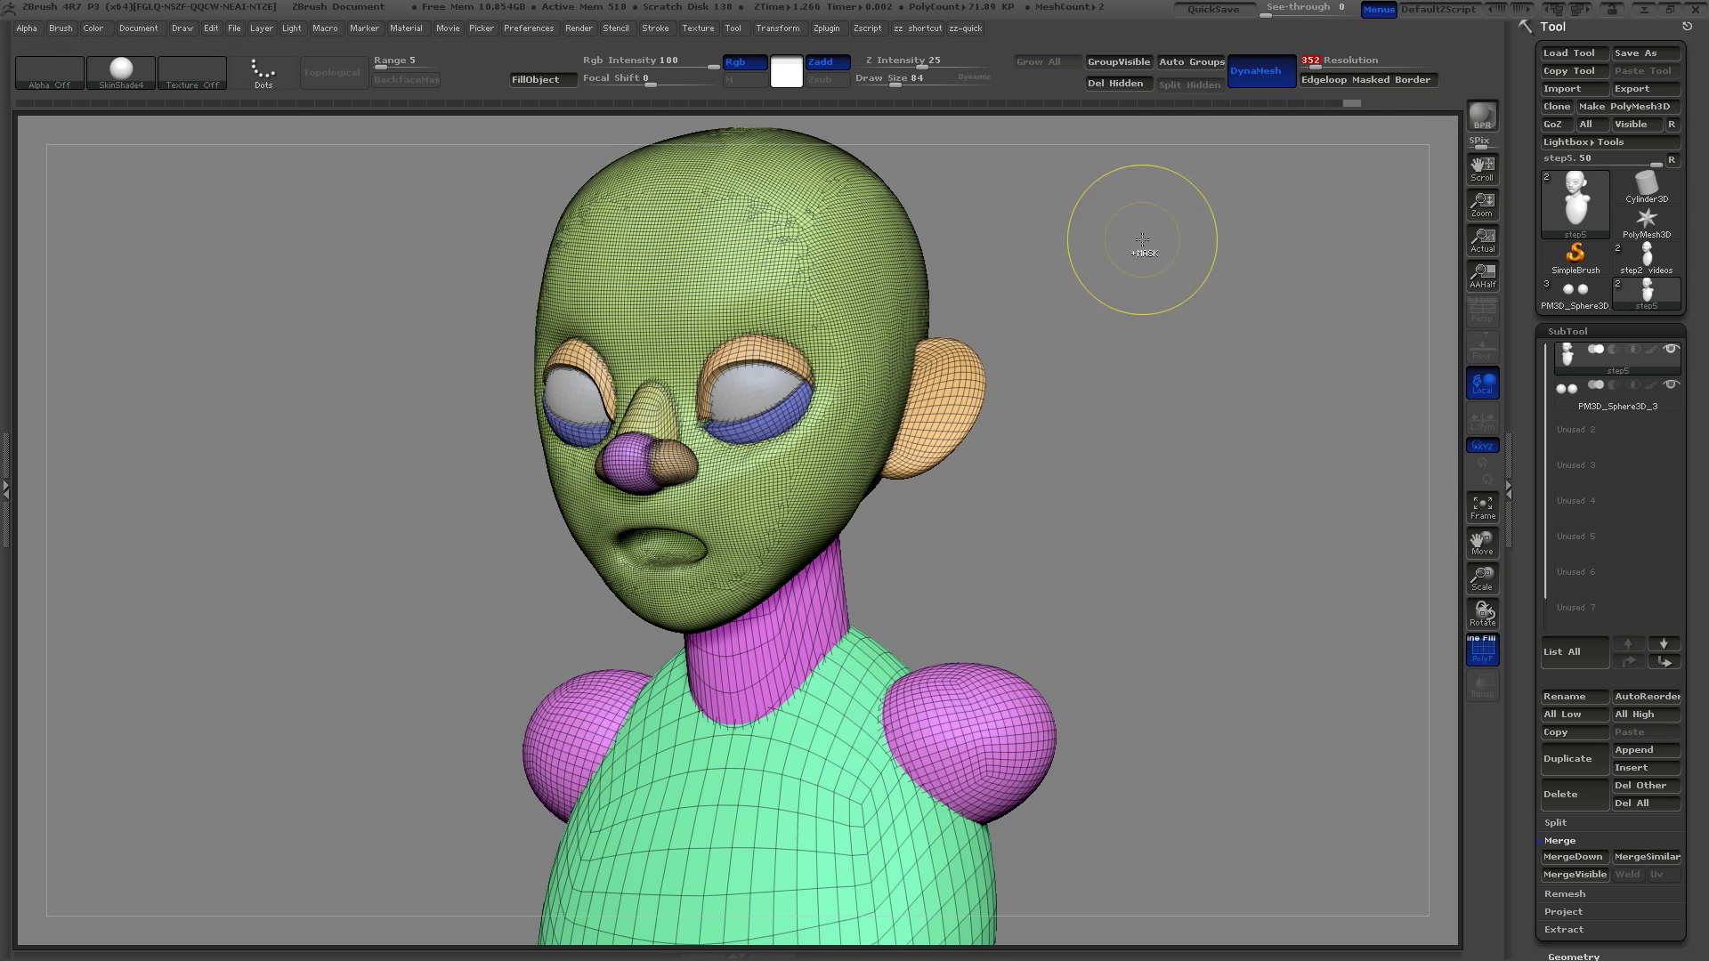
Remesh the merged bust with DynaMesh at resolution 352 and turn off the polyframe display
ctrl+drag(1133, 256, 1297, 772)
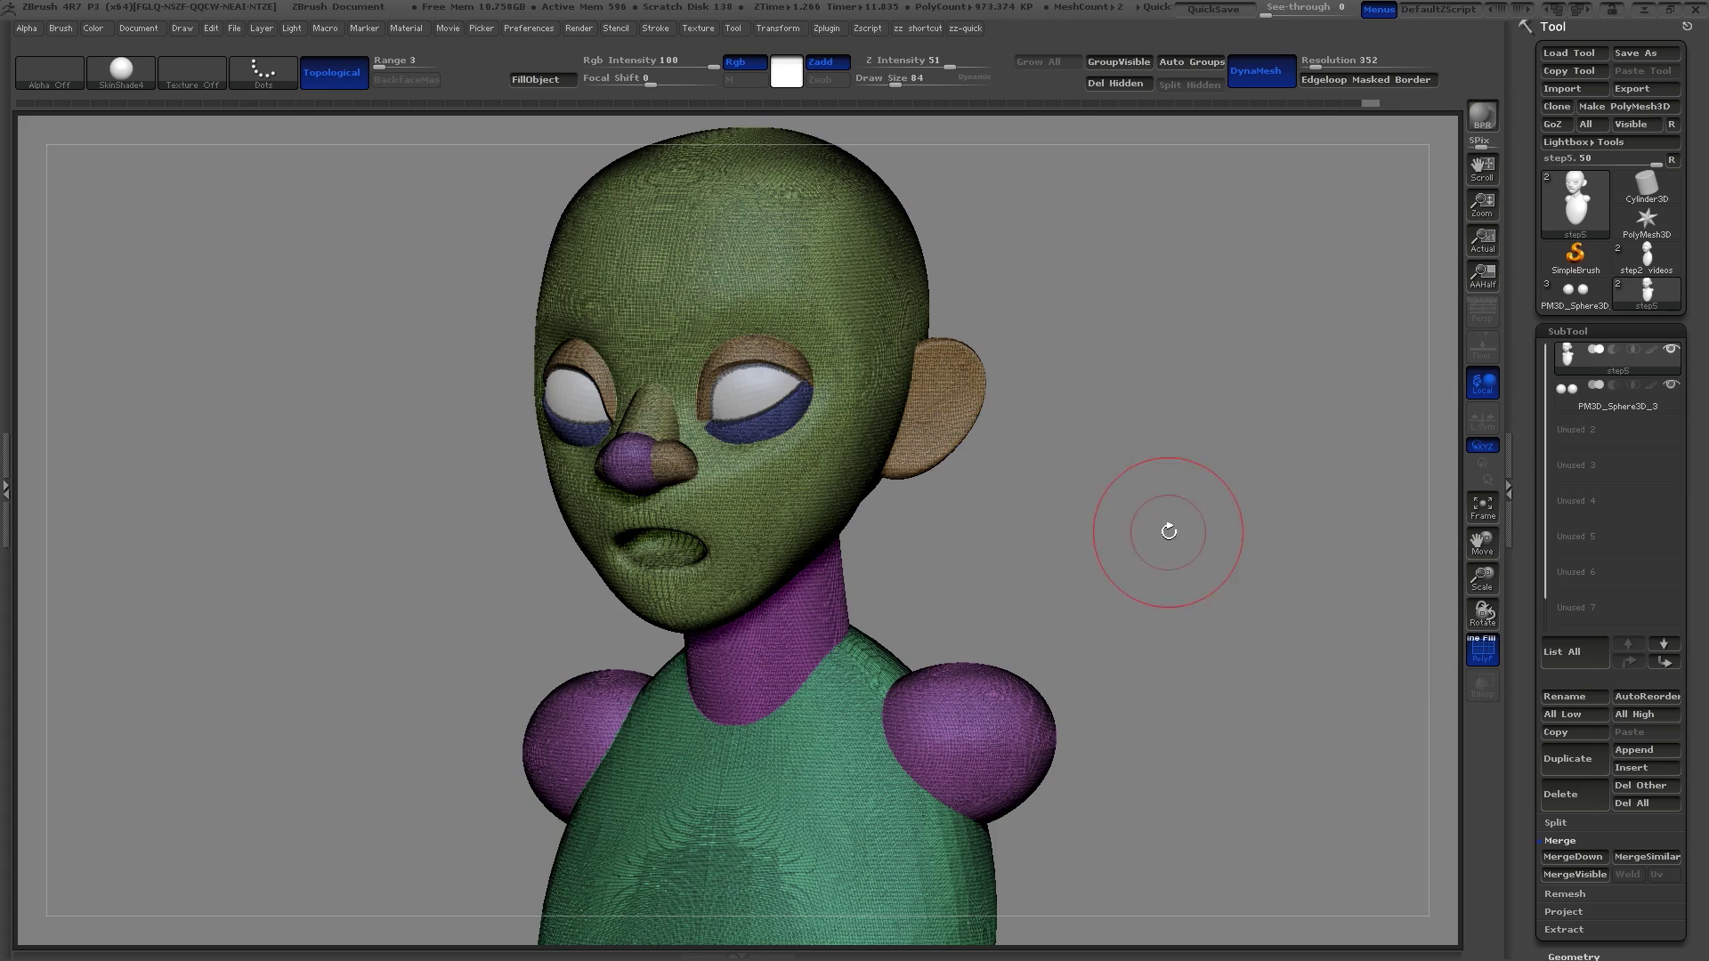
drag(1231, 574, 1276, 596)
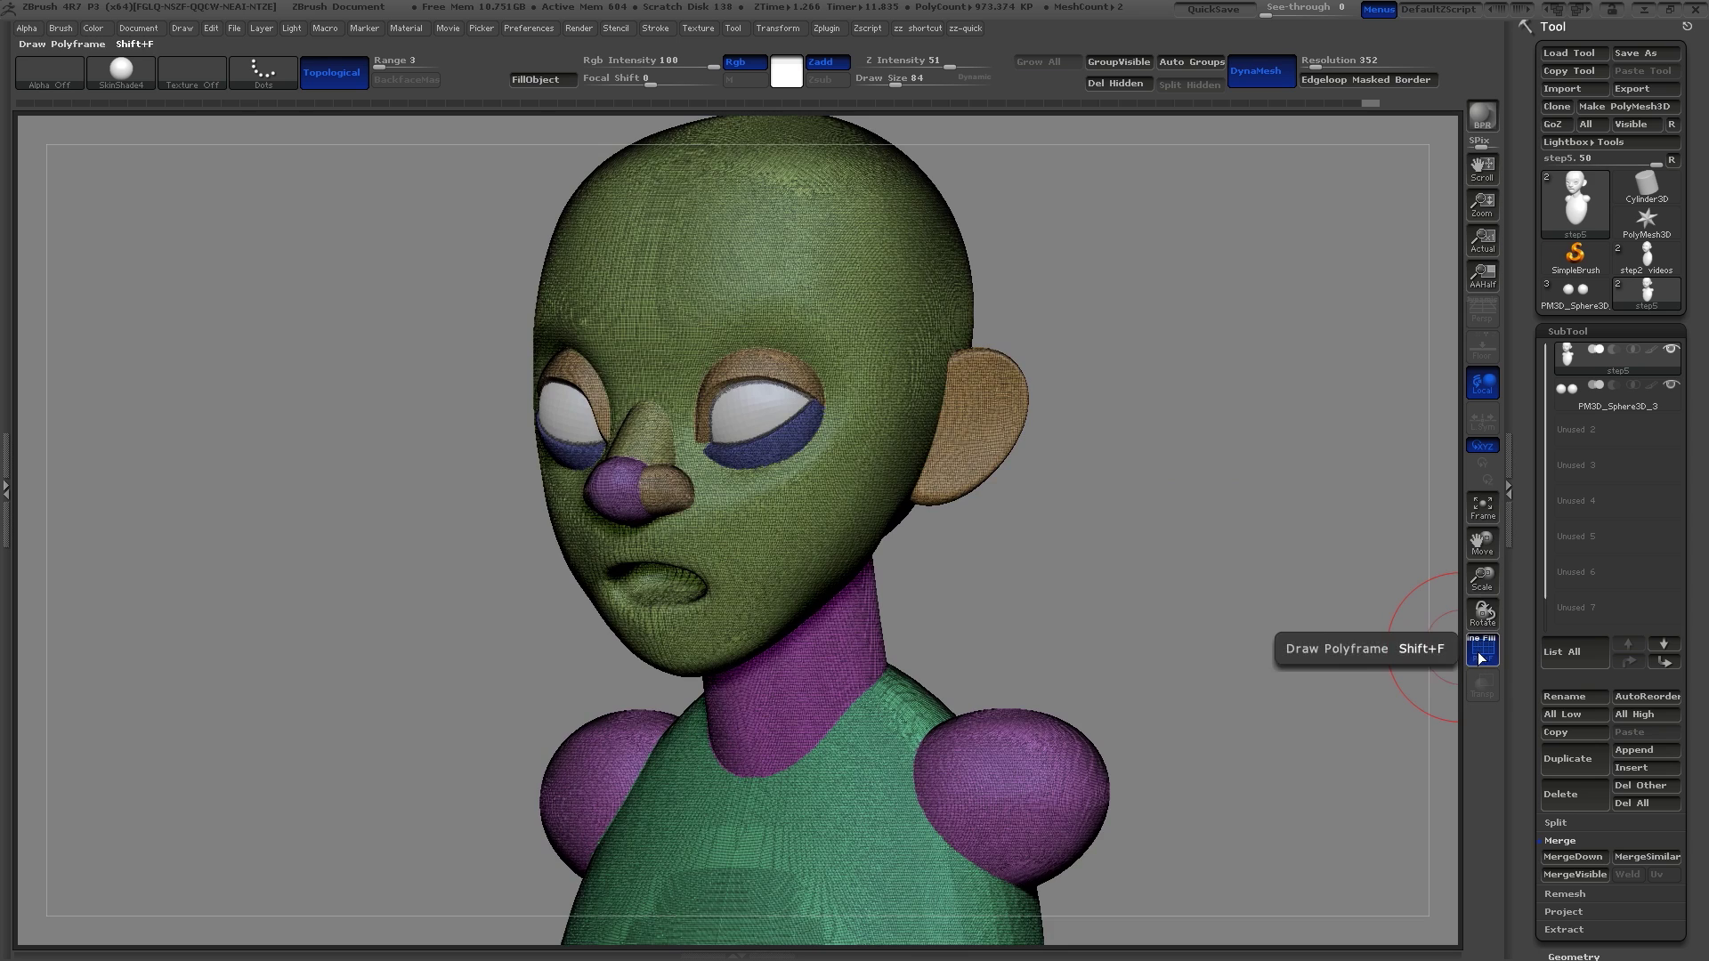
click(1479, 657)
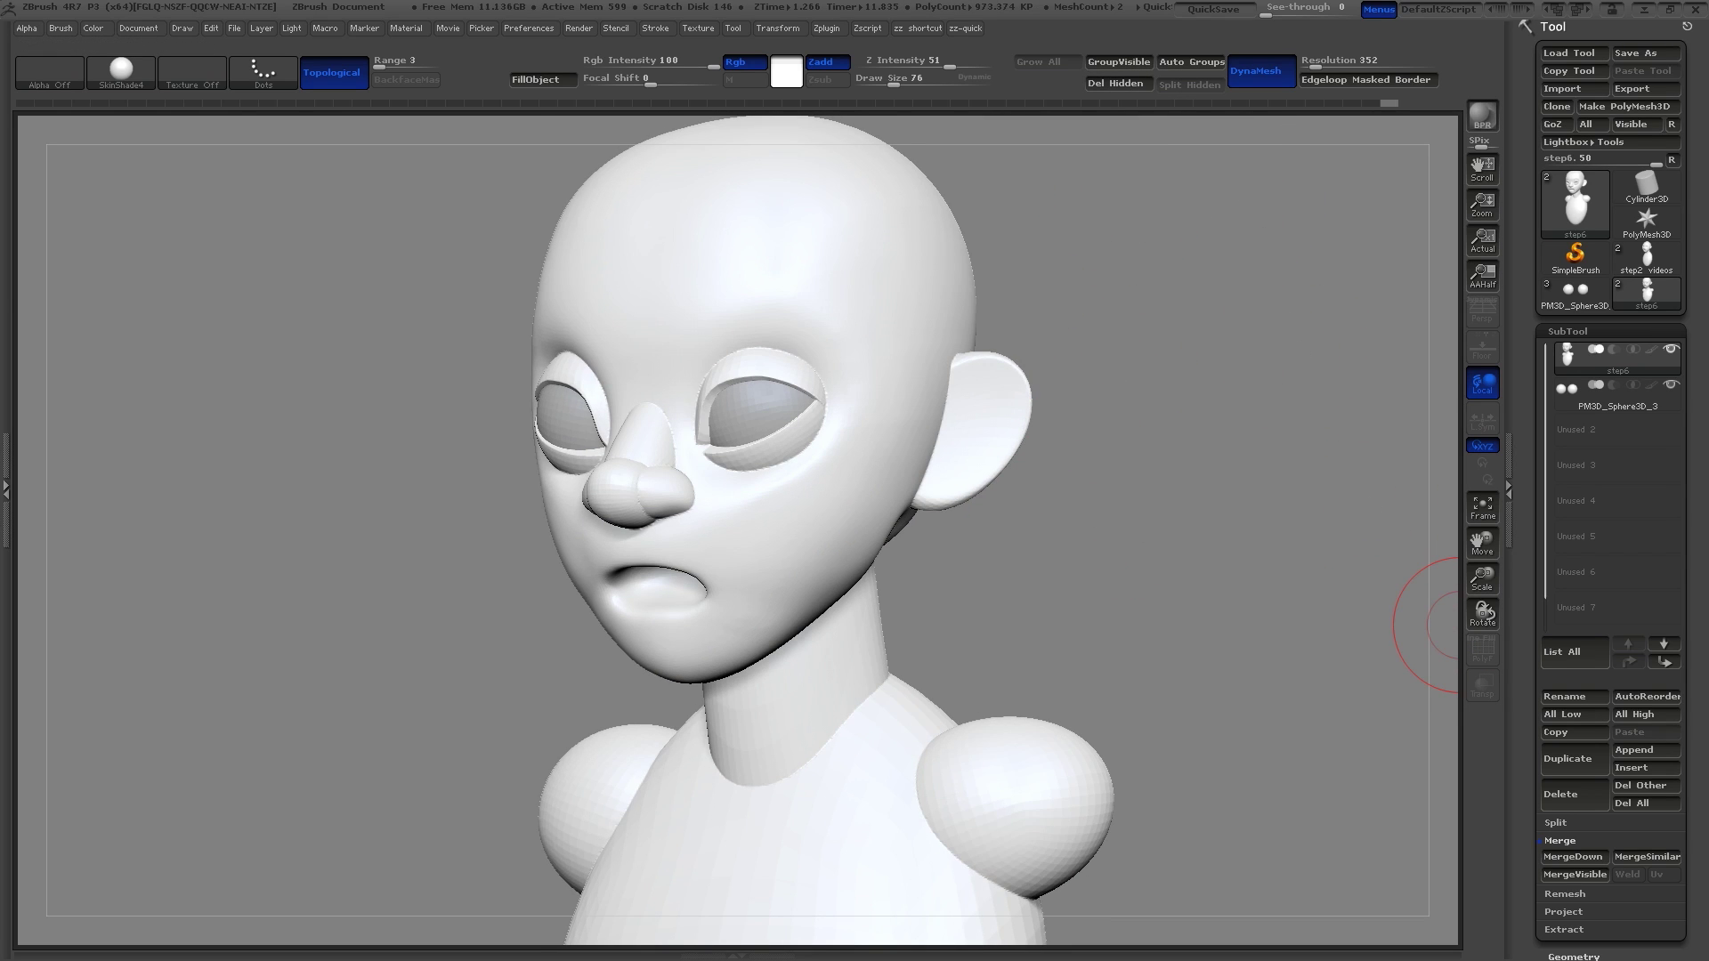
Smooth the seams where the nose parts and eyelids join the face, using draw size 76
mouse_move(1071, 500)
mouse_down()
mouse_move(1083, 493)
mouse_move(1048, 513)
mouse_up()
shift+drag(659, 491, 643, 502)
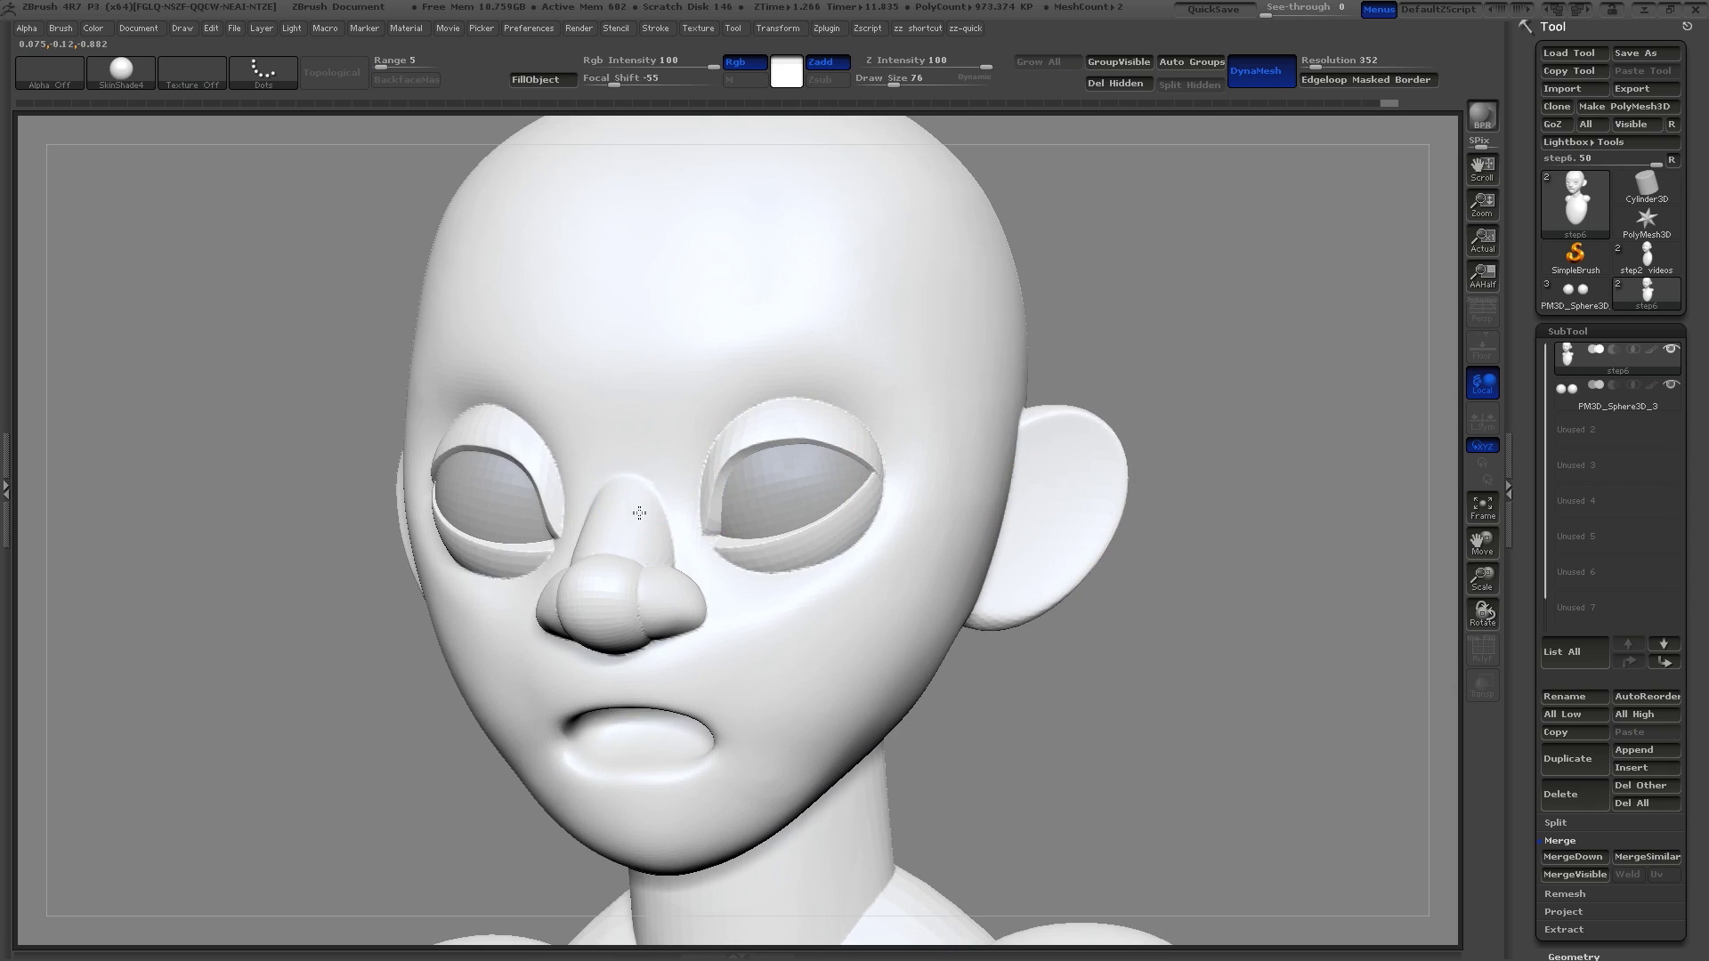
key(shift)
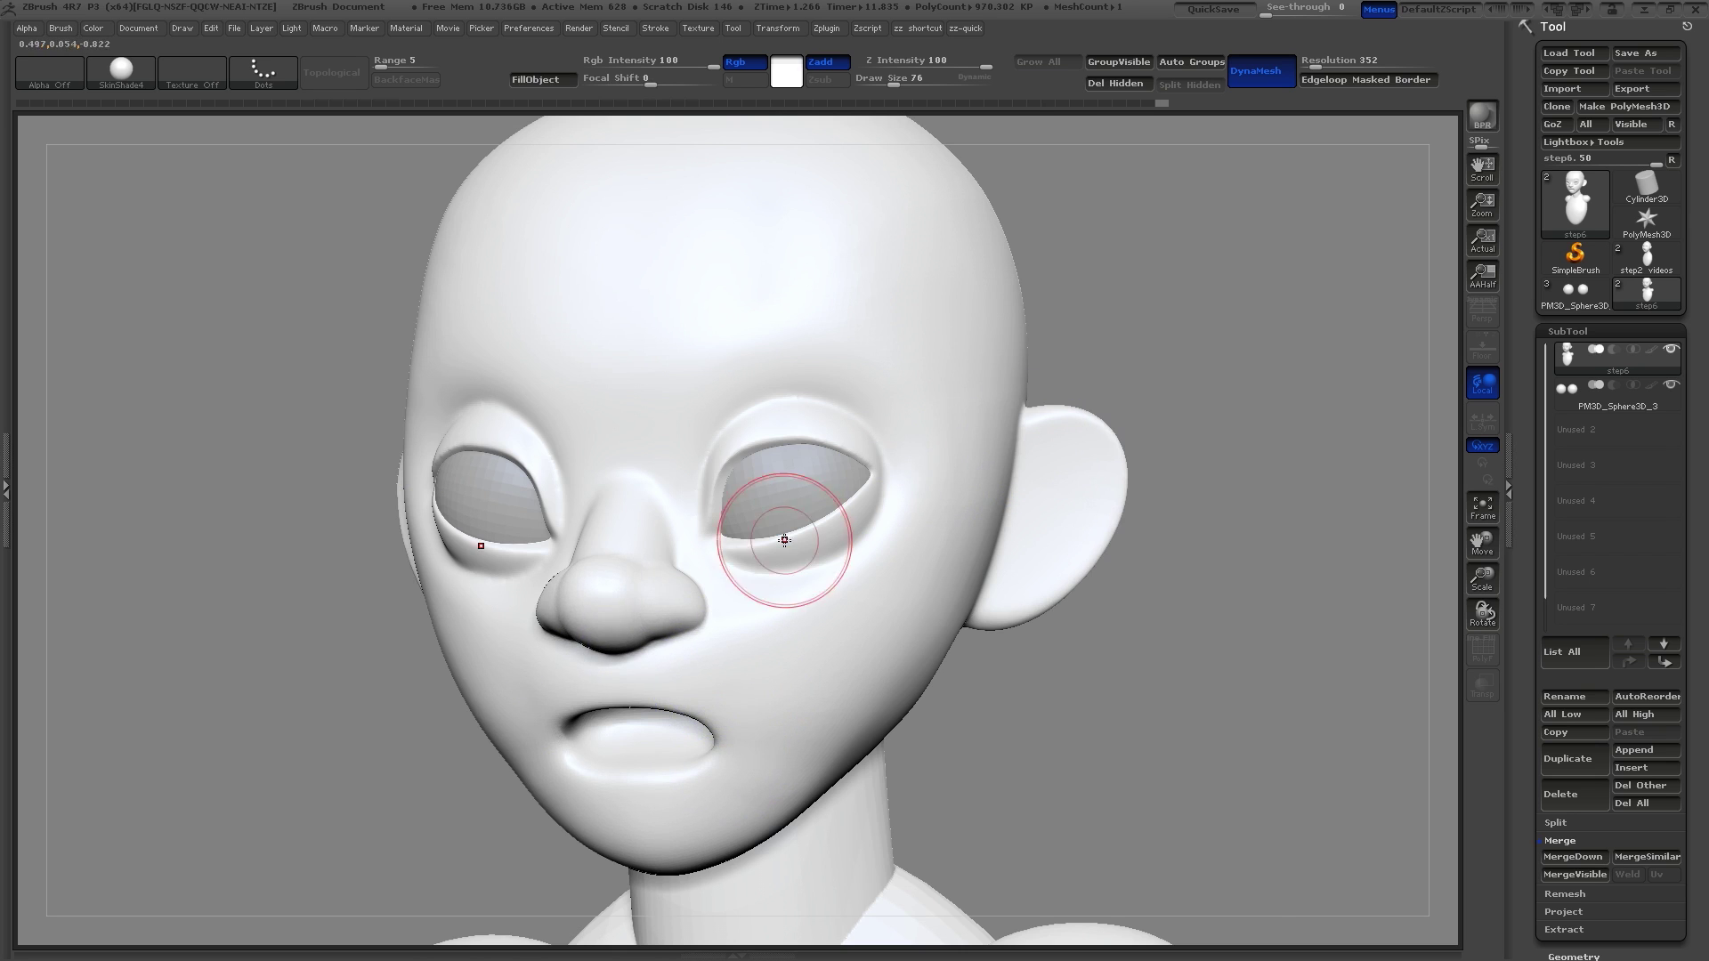
shift+drag(618, 579, 633, 556)
drag(1086, 654, 899, 627)
shift+drag(681, 575, 707, 605)
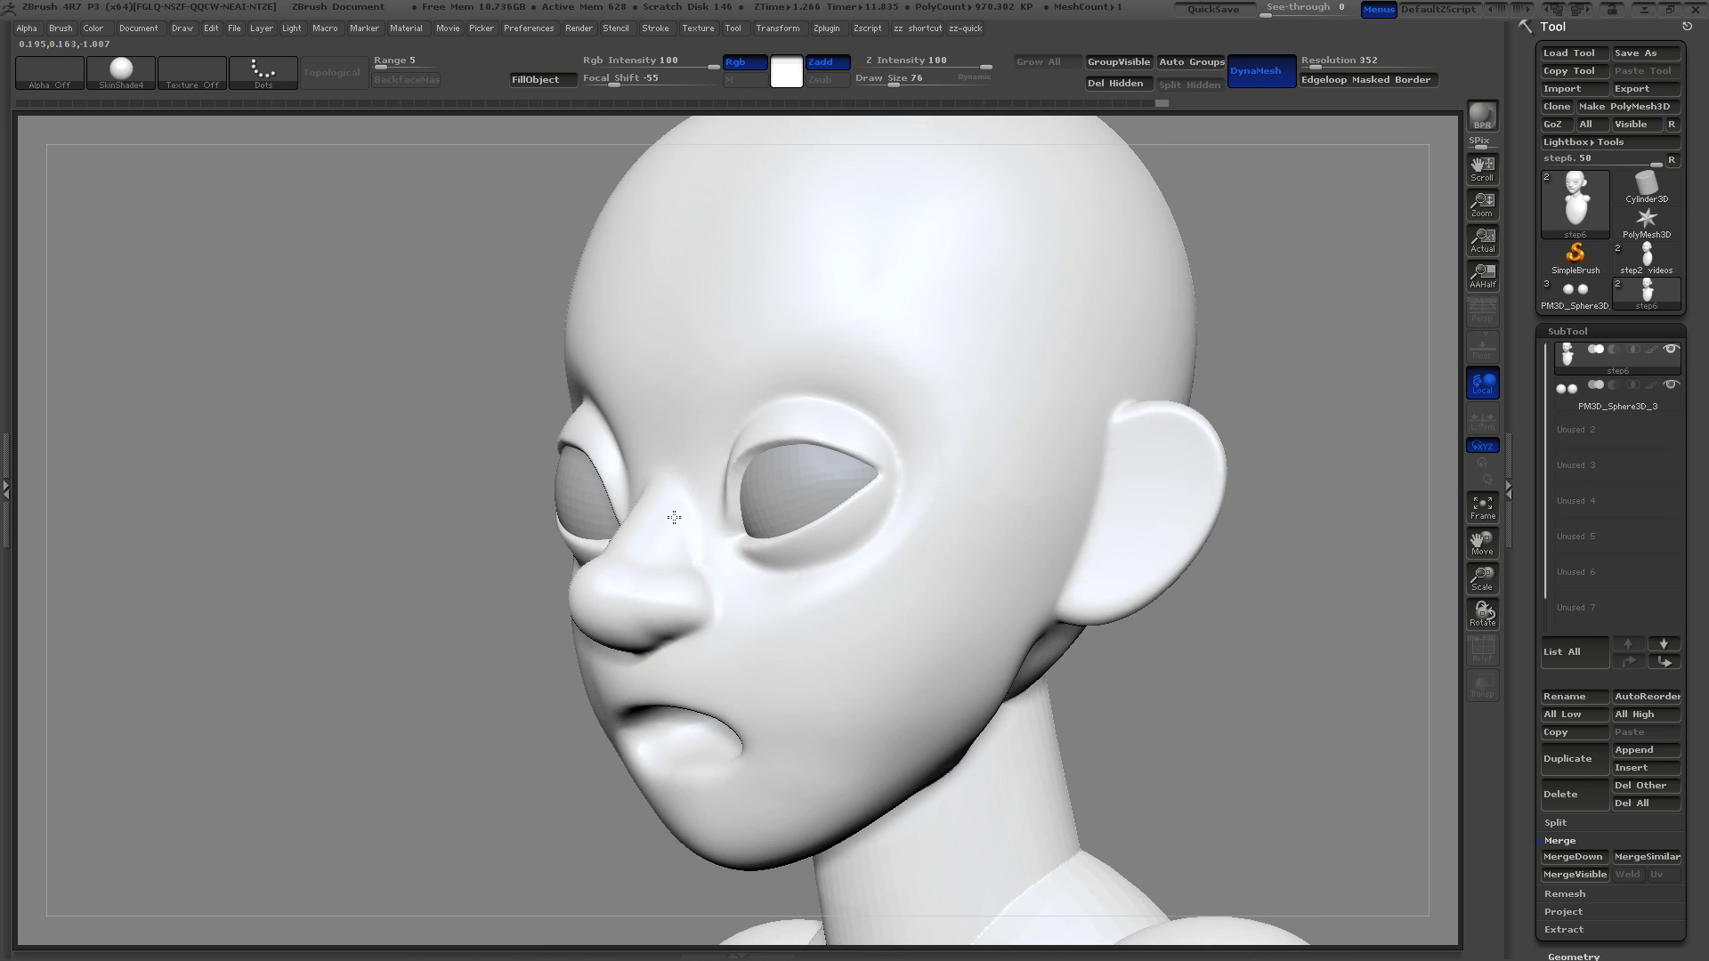
Adjust the outer eye corners and lower lids symmetrically with Move Topological at draw size 76
drag(302, 614, 452, 649)
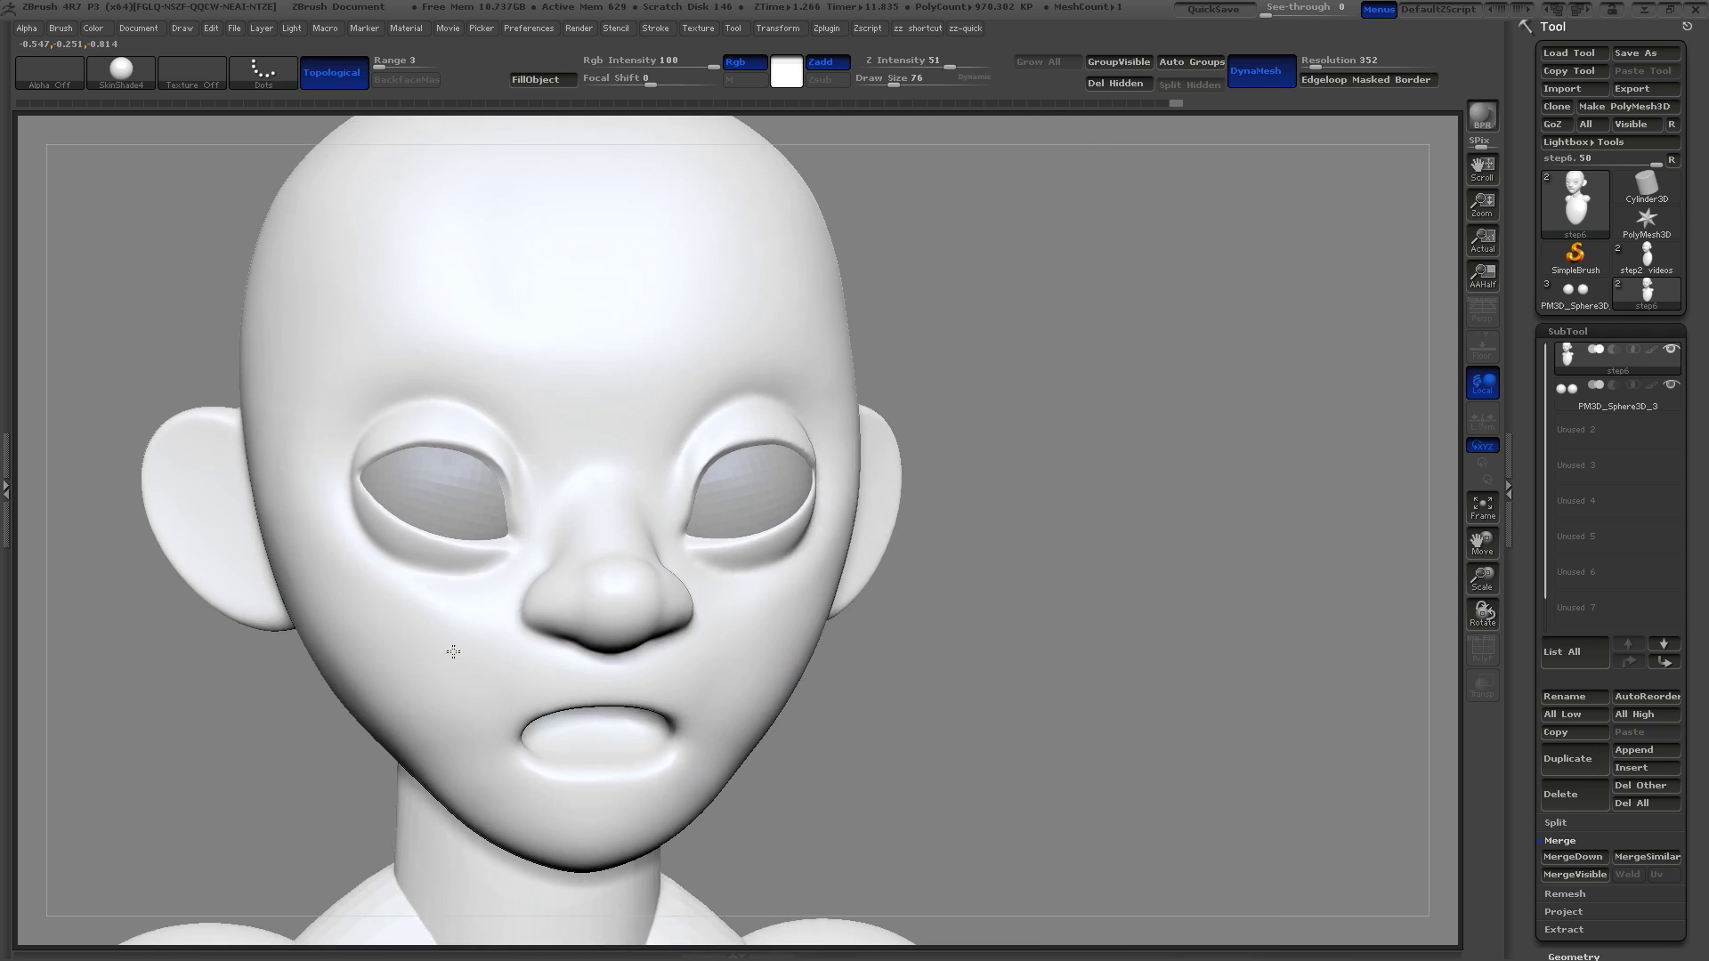
drag(367, 509, 371, 509)
drag(1030, 477, 953, 481)
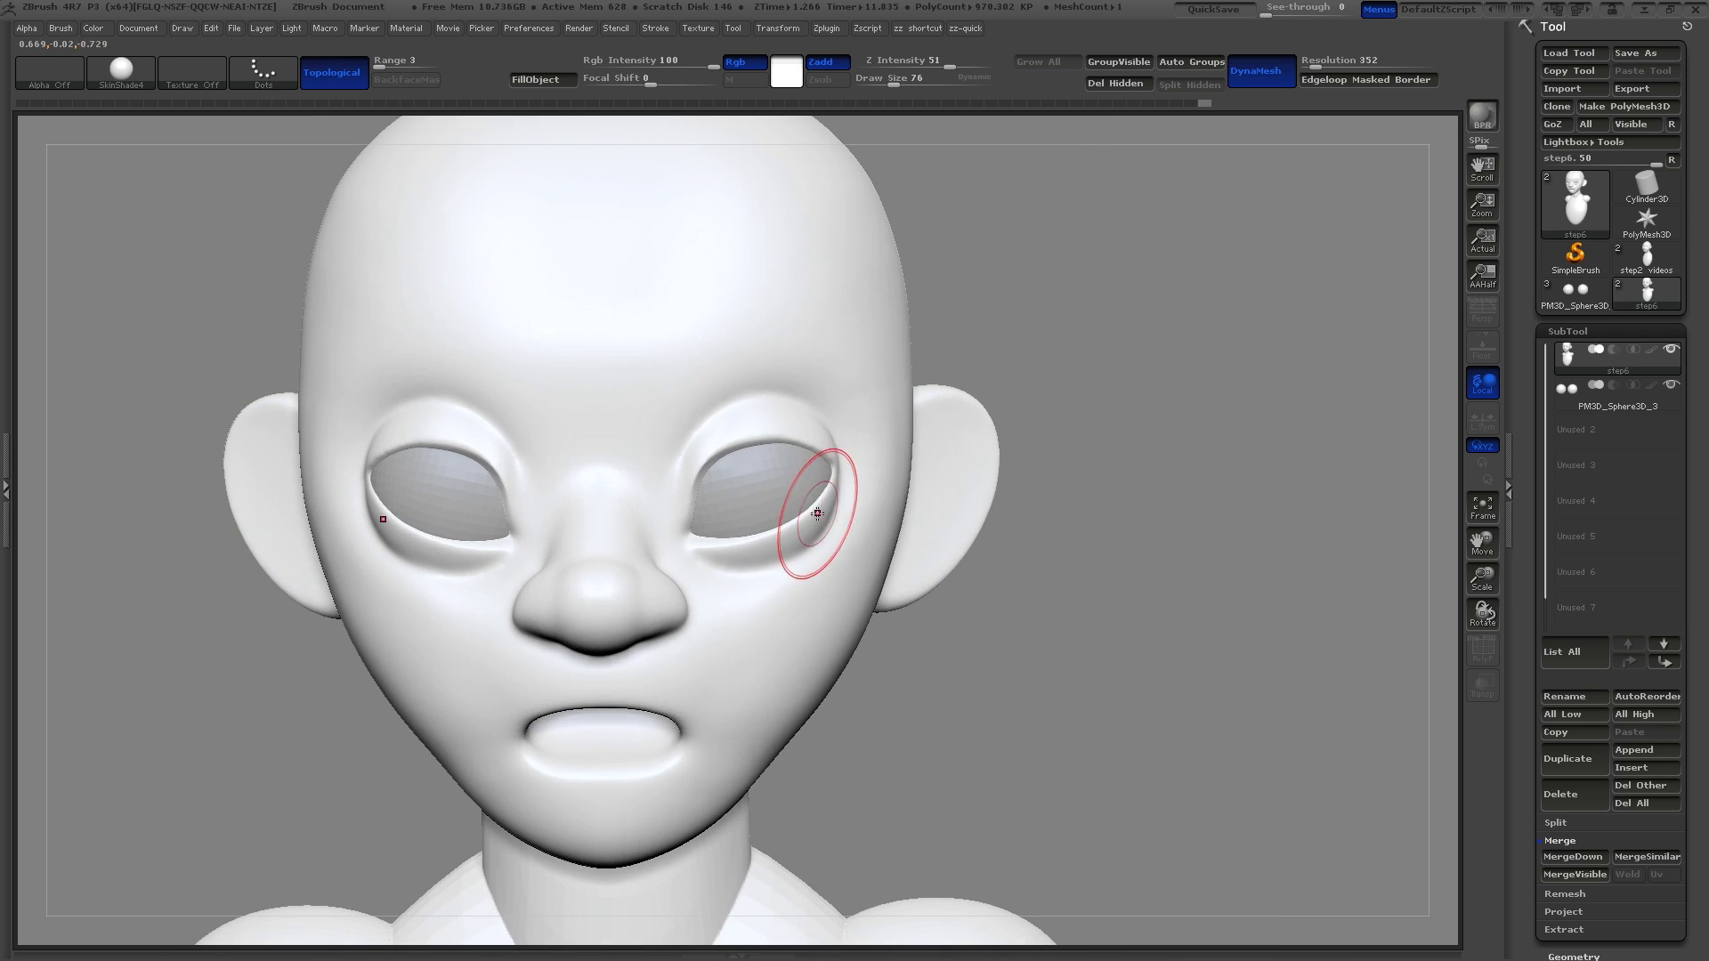
key(1)
drag(822, 479, 832, 479)
Blend the neck into the torso and shoulders, and adjust the nose area with a larger brush
right_drag(846, 477, 778, 698)
key(2)
mouse_move(876, 661)
mouse_down()
mouse_move(801, 676)
mouse_move(843, 637)
mouse_move(856, 677)
mouse_up()
drag(1078, 615, 321, 588)
drag(1135, 571, 1096, 596)
key(1)
key([)
key([)
key([)
key([)
drag(598, 555, 592, 613)
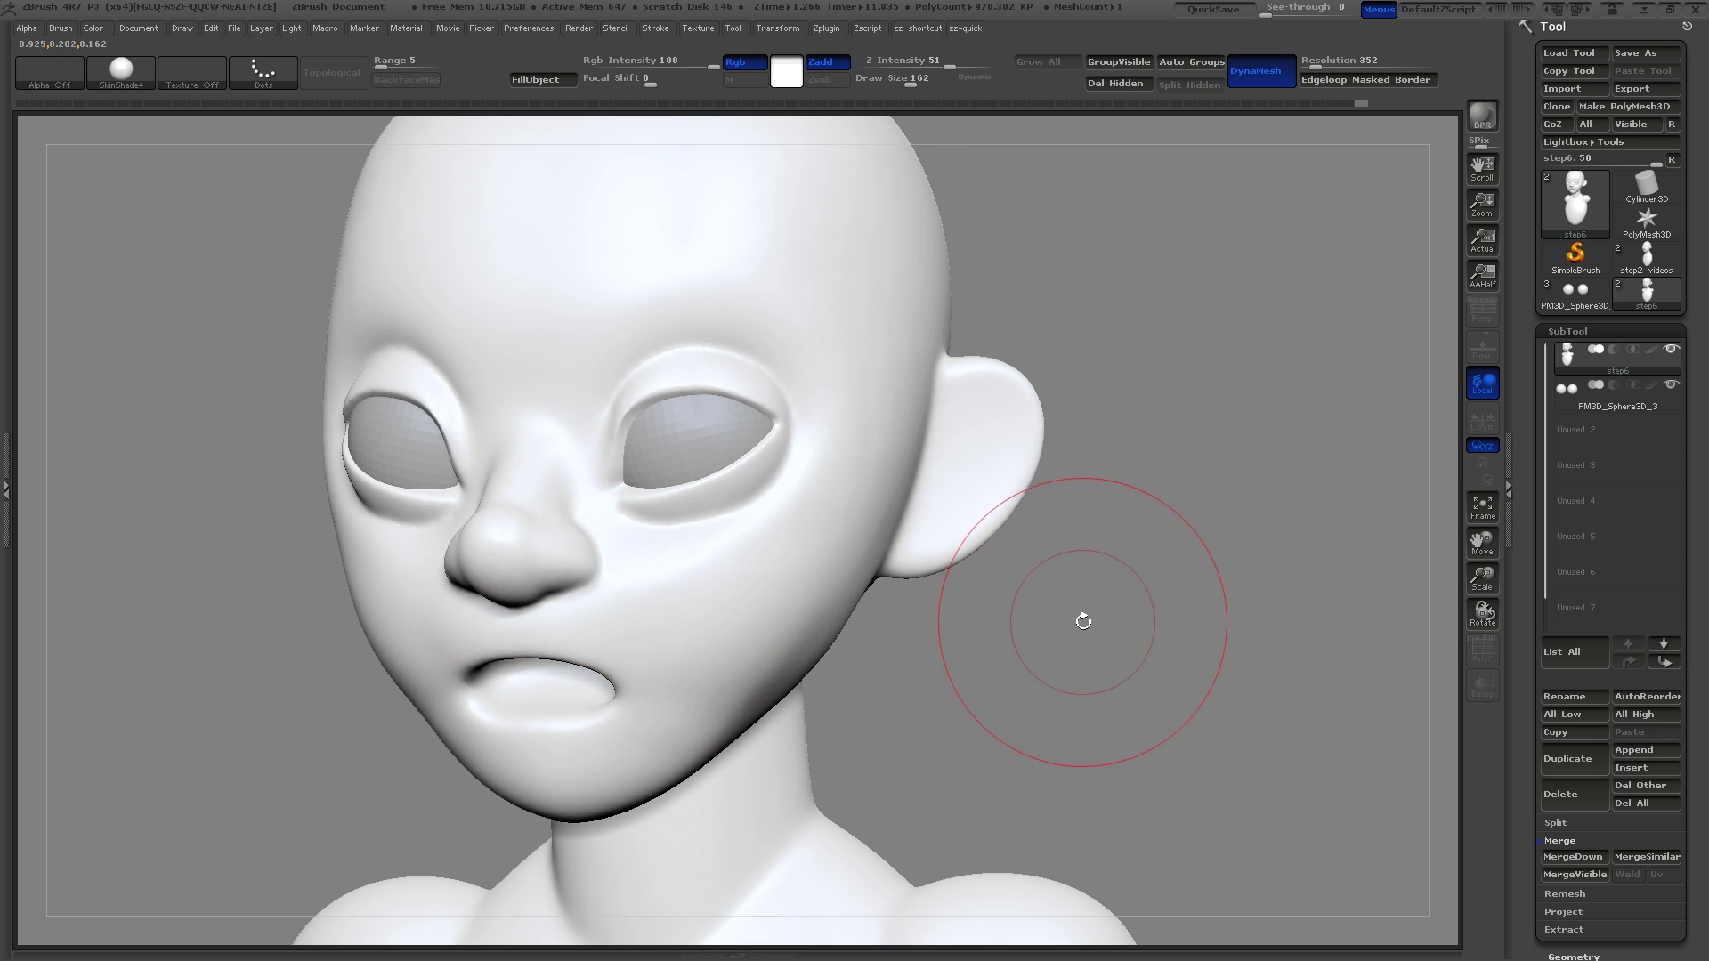
Reshape the inner eye corners and the lid edges in three-quarter view with the Move brush, starting at draw size 223
drag(1080, 618, 985, 584)
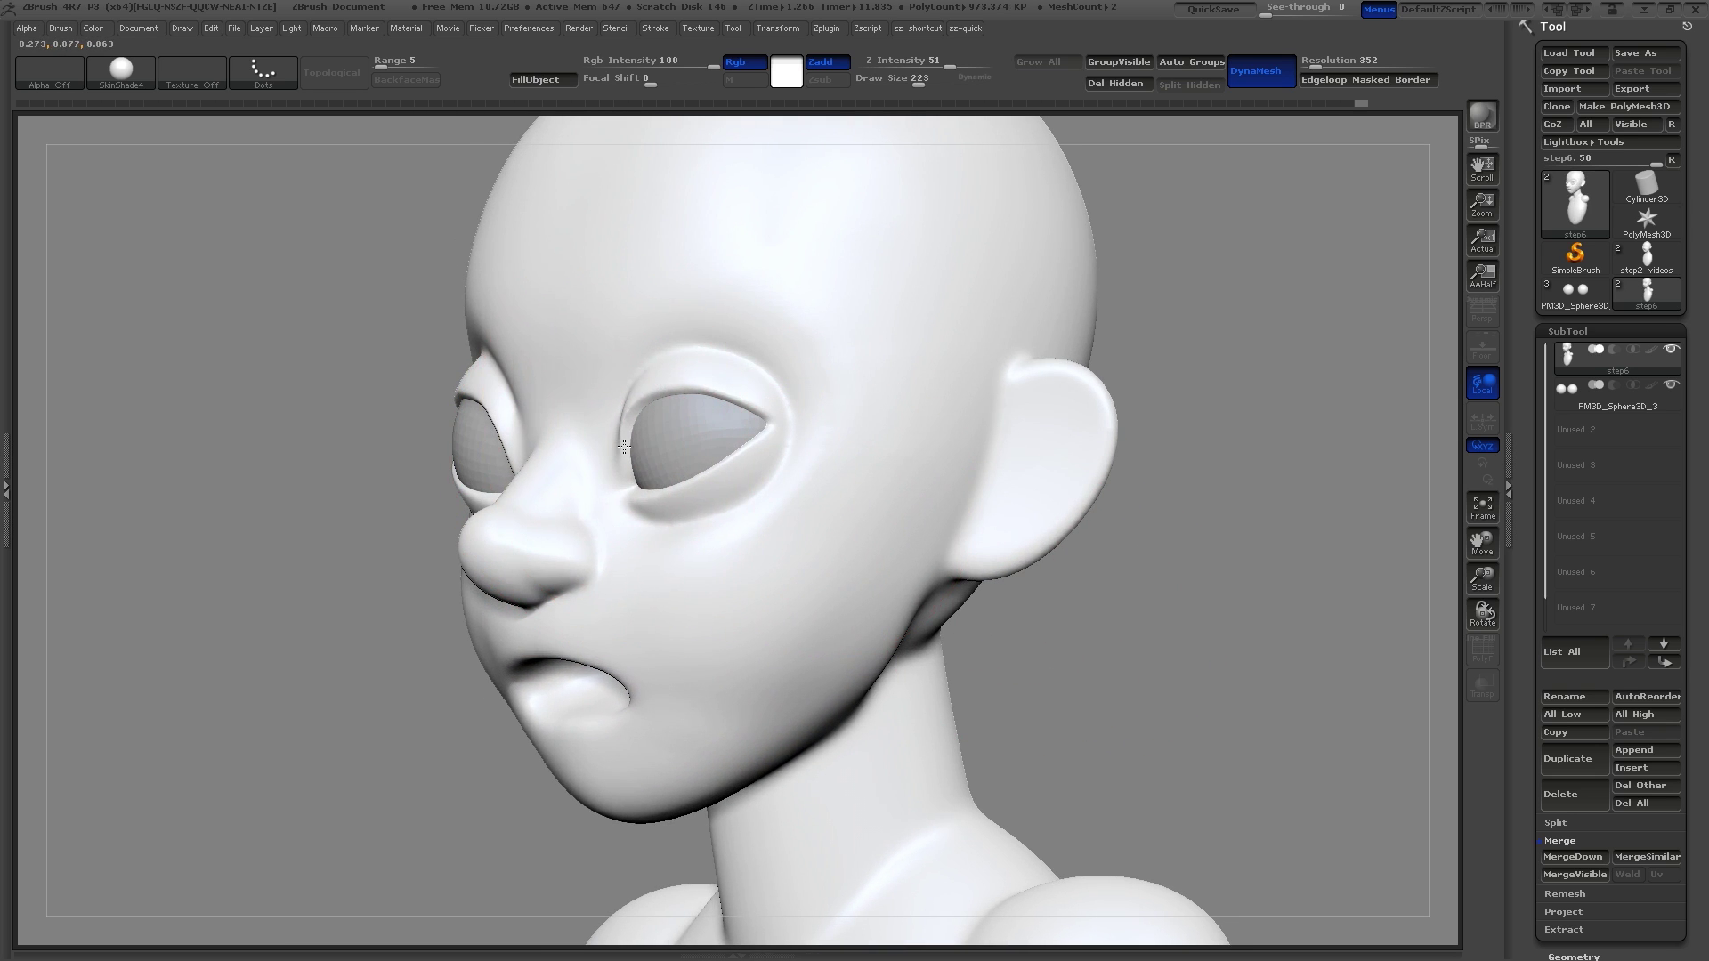
key(b)
key(m)
key(v)
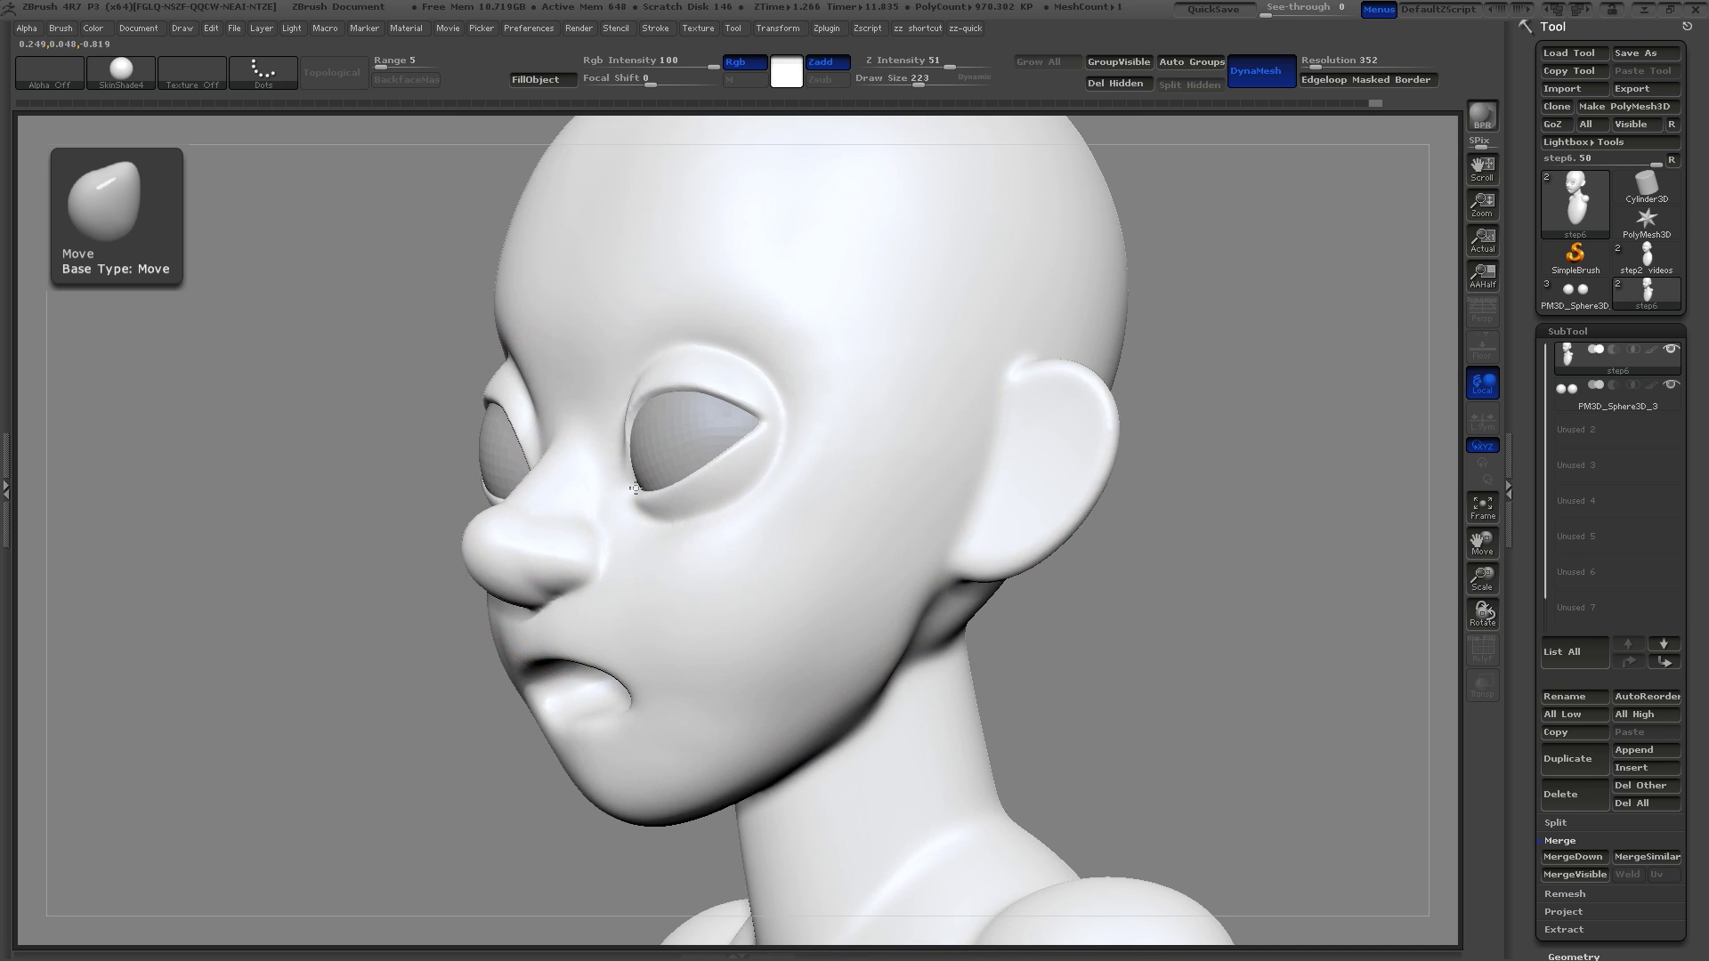
drag(635, 486, 635, 483)
drag(1299, 591, 1161, 584)
key(s)
drag(698, 412, 683, 412)
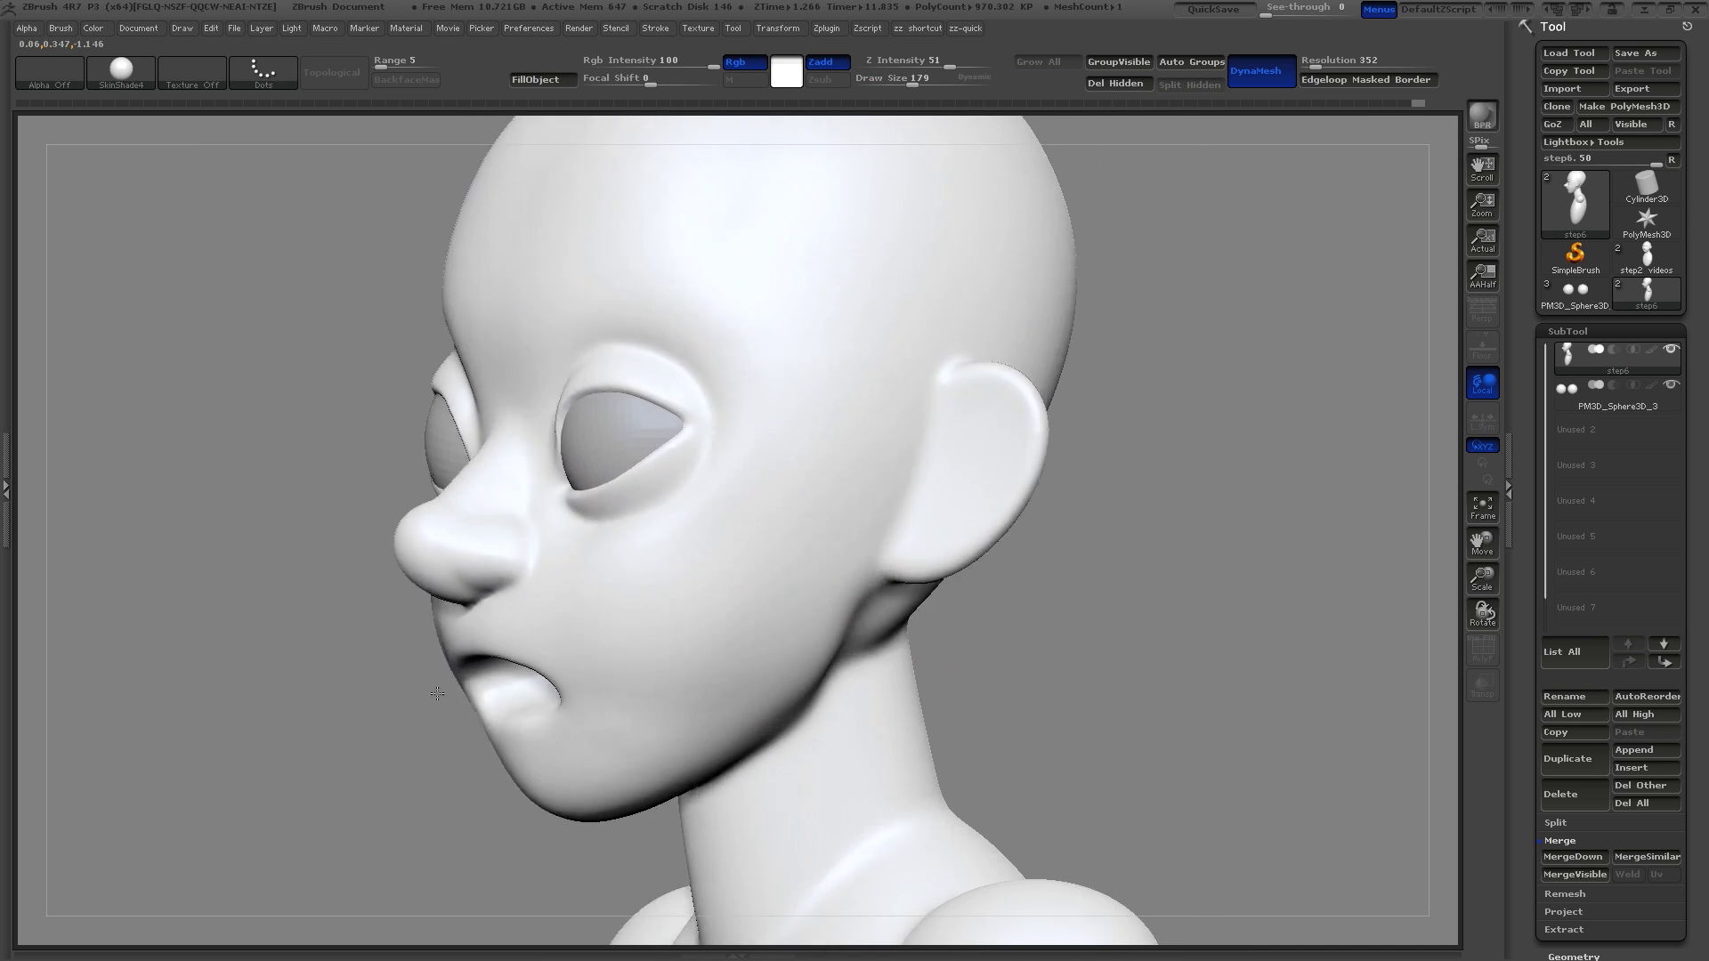
Refine the inner eye corners beside the nose from the front with the Move brush at draw size 125
drag(401, 694, 516, 698)
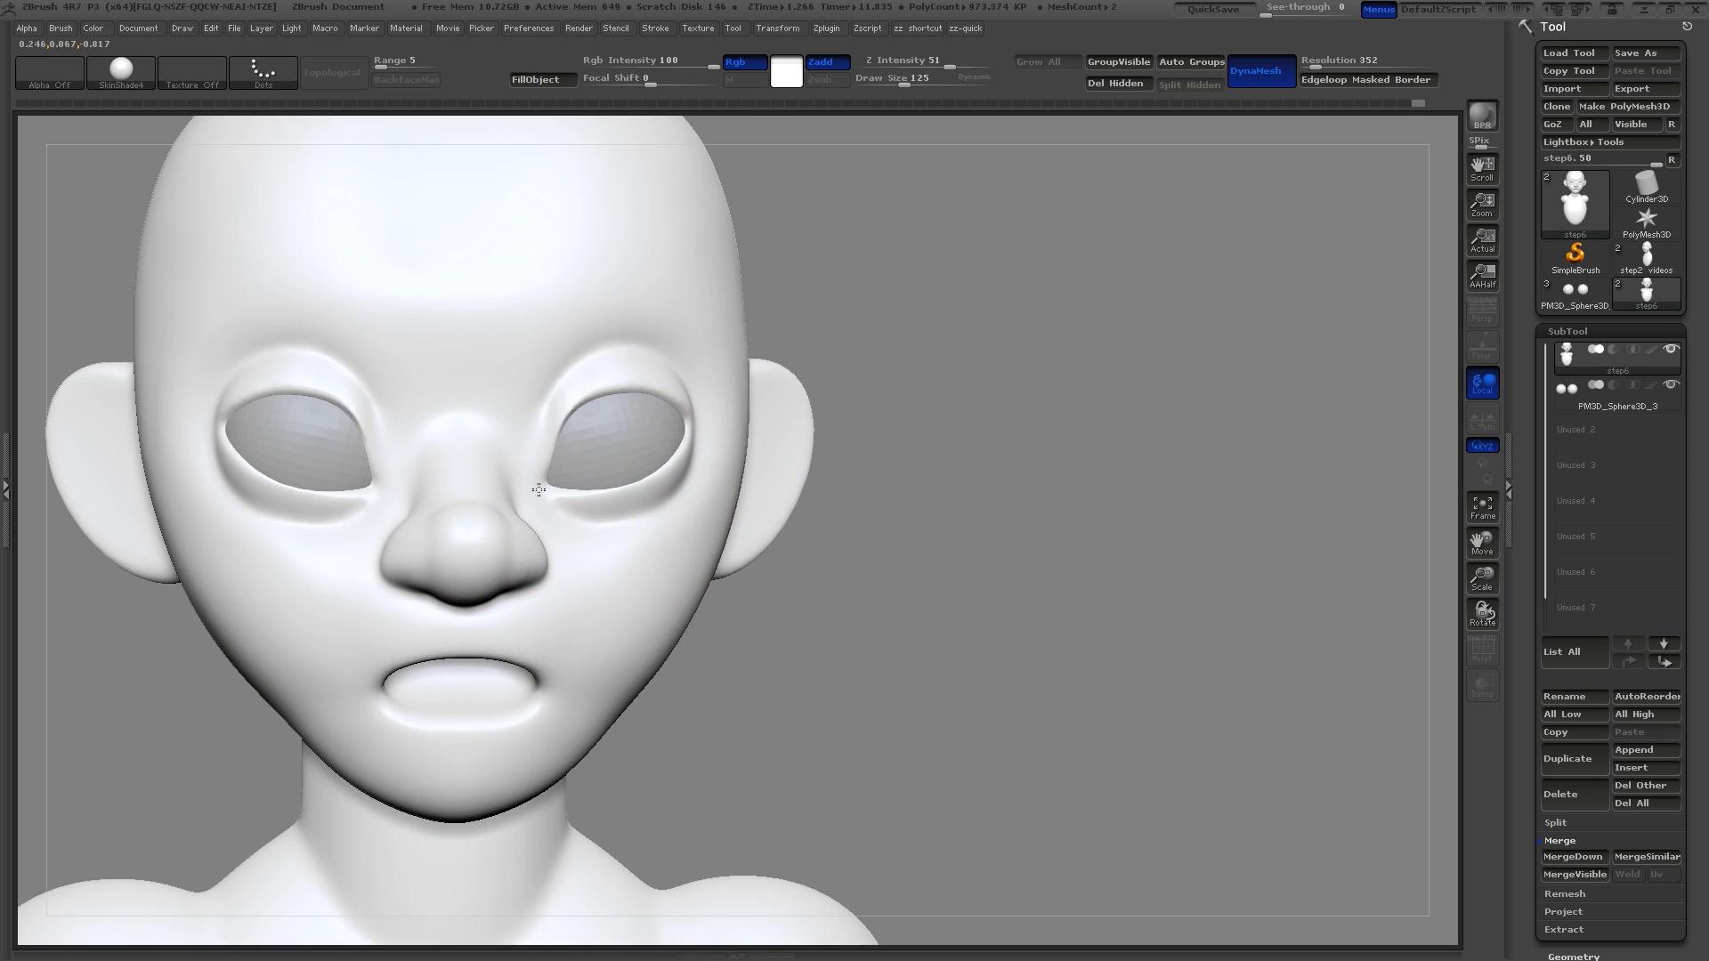
drag(539, 489, 560, 435)
key(s)
drag(559, 446, 559, 450)
Mask a ring over the lips at draw size 93, leaving the inside of the mouth unmasked
mouse_move(861, 501)
alt+mouse_down()
mouse_move(896, 478)
mouse_move(1085, 487)
alt+mouse_up()
drag(1084, 487, 1014, 516)
key(s)
drag(877, 765, 914, 756)
key(b)
key(m)
key(v)
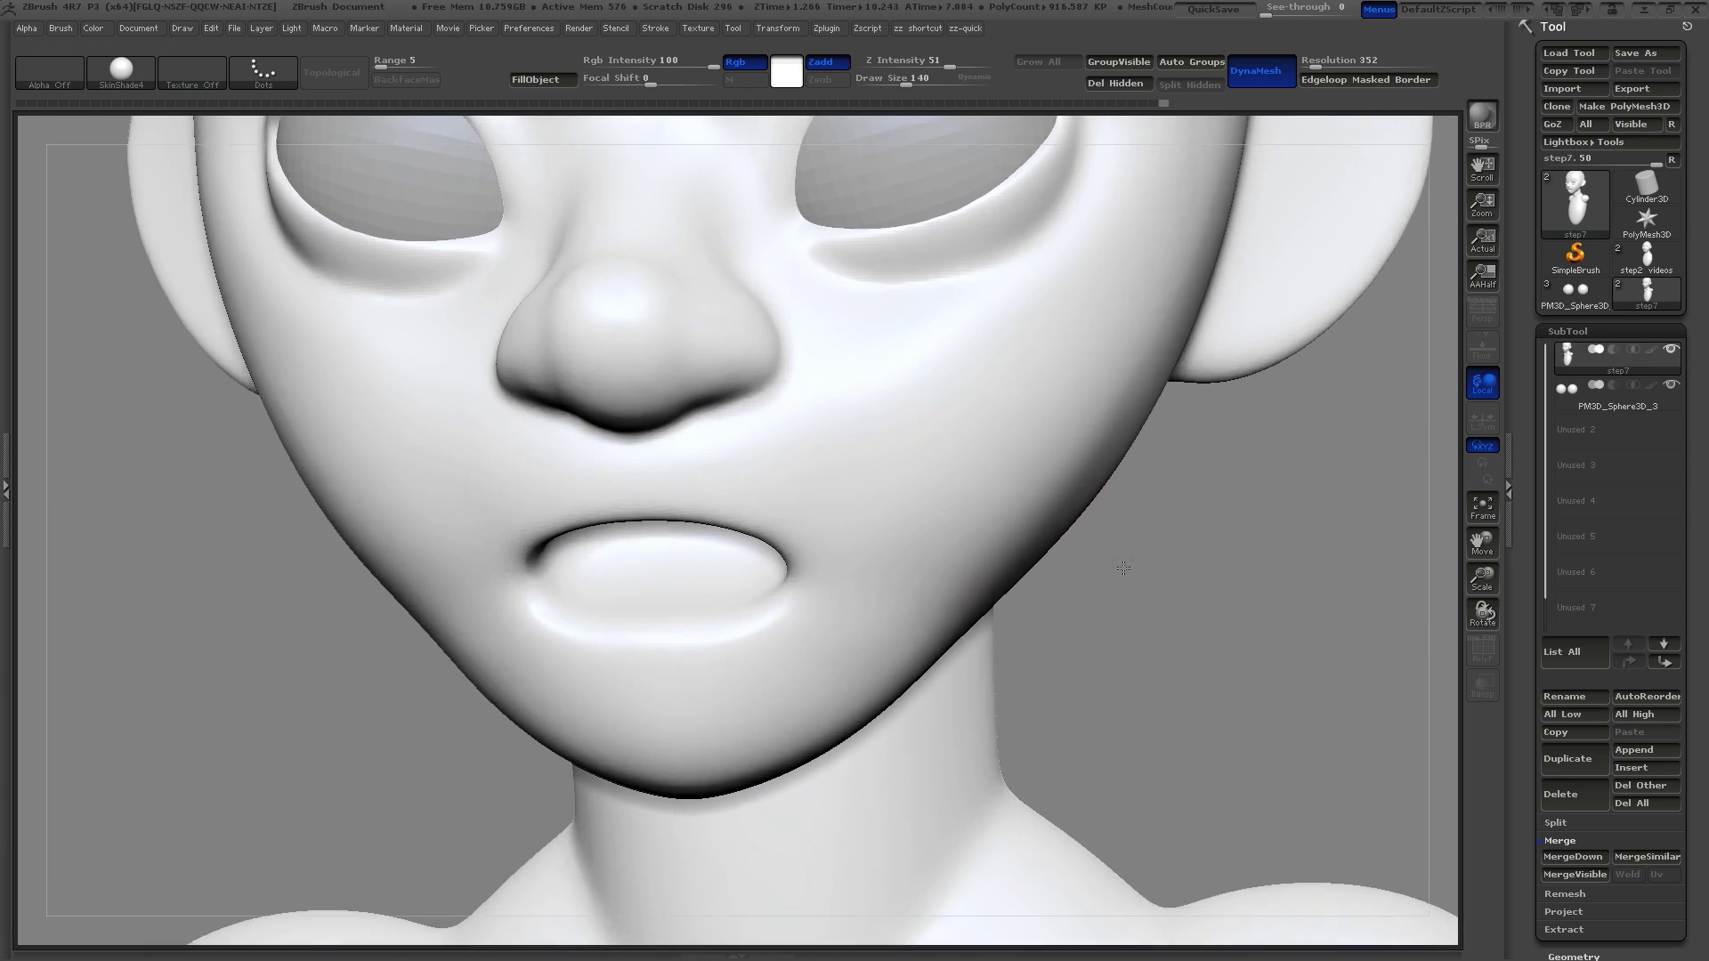
key(s)
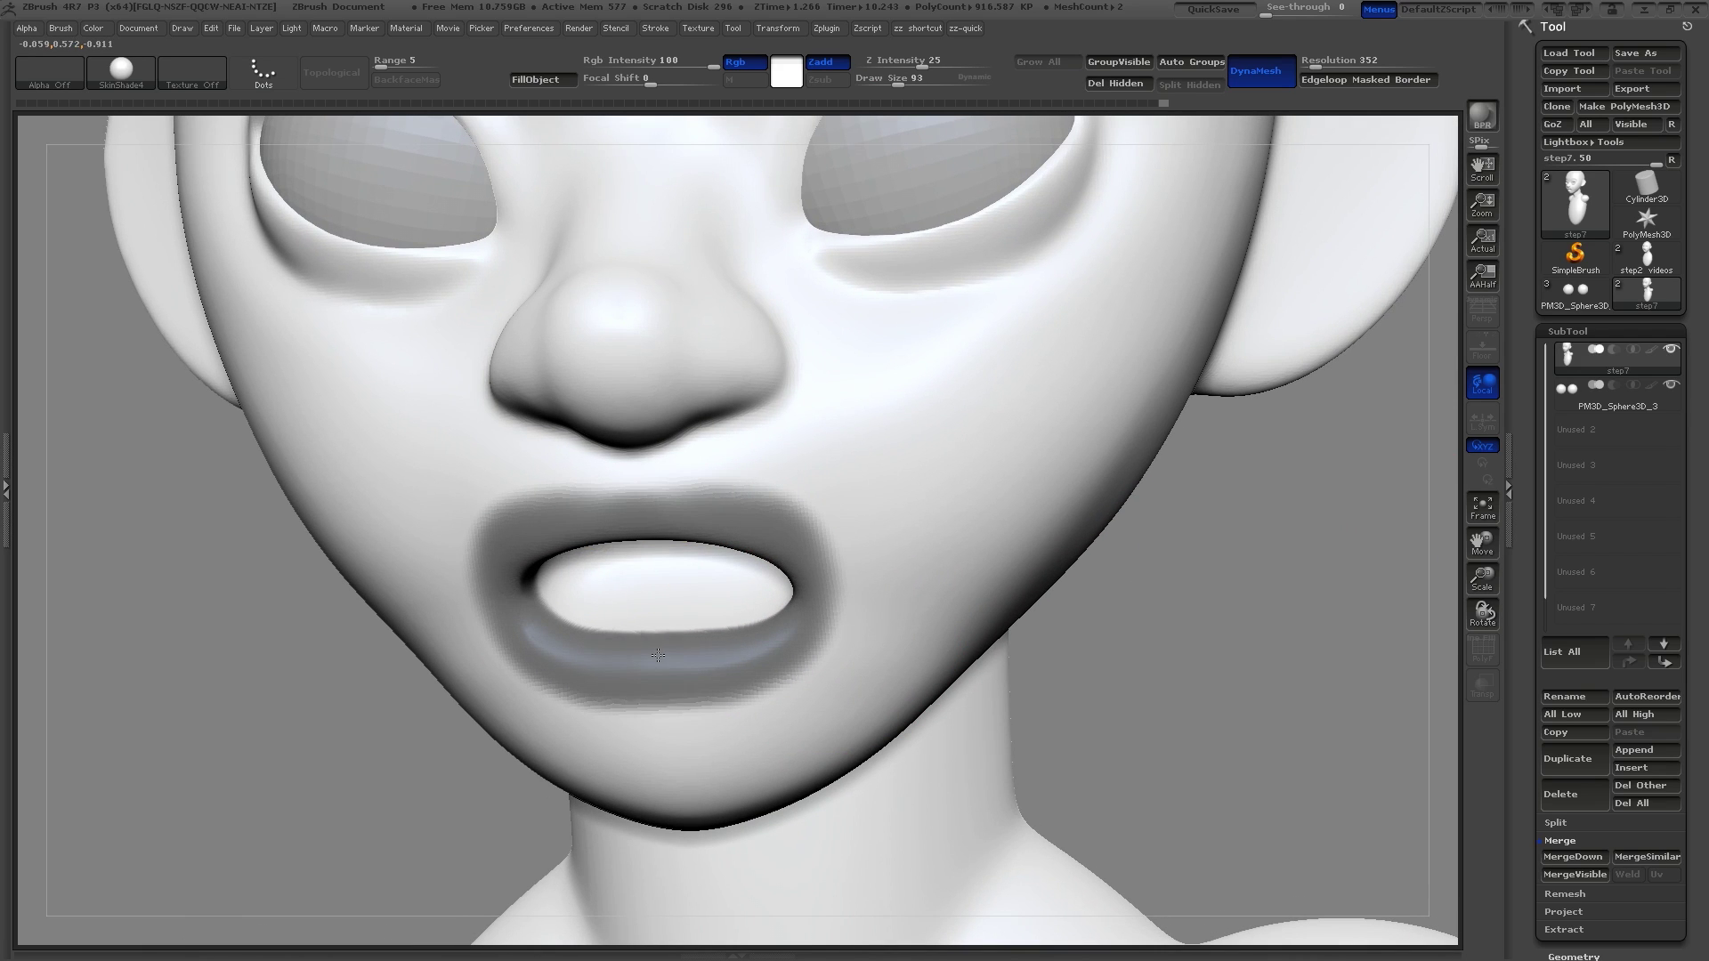
Push the unmasked mouth interior inward with the Inflat brush at draw size 217 and Z intensity 10
key(b)
key(i)
key(n)
key(s)
mouse_move(661, 590)
mouse_down()
mouse_move(680, 588)
mouse_move(614, 569)
mouse_up()
drag(1175, 599, 1043, 416)
drag(623, 476, 589, 494)
drag(217, 687, 489, 573)
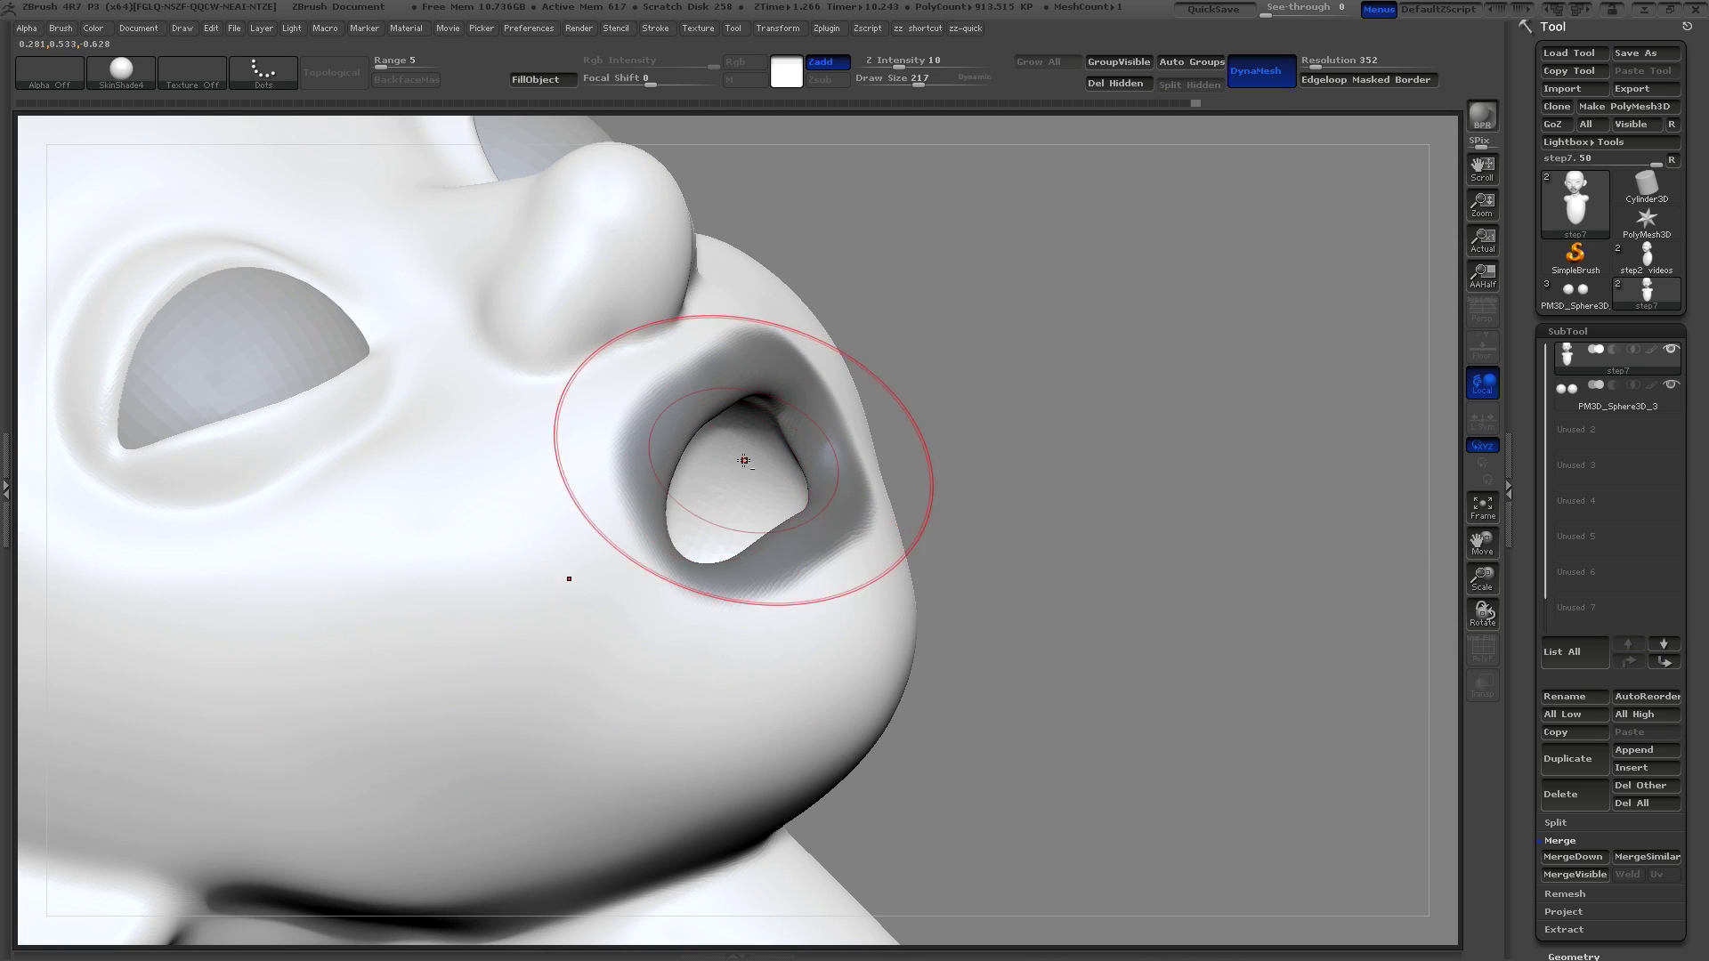
drag(735, 468, 753, 441)
drag(1161, 434, 1057, 496)
mouse_move(541, 535)
mouse_down()
mouse_move(533, 498)
mouse_move(560, 485)
mouse_move(525, 520)
mouse_up()
drag(338, 658, 423, 671)
Flip the displayed faces through the display properties and frame the mouth cavity in profile
drag(1528, 829, 1537, 656)
click(1593, 739)
click(1630, 682)
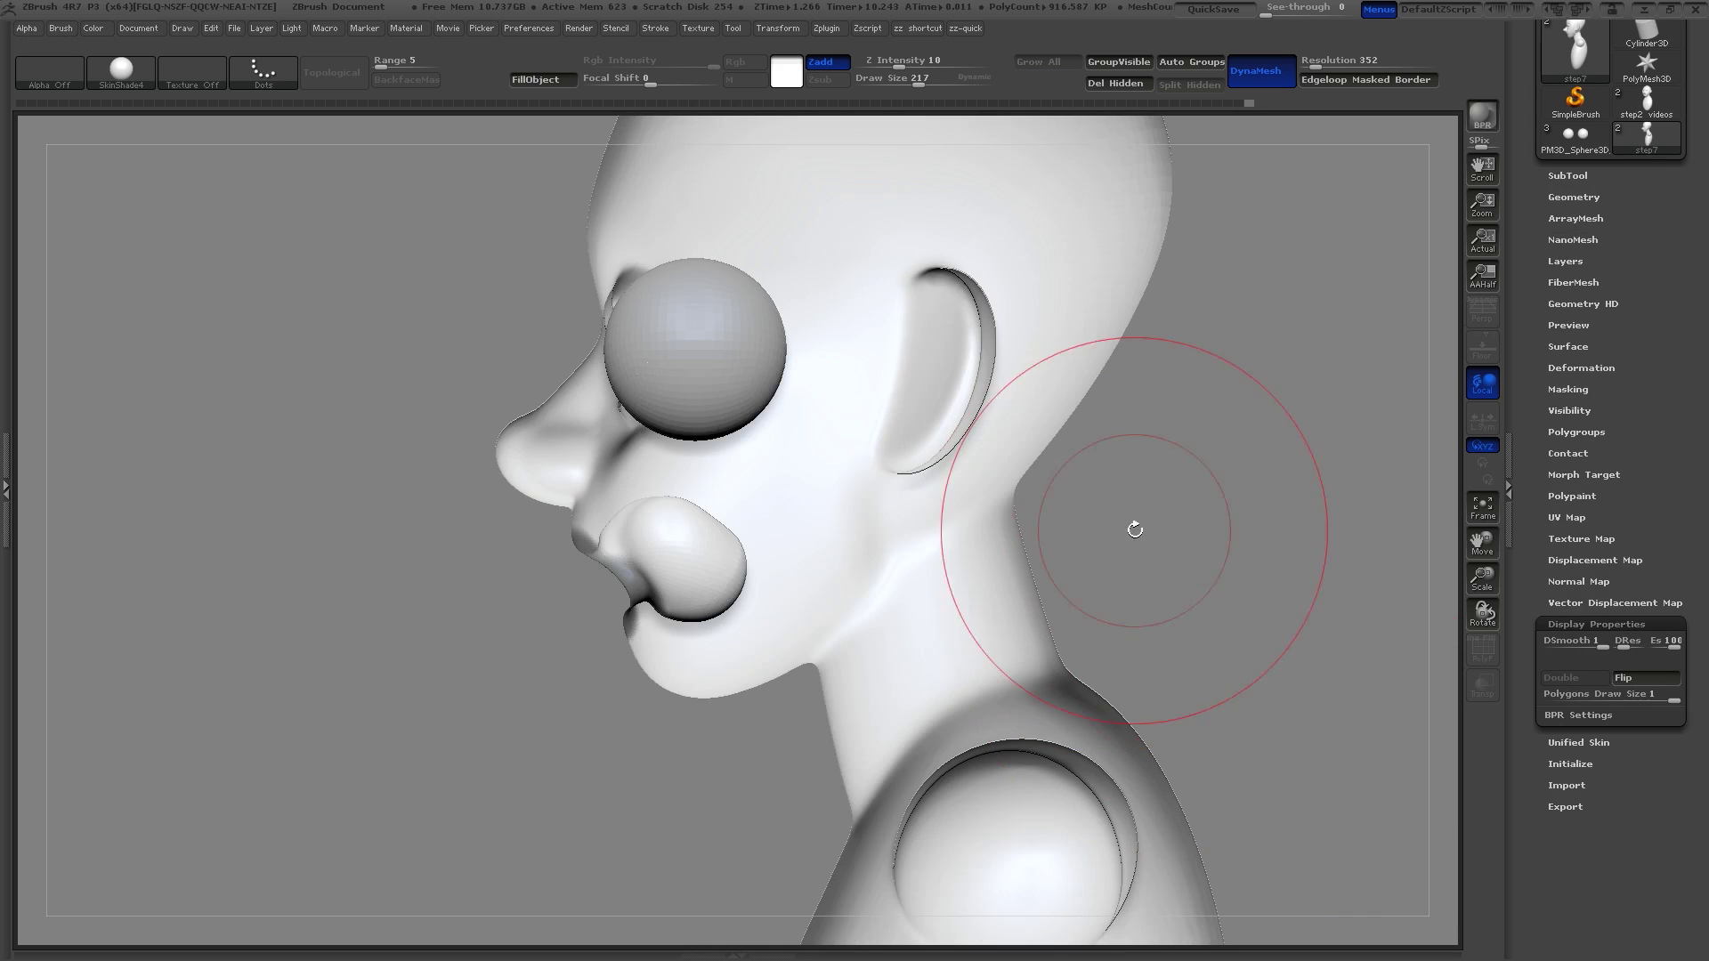
alt+drag(1153, 524, 1173, 578)
Extend the mouth cavity backward and reshape its upper edge with Move Topological at draw sizes around 175
key(s)
drag(721, 516, 713, 516)
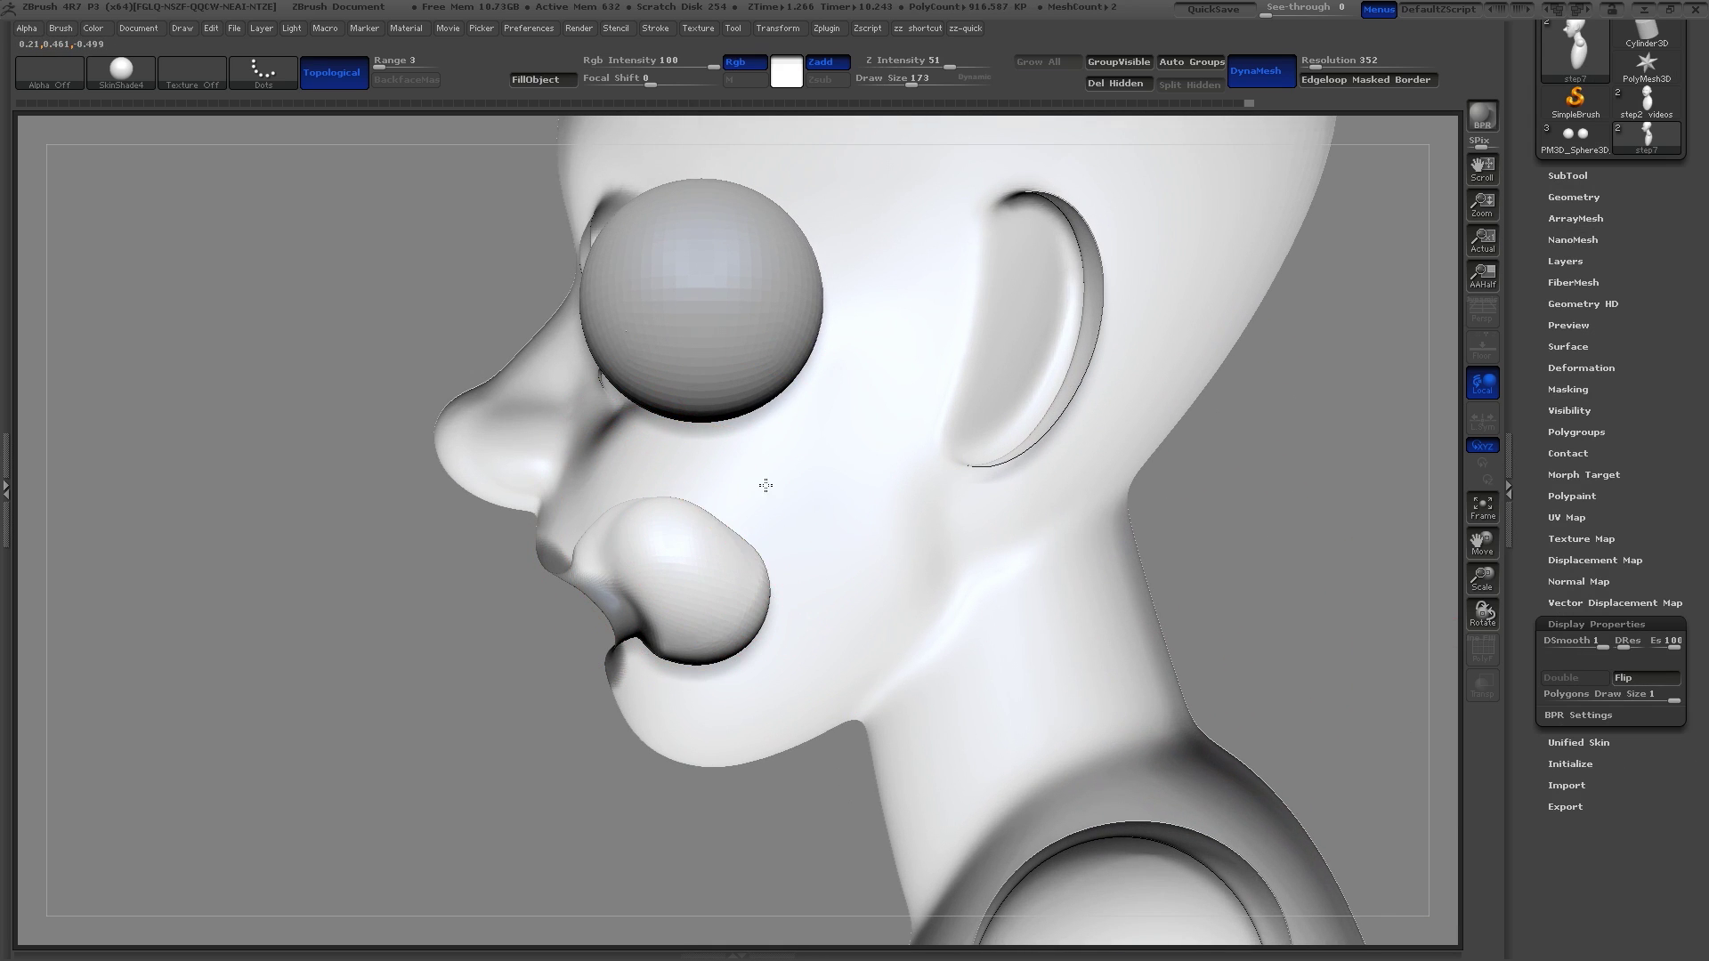
key(s)
drag(732, 541, 746, 542)
key(s)
mouse_move(709, 660)
mouse_down()
mouse_move(681, 686)
mouse_move(695, 698)
mouse_up()
key(ctrl+z)
key(s)
drag(751, 616, 746, 615)
drag(875, 606, 885, 605)
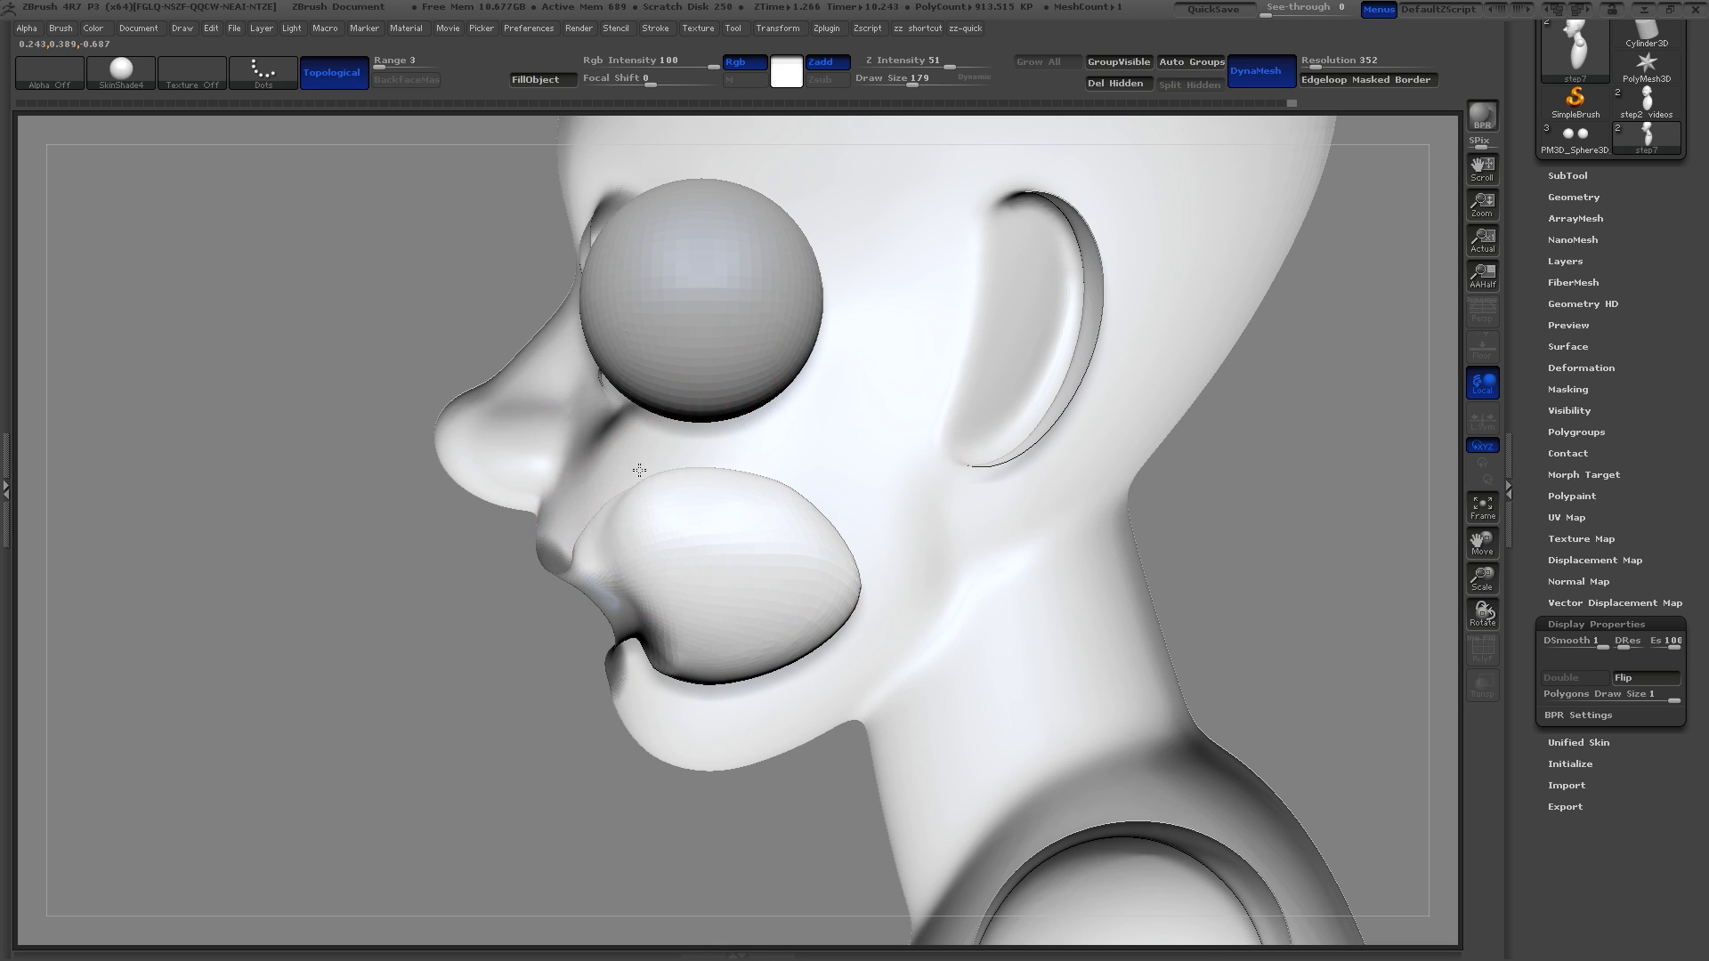
mouse_move(637, 468)
mouse_down()
mouse_move(498, 658)
mouse_move(572, 499)
mouse_up()
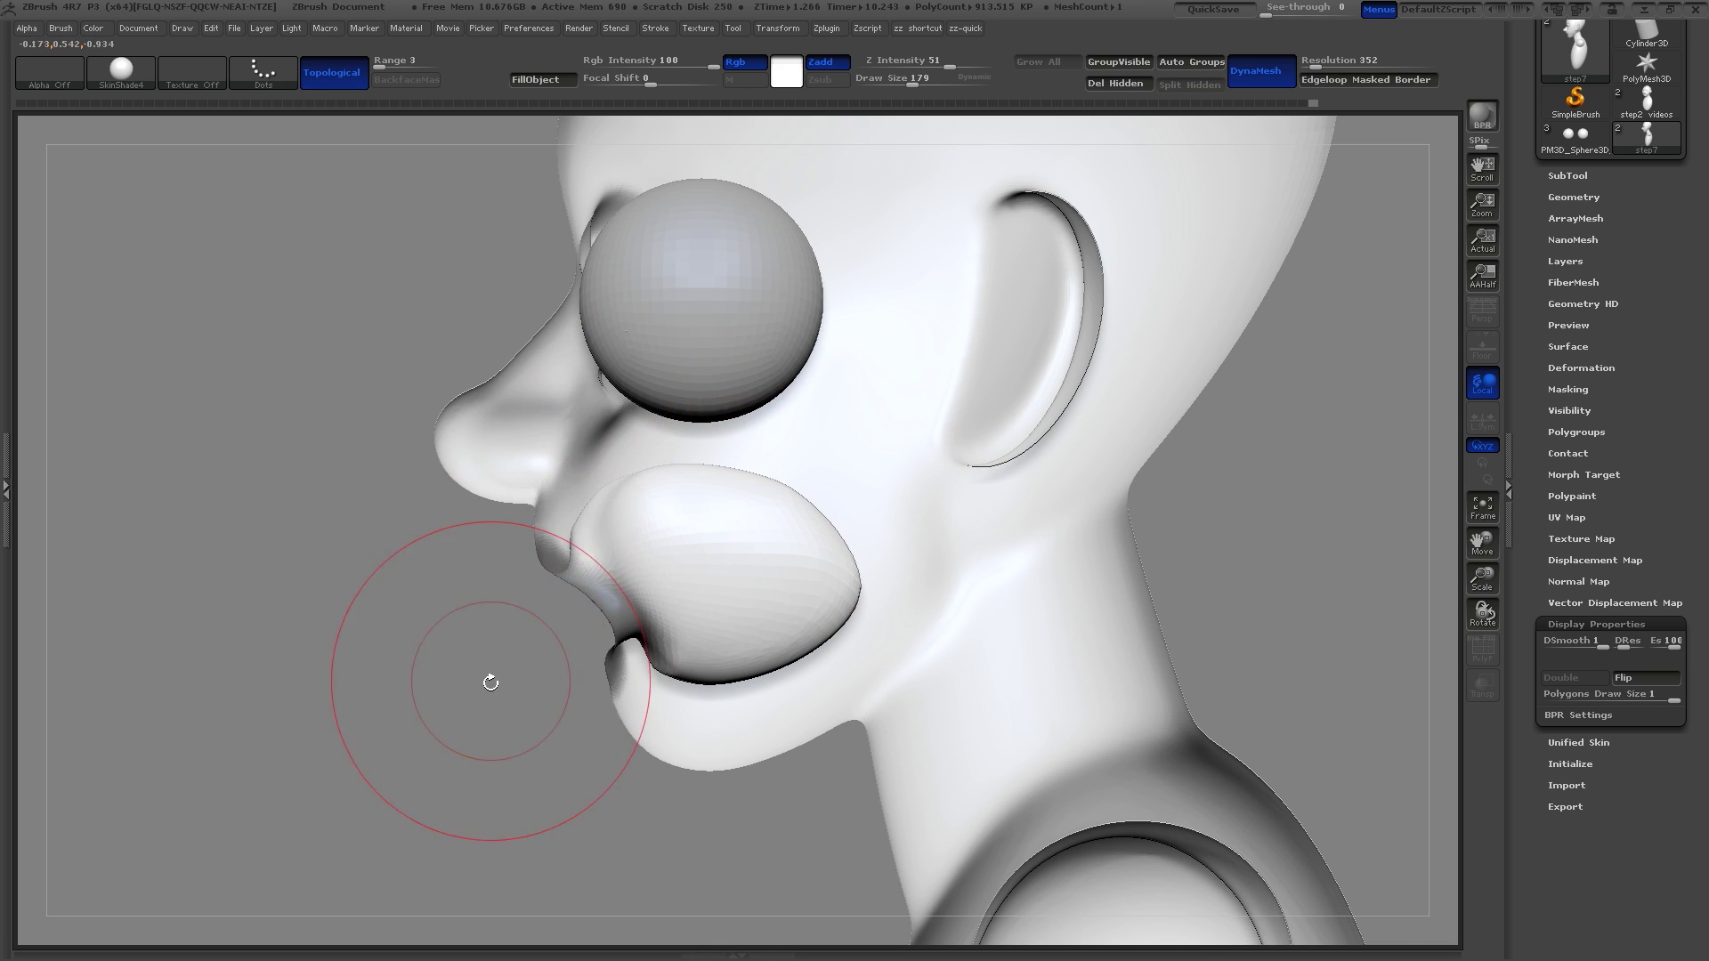
Smooth the mouth cavity's surface and round out its back with the Inflat brush at draw size 251
mouse_move(493, 681)
mouse_down()
mouse_move(431, 668)
mouse_move(454, 647)
mouse_up()
mouse_move(641, 560)
shift+mouse_down()
mouse_move(702, 546)
mouse_move(639, 544)
mouse_move(691, 496)
mouse_move(712, 574)
mouse_move(645, 521)
shift+mouse_up()
key(s)
key(b)
key(i)
key(n)
drag(451, 677, 572, 679)
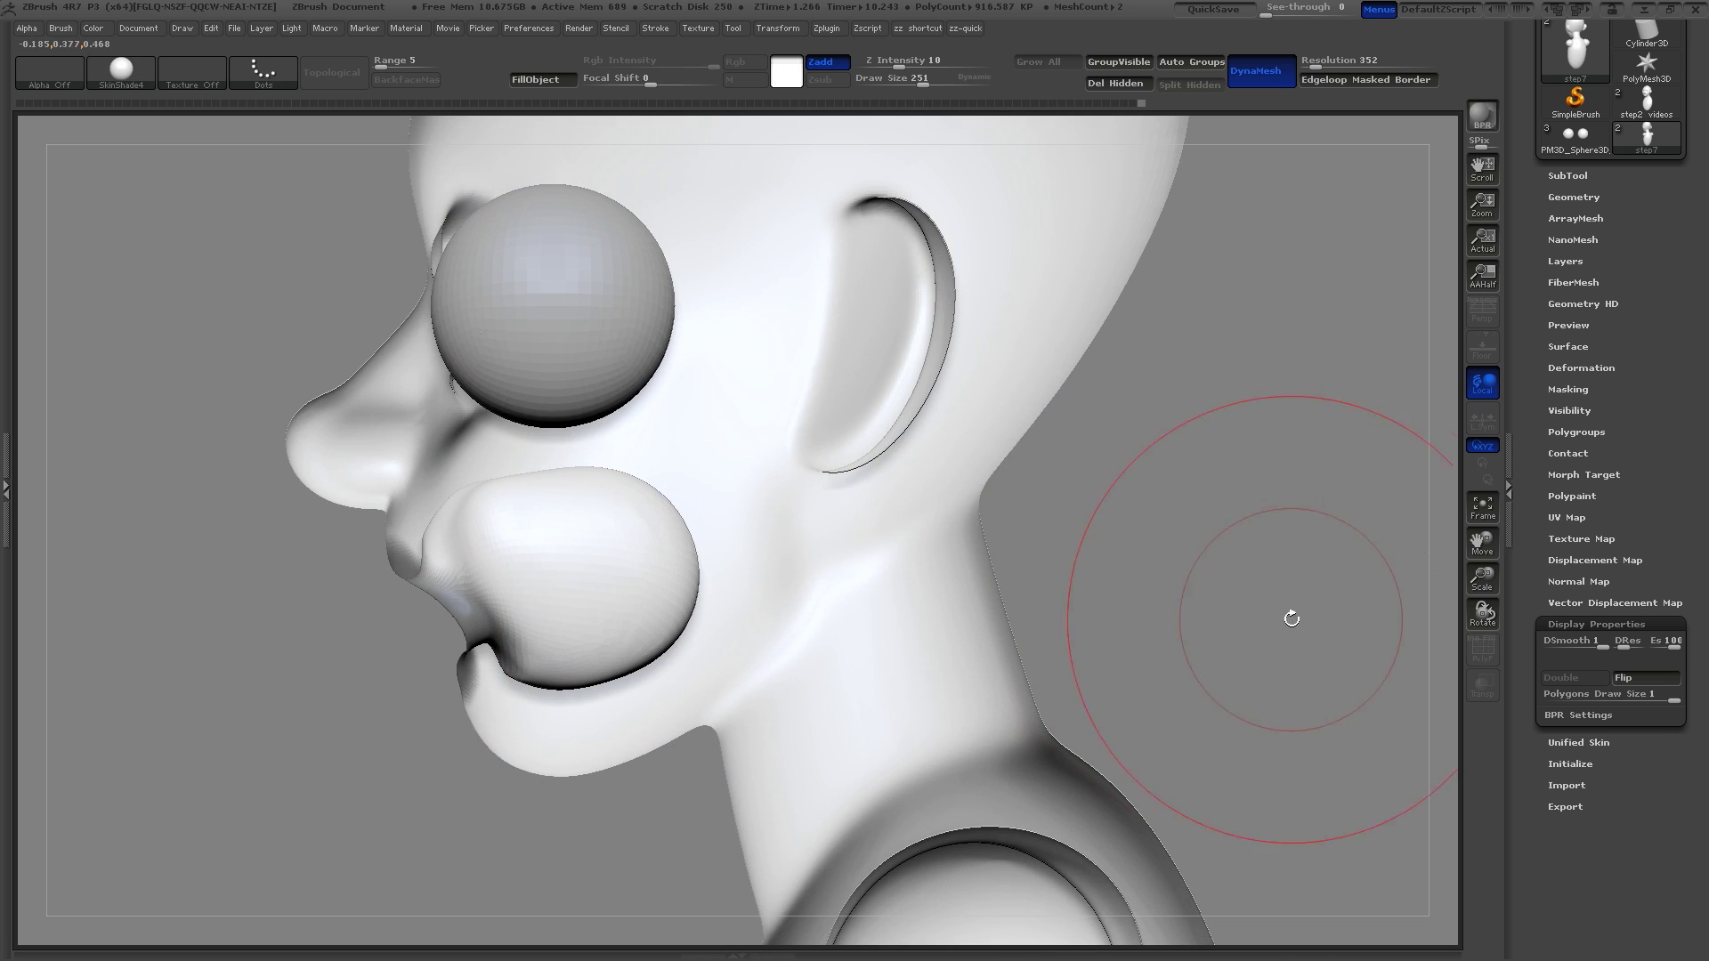
Turn off the flipped face display and remesh the bust with DynaMesh
click(1632, 679)
drag(1388, 658, 1229, 592)
ctrl+drag(1215, 350, 1326, 755)
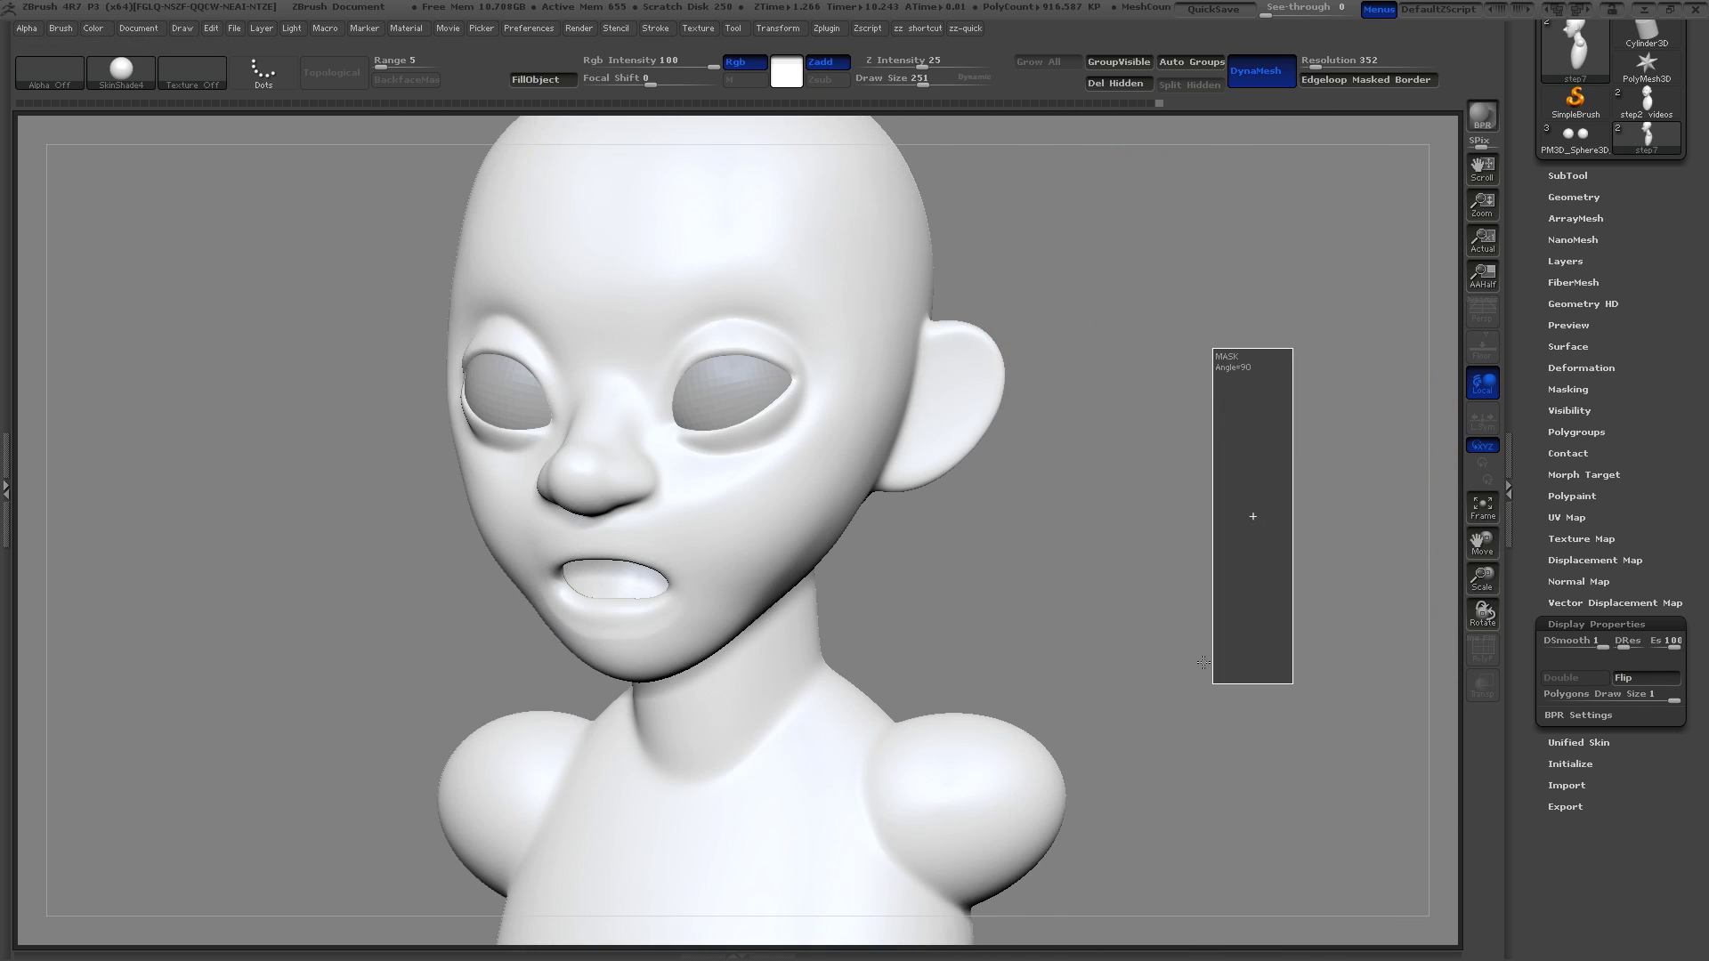